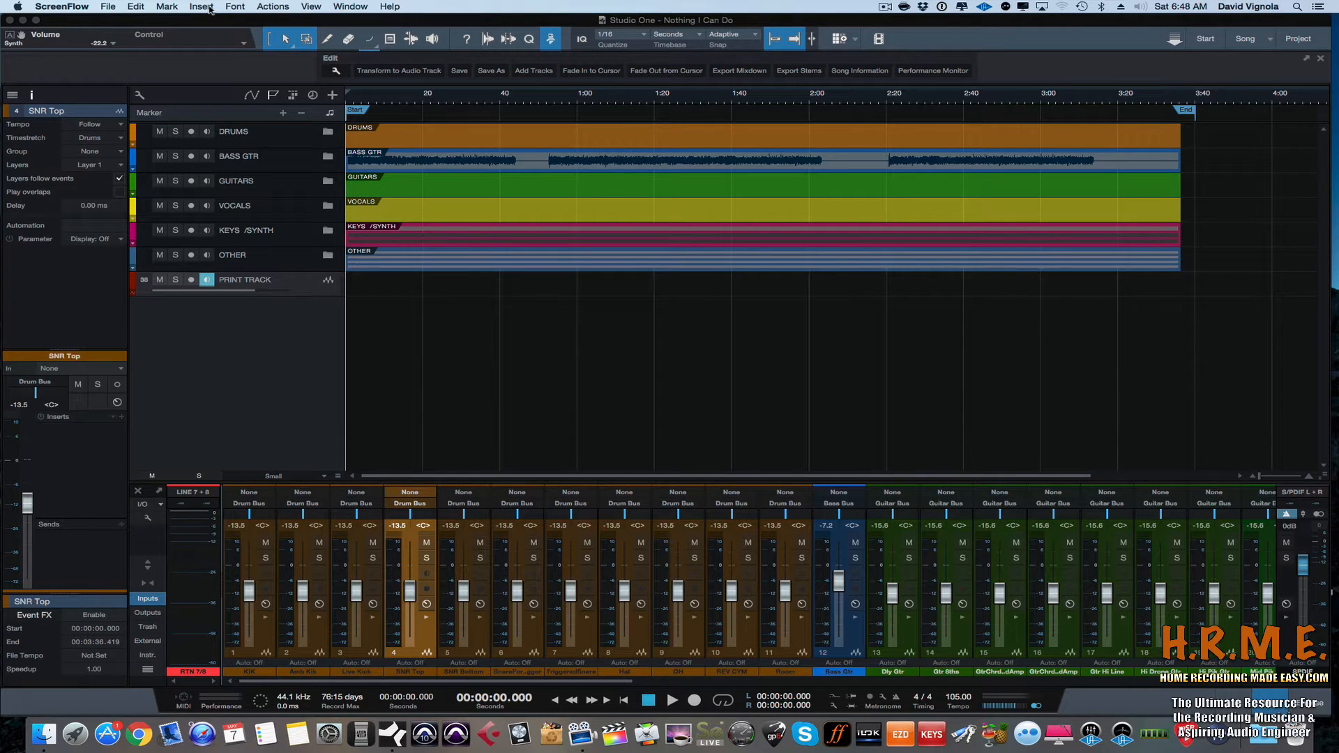
Step: Open the song information, review the song's title, artist, year and artwork, and close it
left_click(177, 20)
left_click(166, 6)
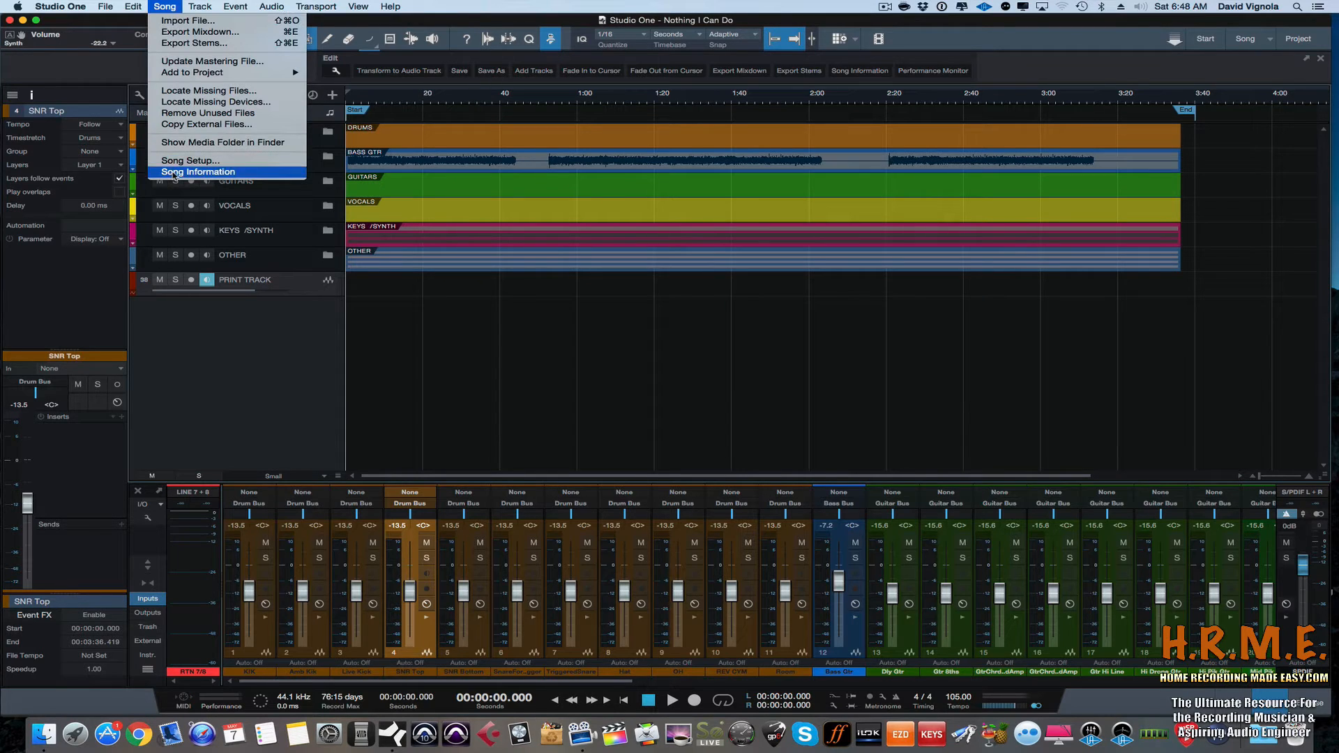
left_click(198, 172)
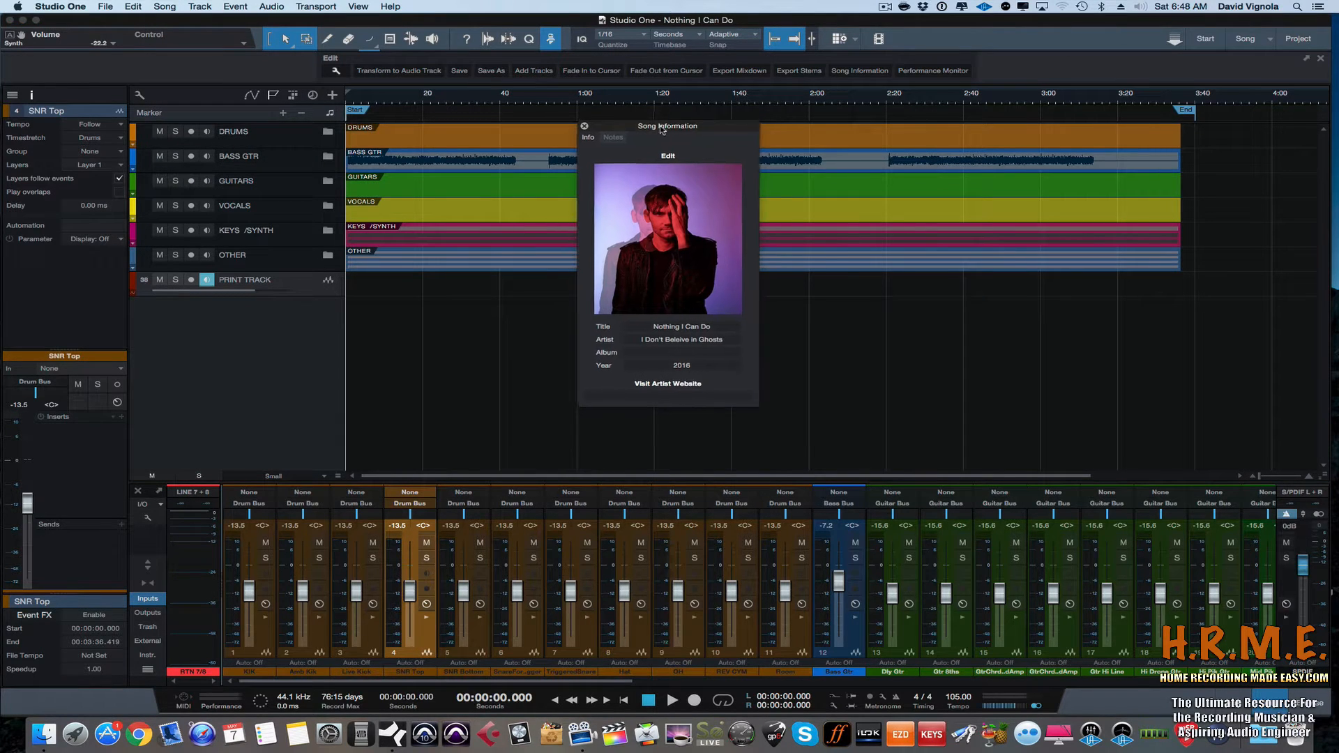
left_click_drag(661, 127, 655, 133)
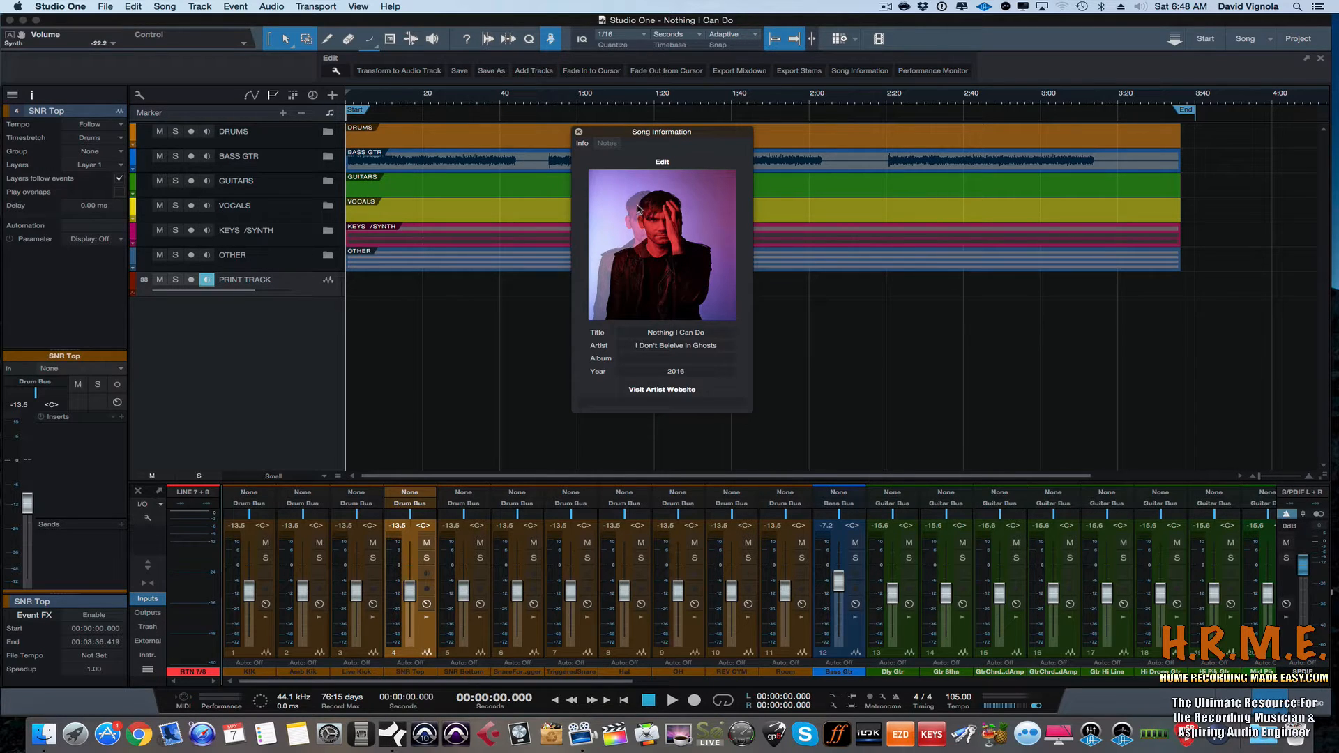
left_click_drag(640, 136, 640, 143)
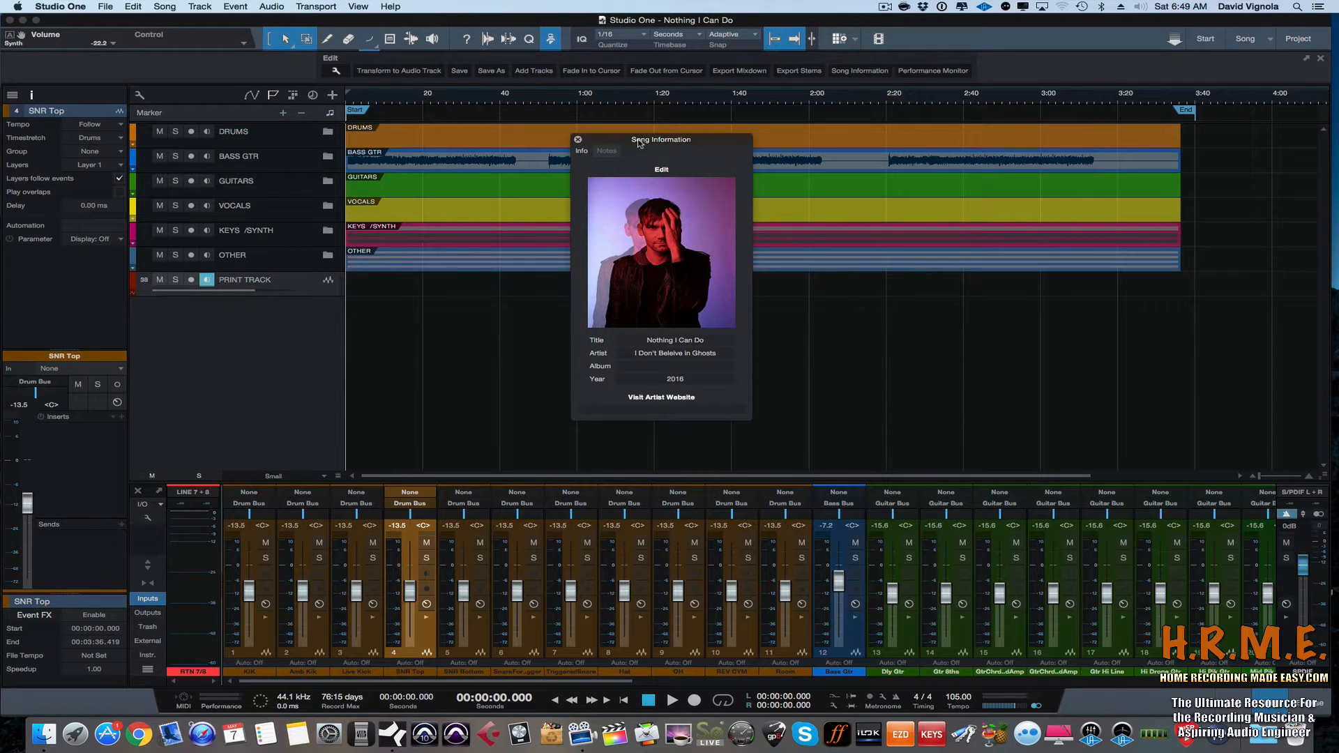
left_click(578, 140)
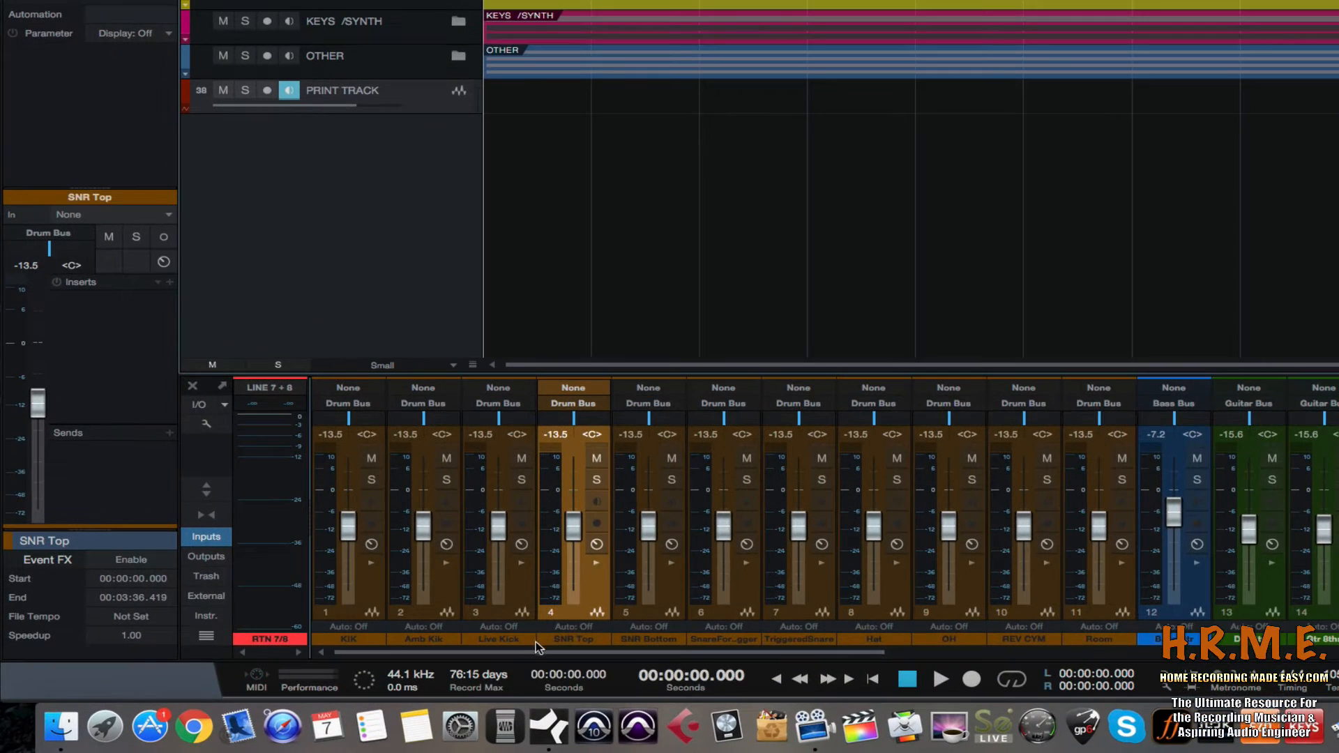
Step: Look through the mixer from the drum channels to the Wobble Pad channel and return to the first channel
left_click_drag(538, 647, 1188, 689)
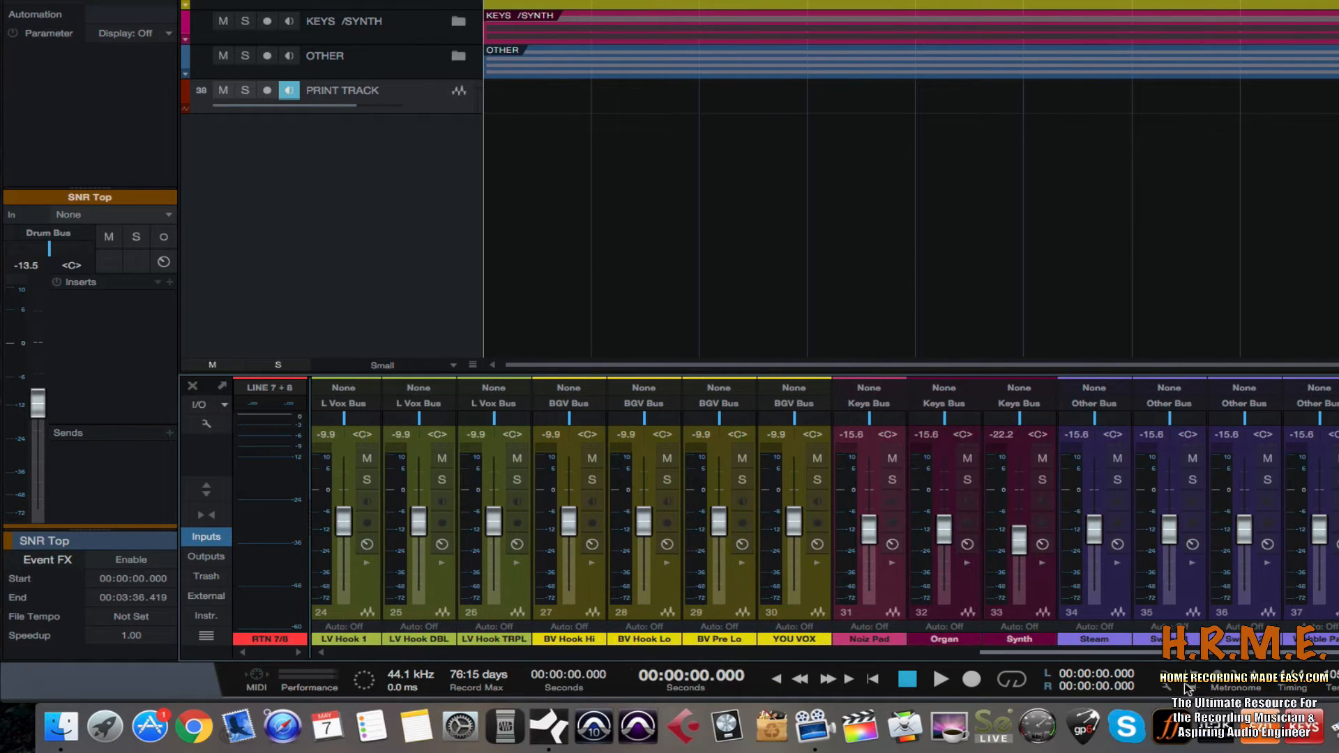
left_click(1331, 596)
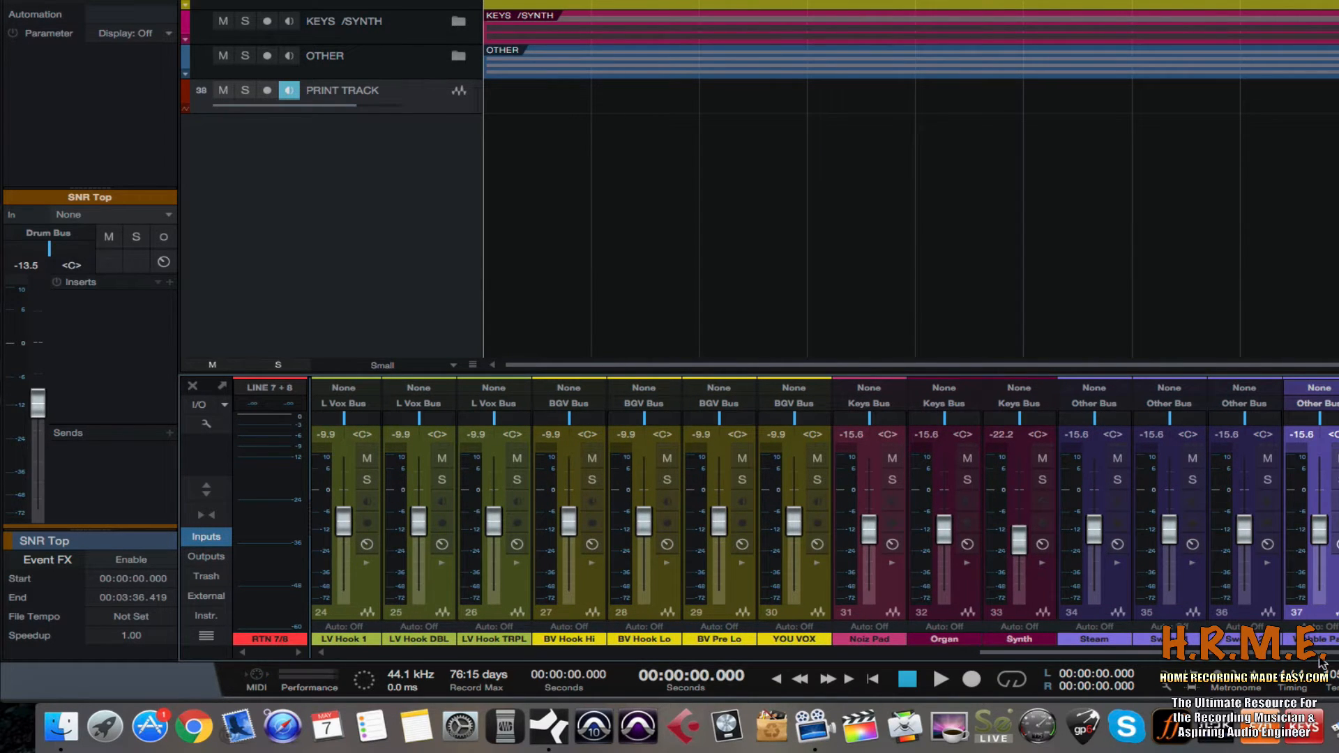
left_click_drag(1121, 653, 475, 655)
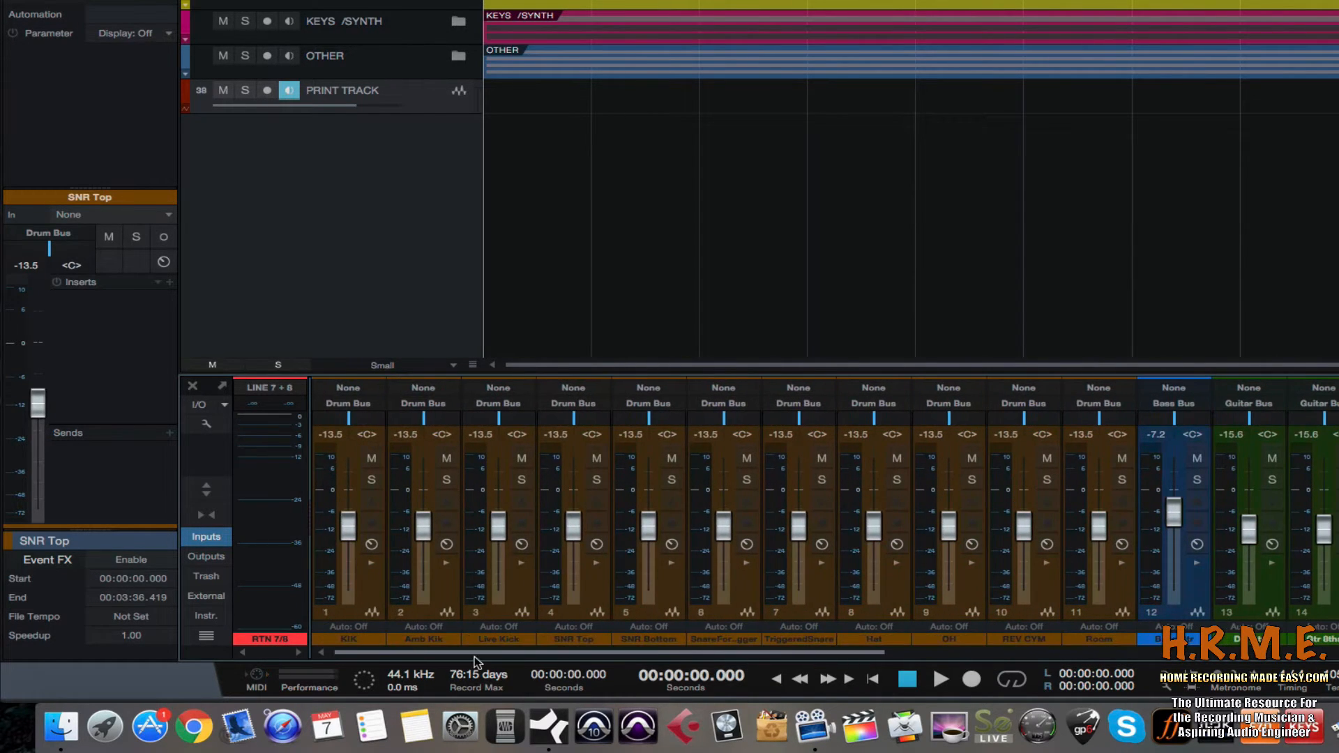
Step: Select all drum channels from KIK to Room in the mixer, and go through Hat, OH, REV CYM and Room individually
left_click(380, 593)
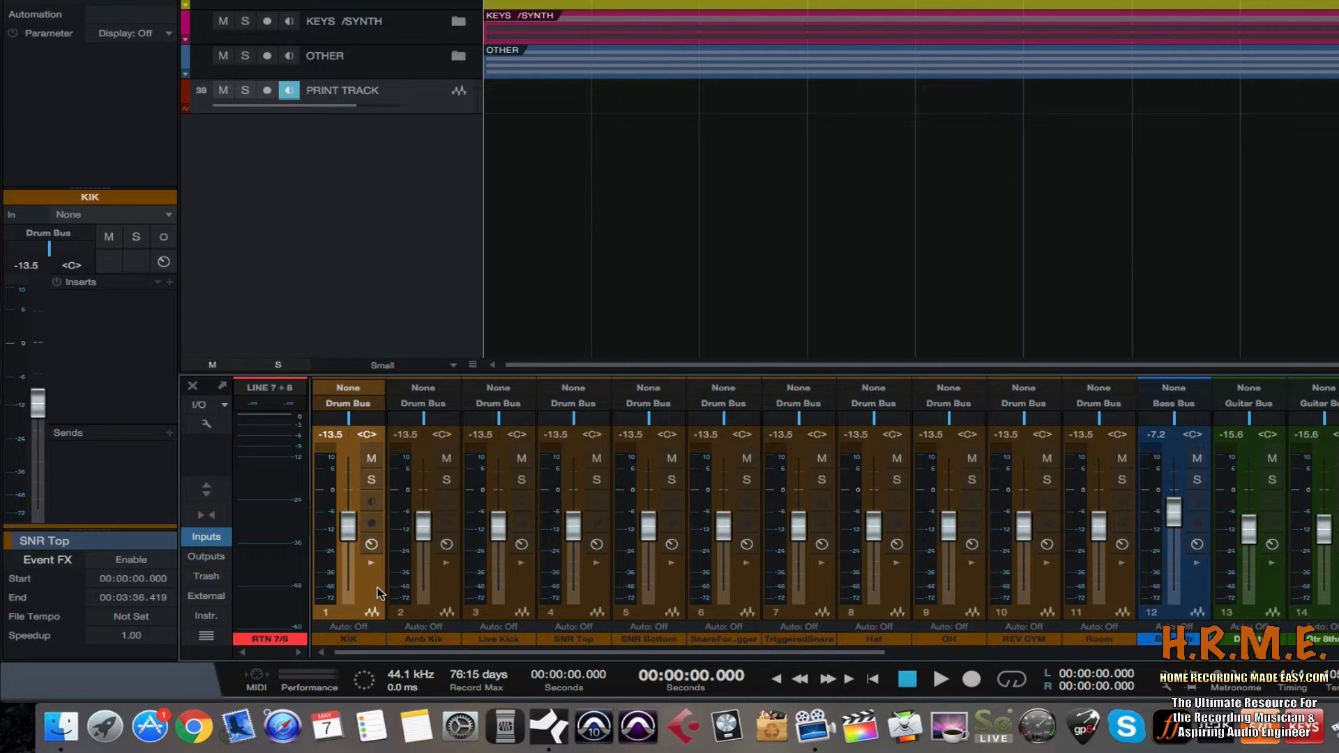
left_click(1110, 604, "shift")
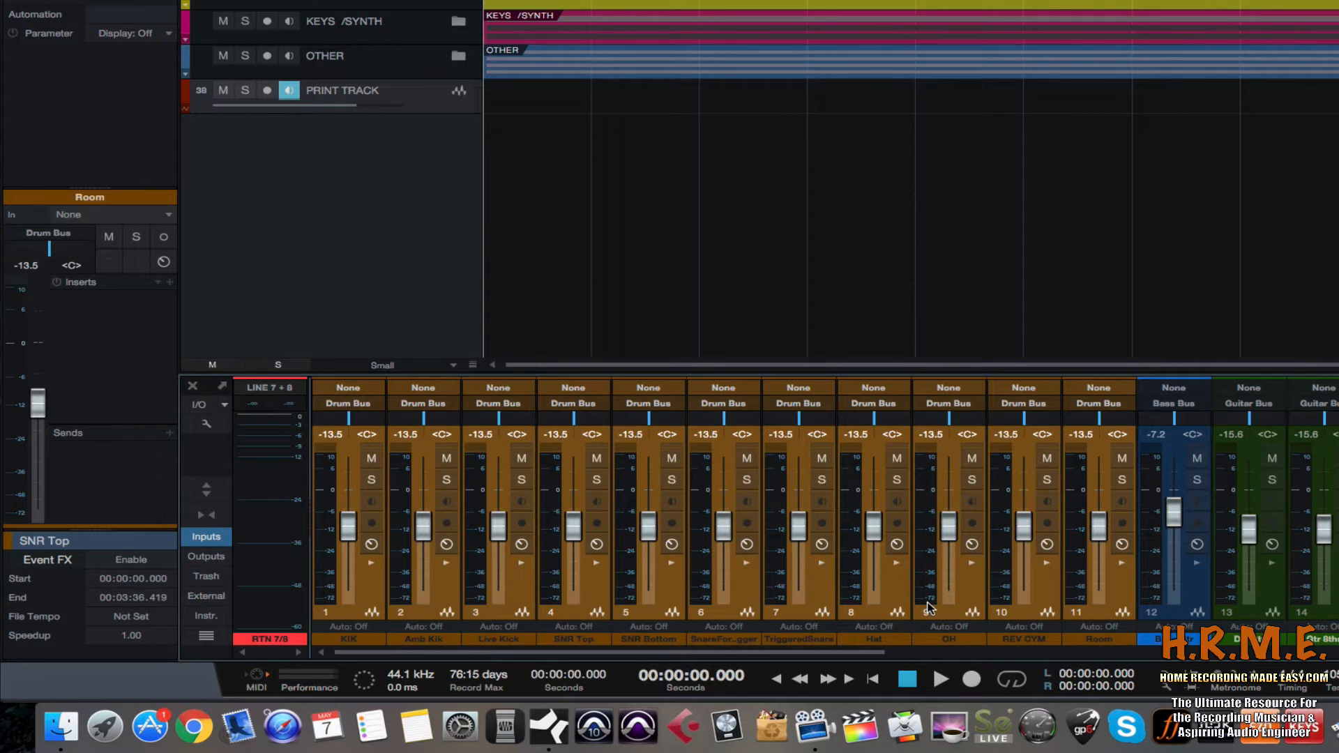
left_click(879, 598)
left_click(968, 601)
left_click(1047, 602)
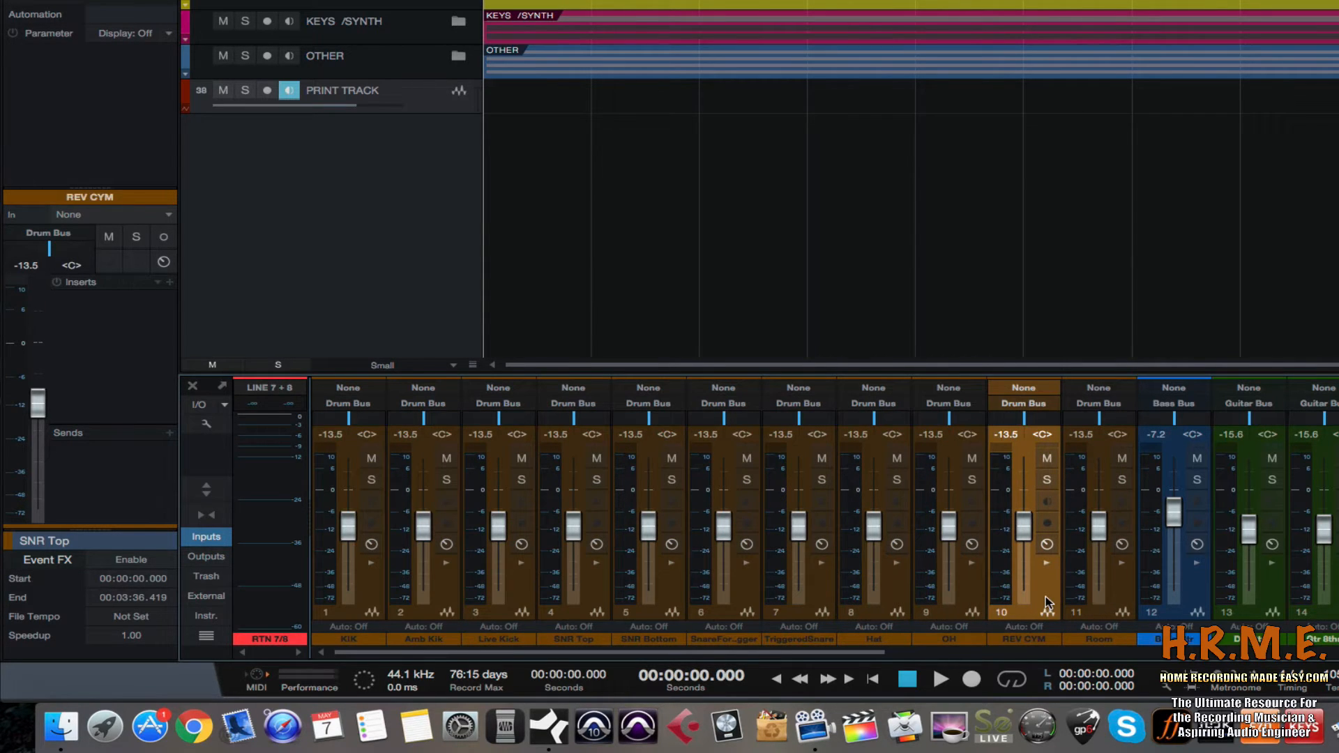
left_click(1124, 604)
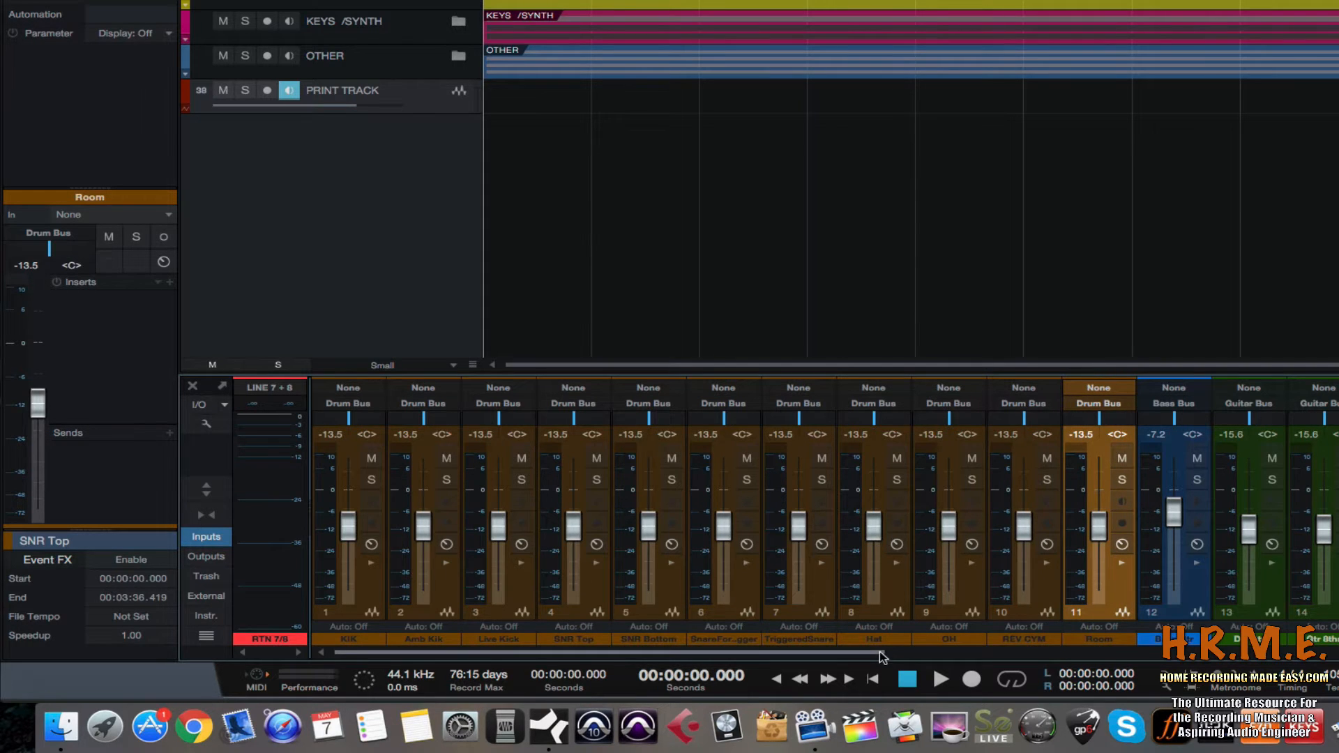
Step: Select the Bass Gtr channel in the mixer, followed by all guitar channels from Dly Gtr to Mid Pik Gtr
left_click_drag(882, 653, 999, 652)
left_click(891, 590)
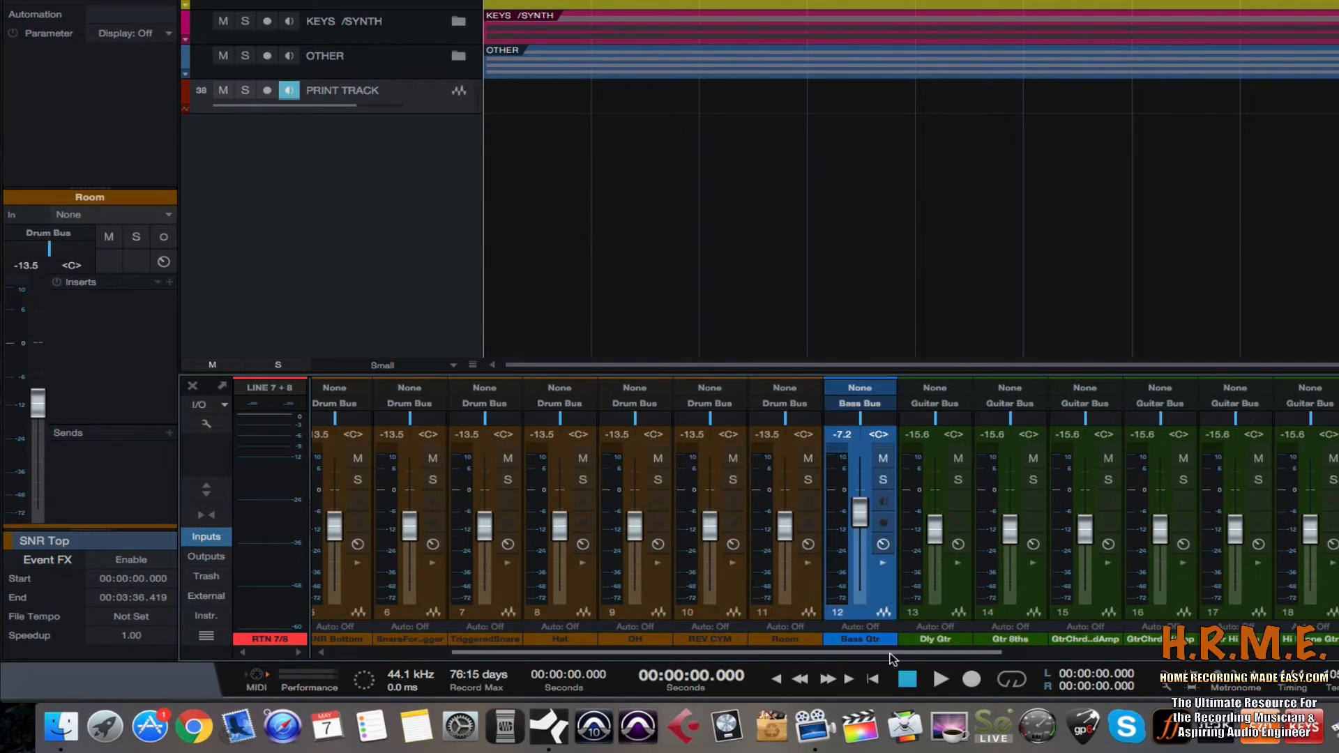
left_click_drag(894, 653, 943, 654)
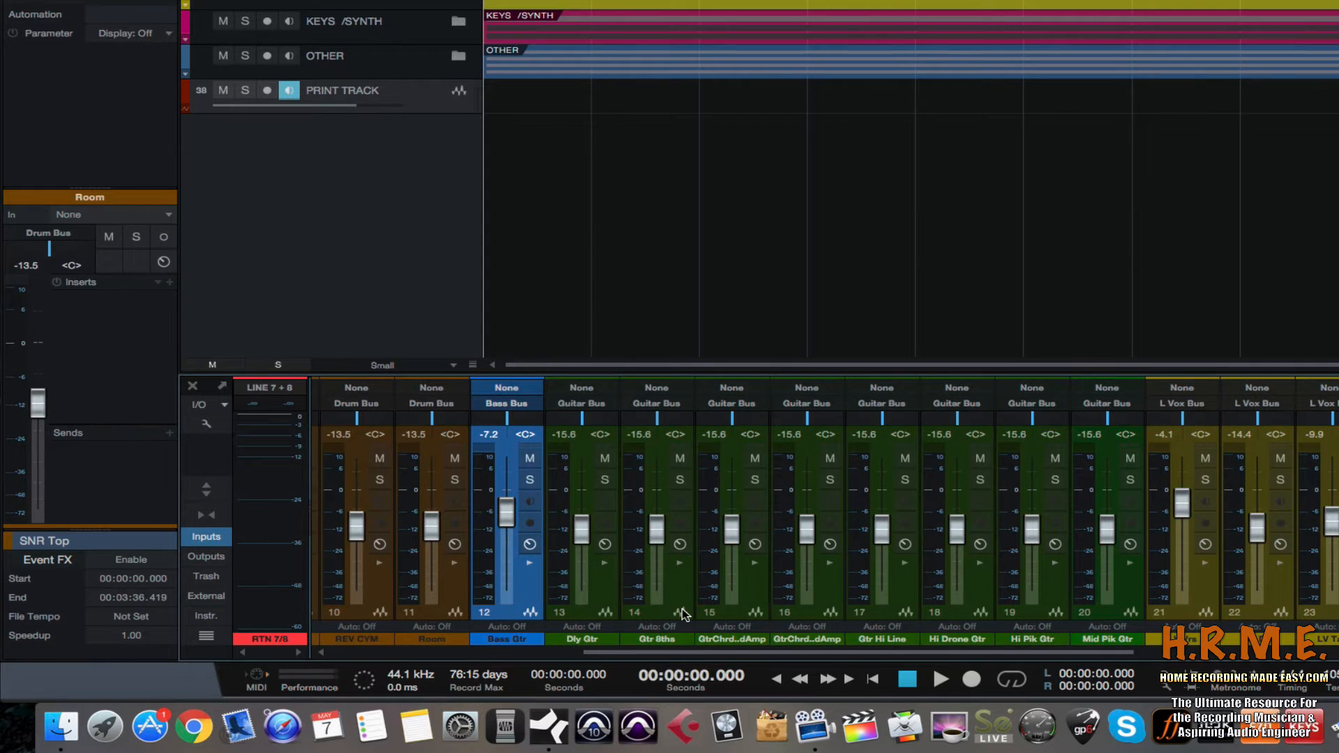
left_click(584, 585)
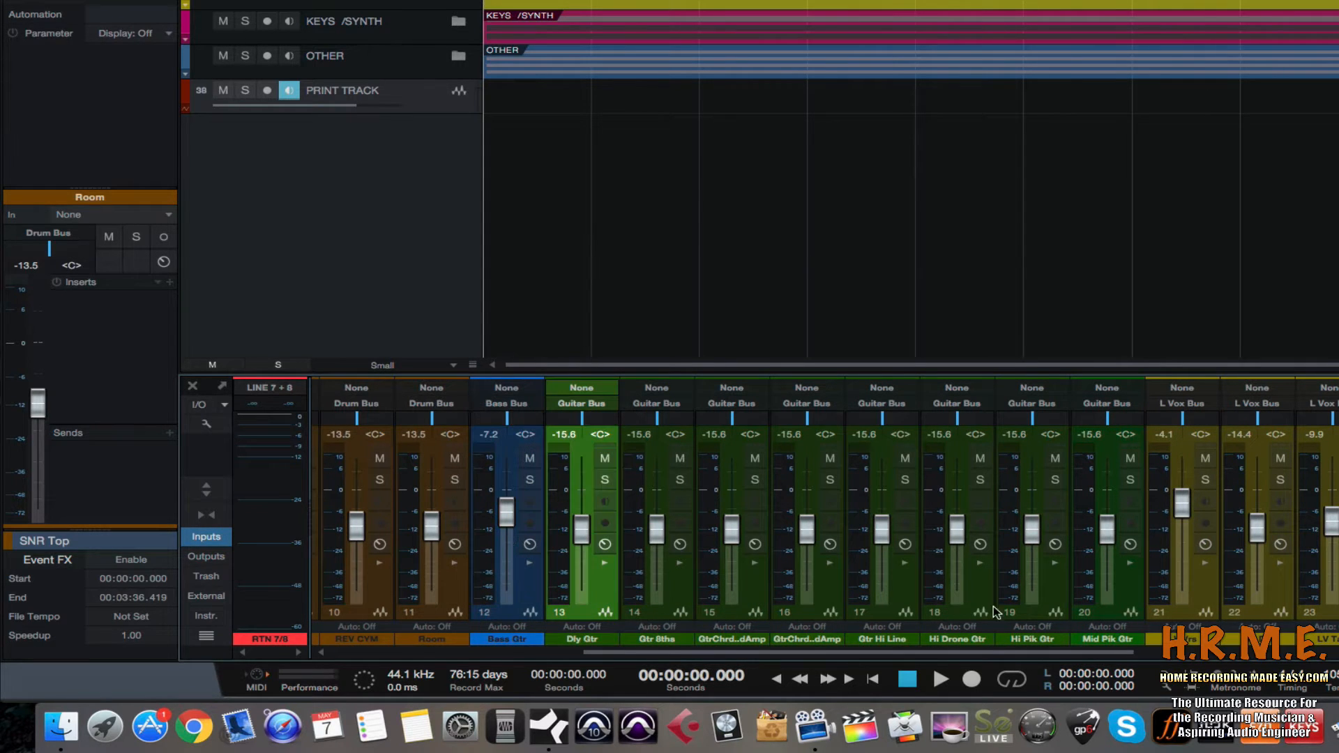
left_click(1127, 607, "shift")
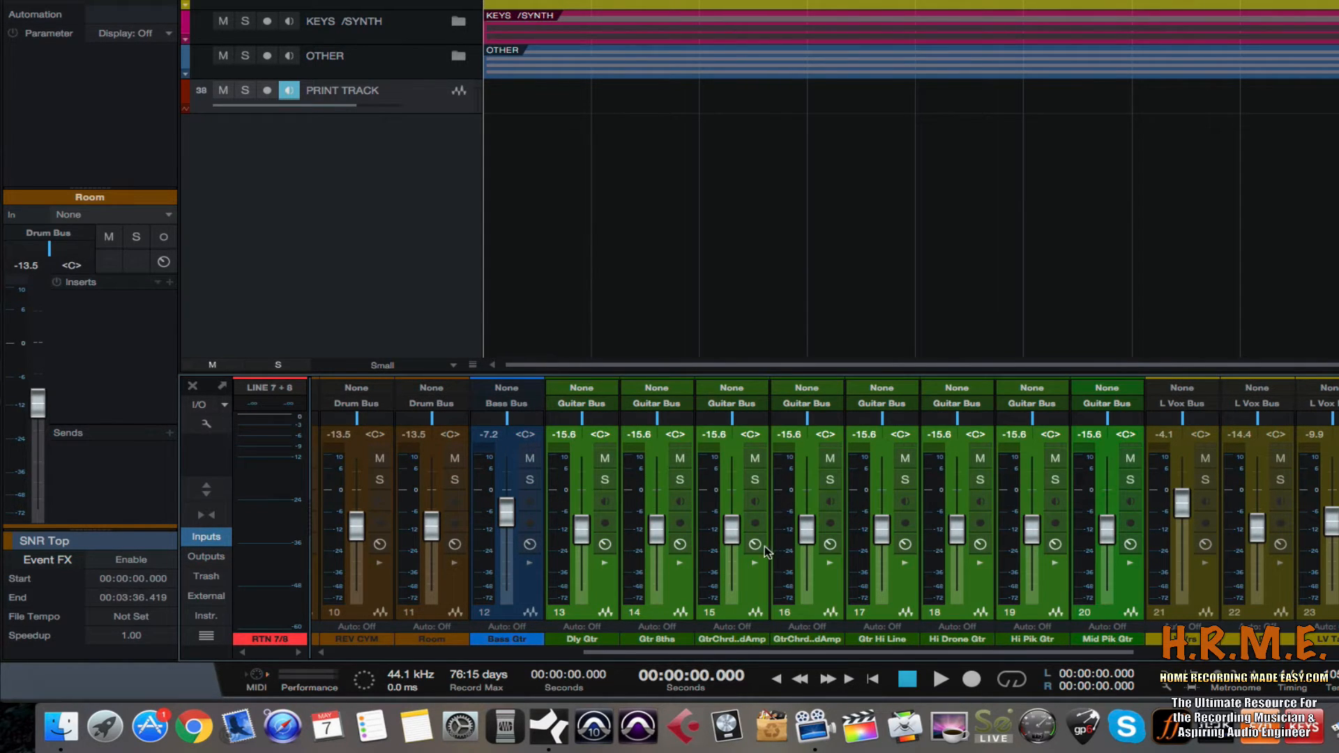
Step: Go through the lead vocal channels LV Vrs, Vrs Dbl and LV Tag, and select LV Hook 1 through LV Hook TRPL together
left_click_drag(709, 654, 948, 667)
left_click(556, 580)
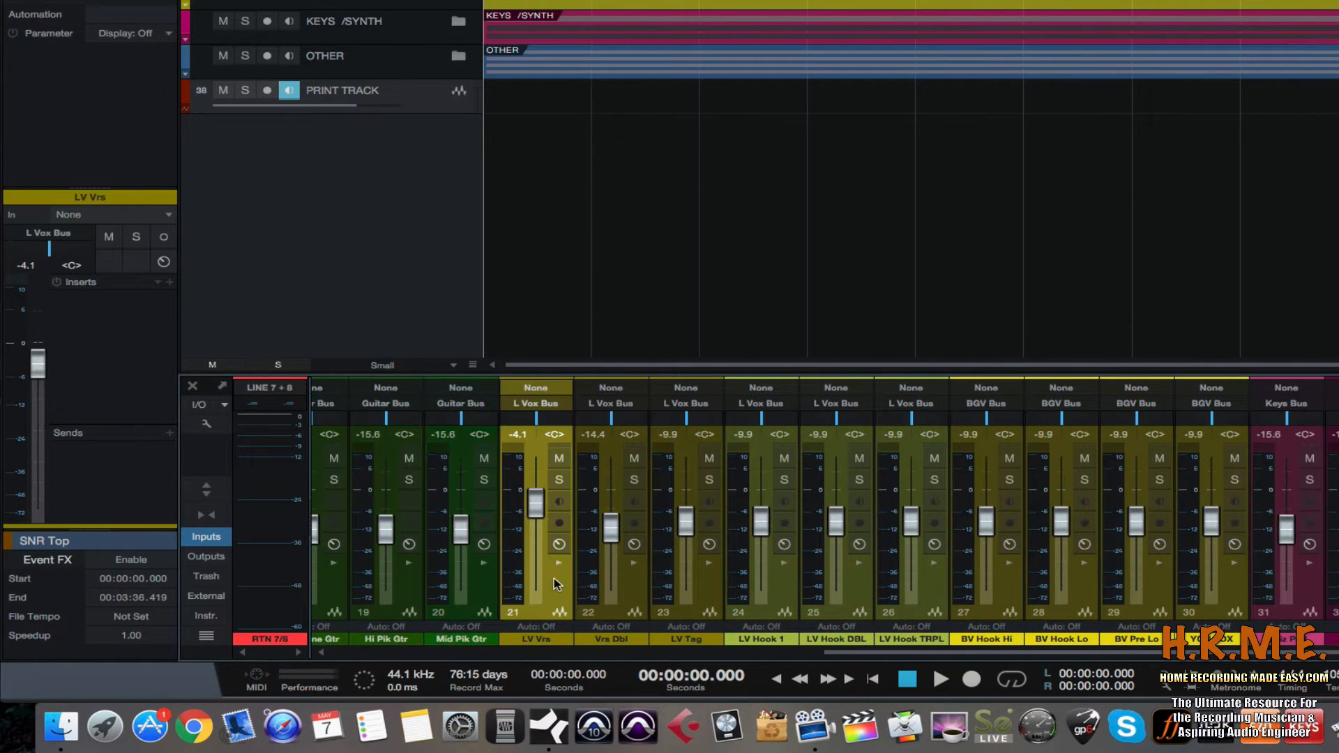
left_click(622, 593)
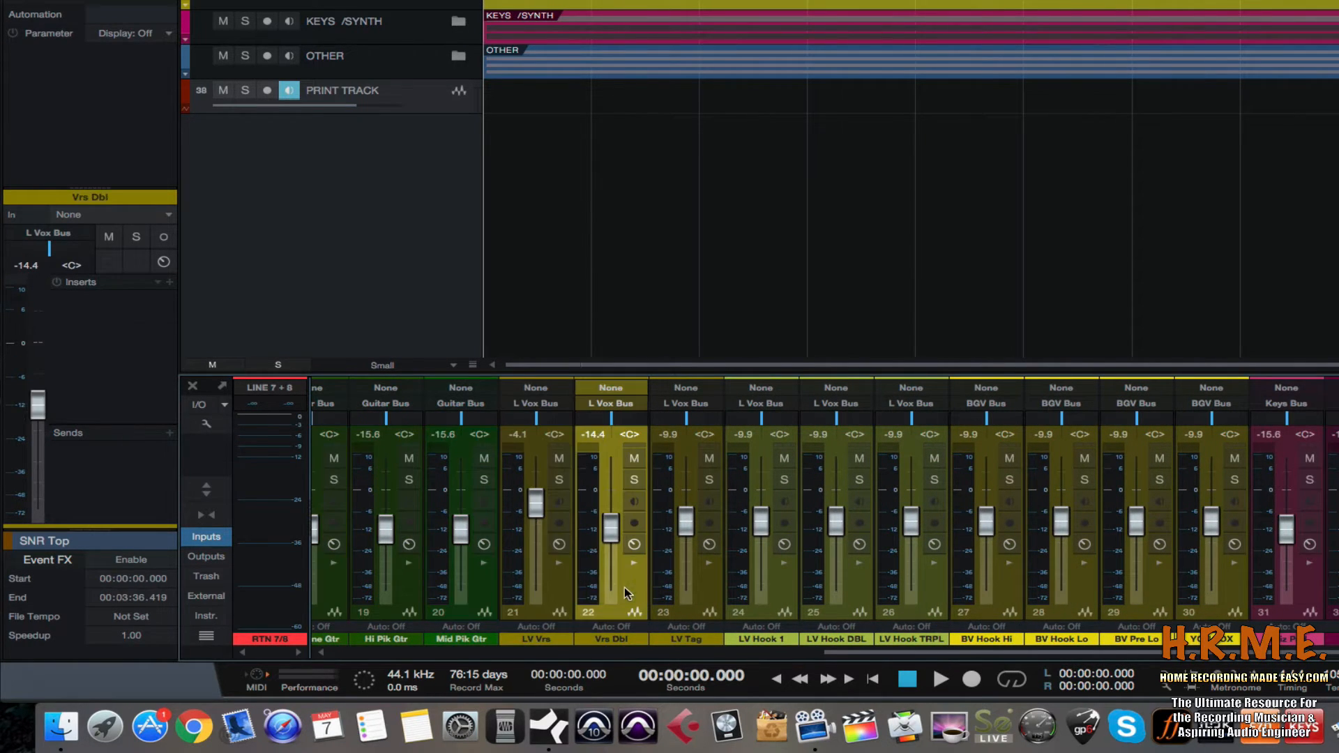
left_click(698, 588)
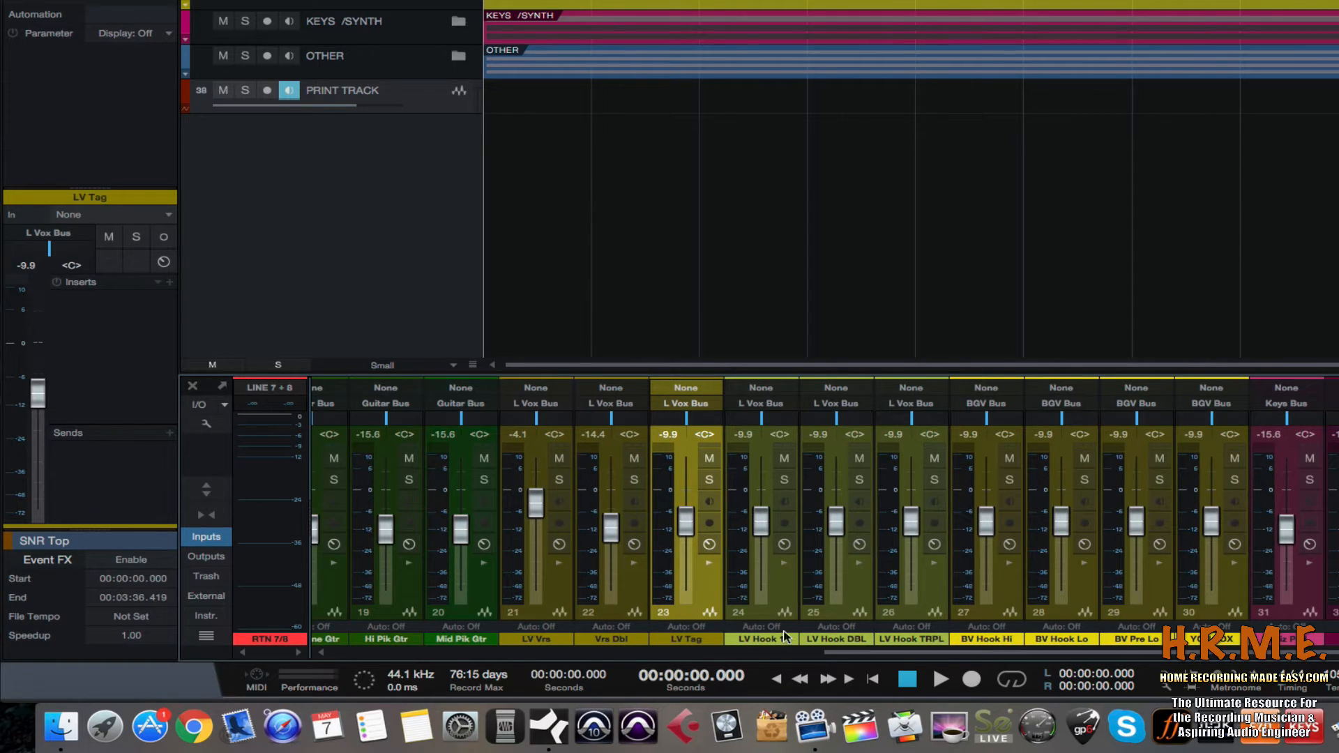
left_click(783, 604)
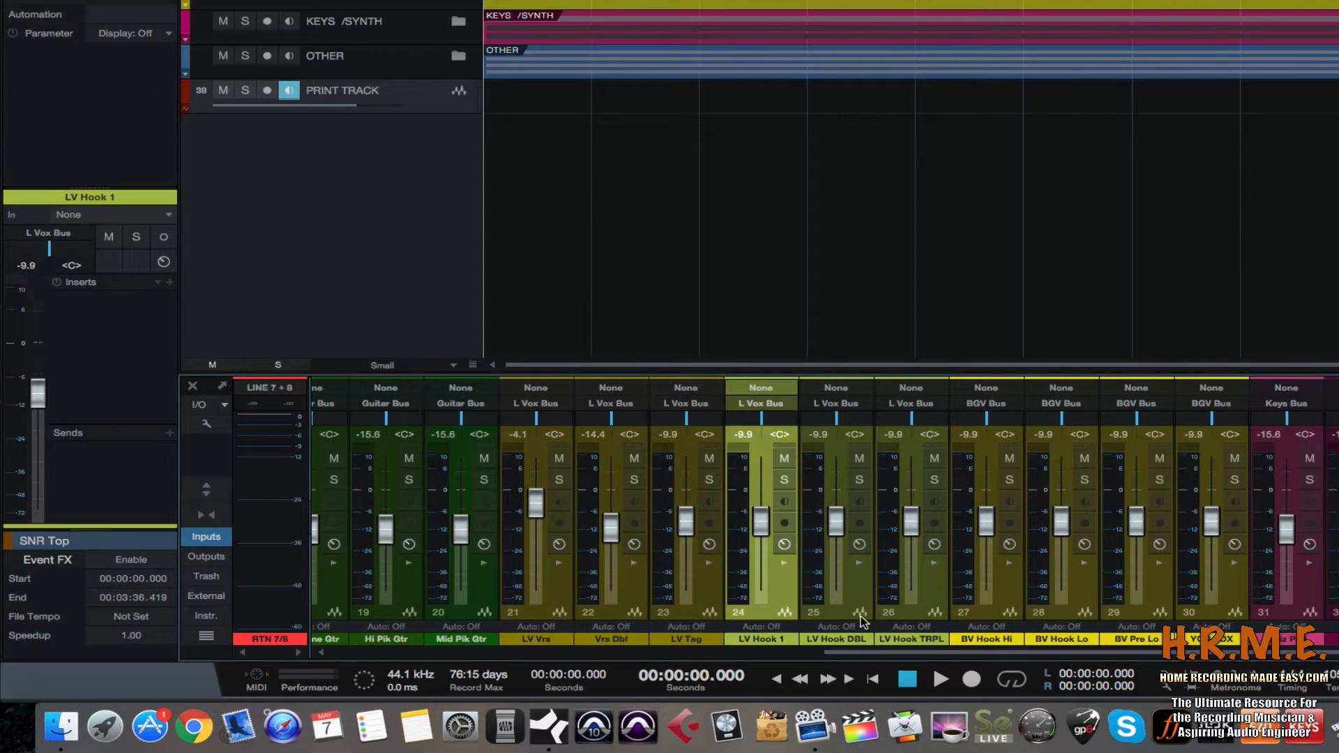
left_click(921, 597, "shift")
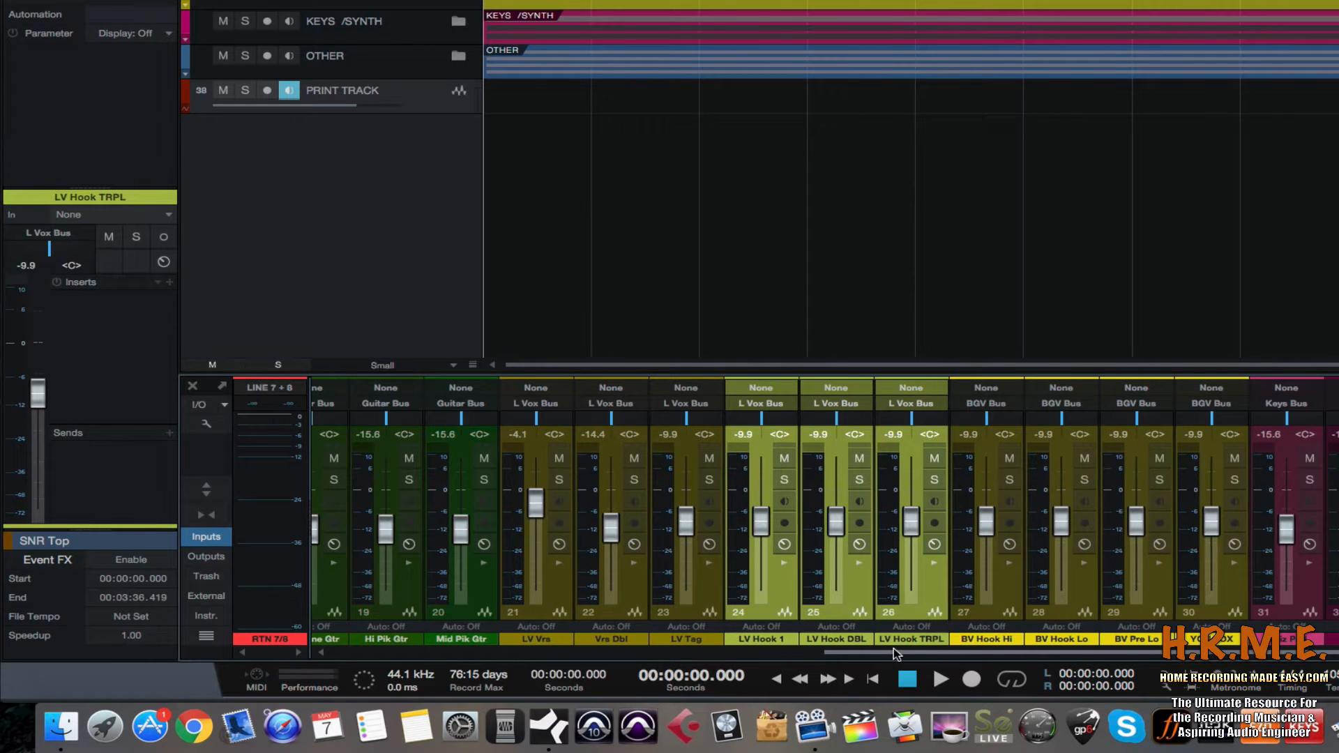
Step: Select the background vocal channels from BV Hook Hi to YOU VOX in the mixer
left_click_drag(894, 651, 932, 651)
left_click(839, 606)
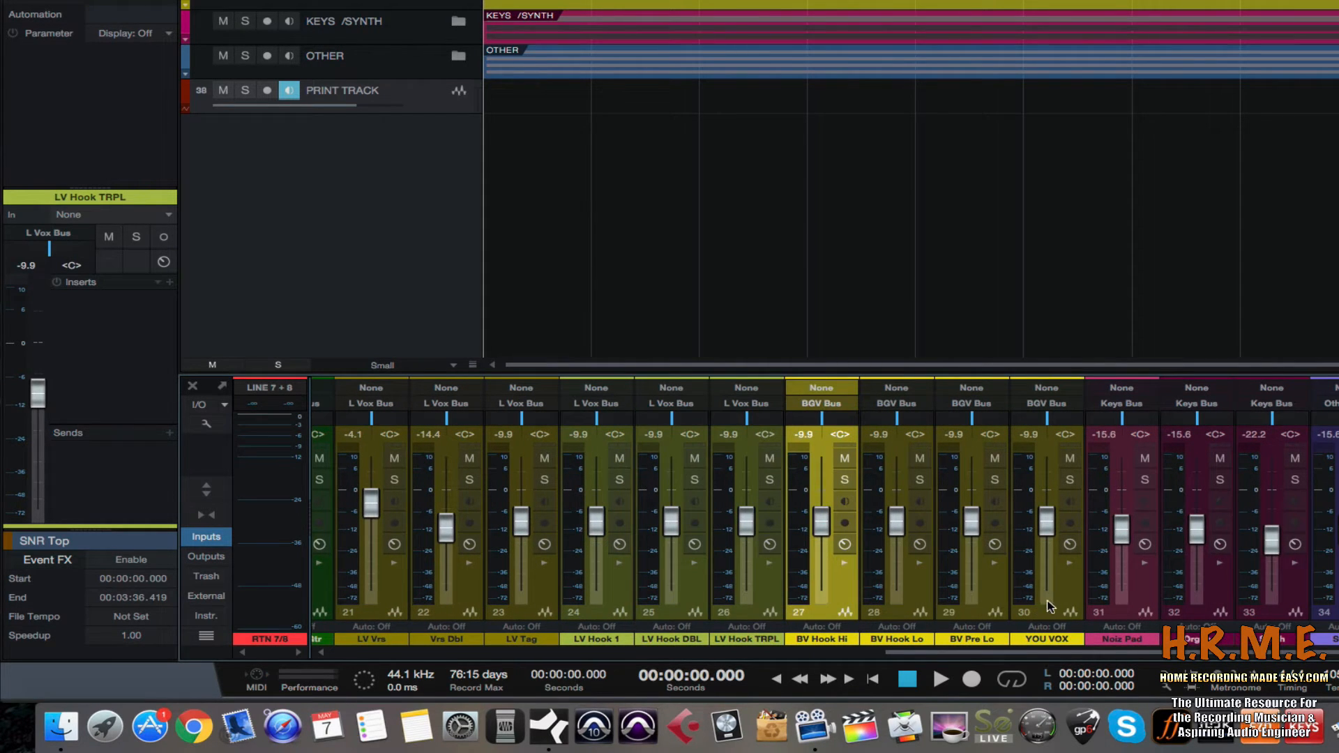
left_click(1058, 600, "shift")
Step: Go through the keys channels Noiz Pad, Organ and Synth in the mixer, selecting each one
left_click_drag(1025, 650, 1164, 661)
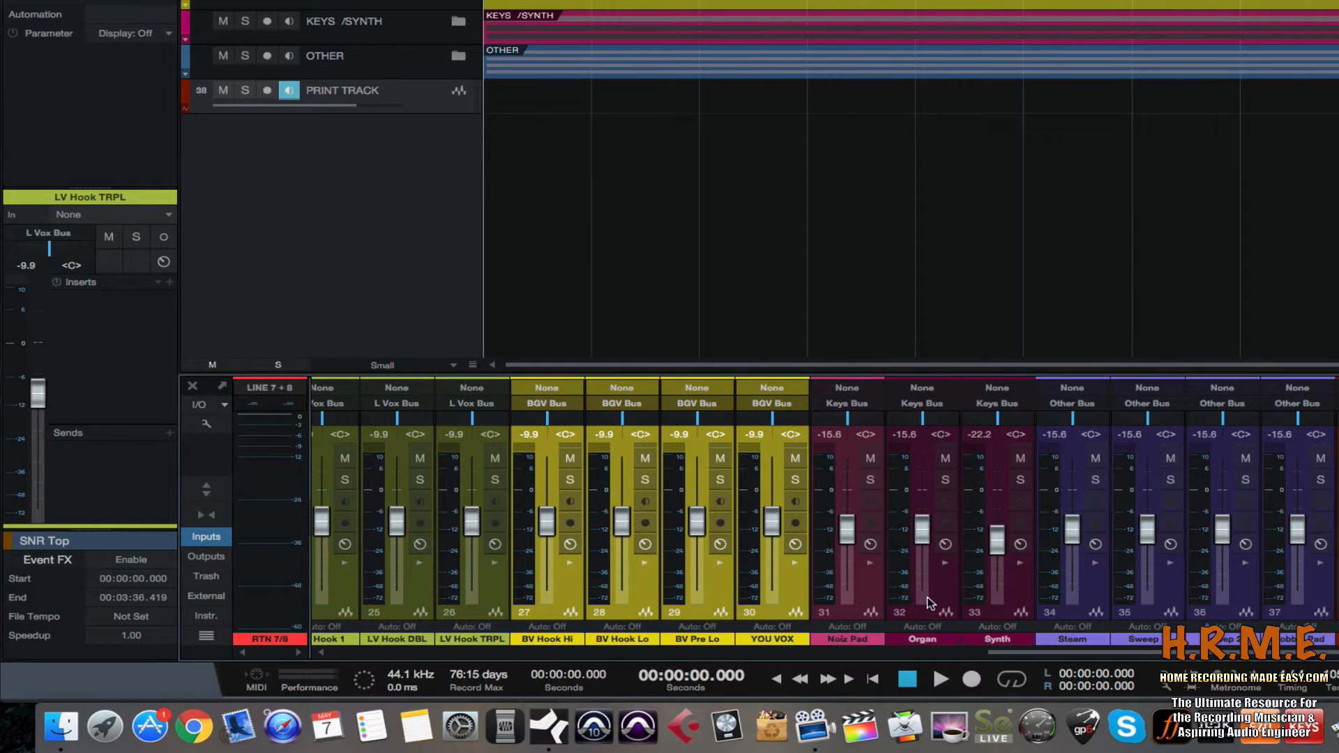
left_click(931, 604)
left_click(1002, 602)
left_click(869, 598)
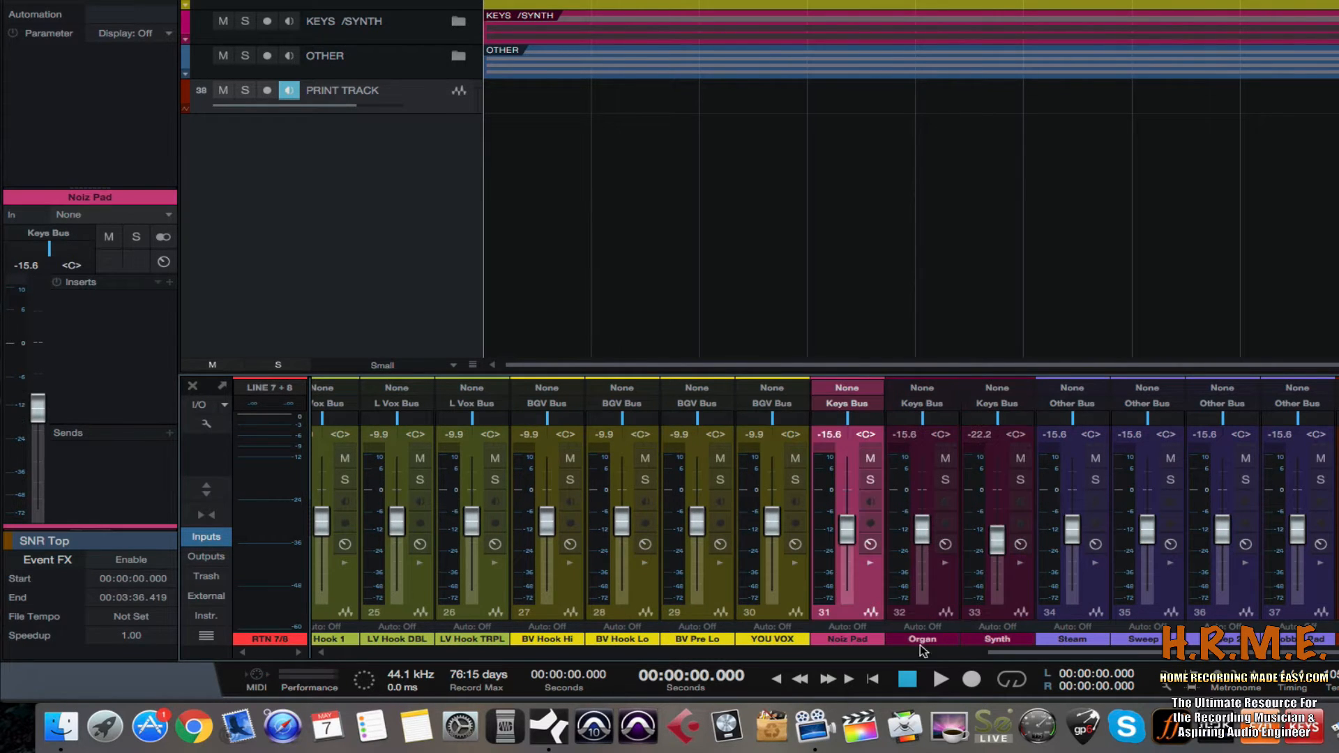
left_click(1098, 604)
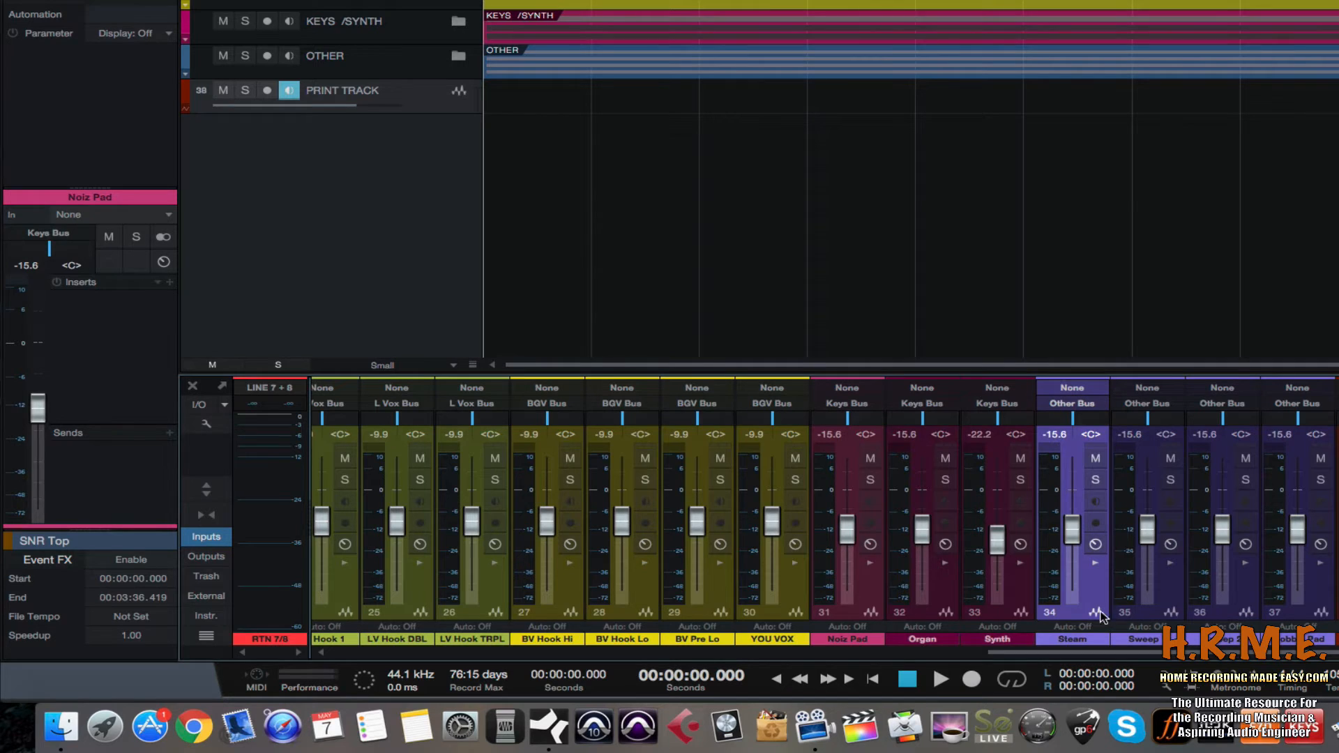
left_click(1015, 594)
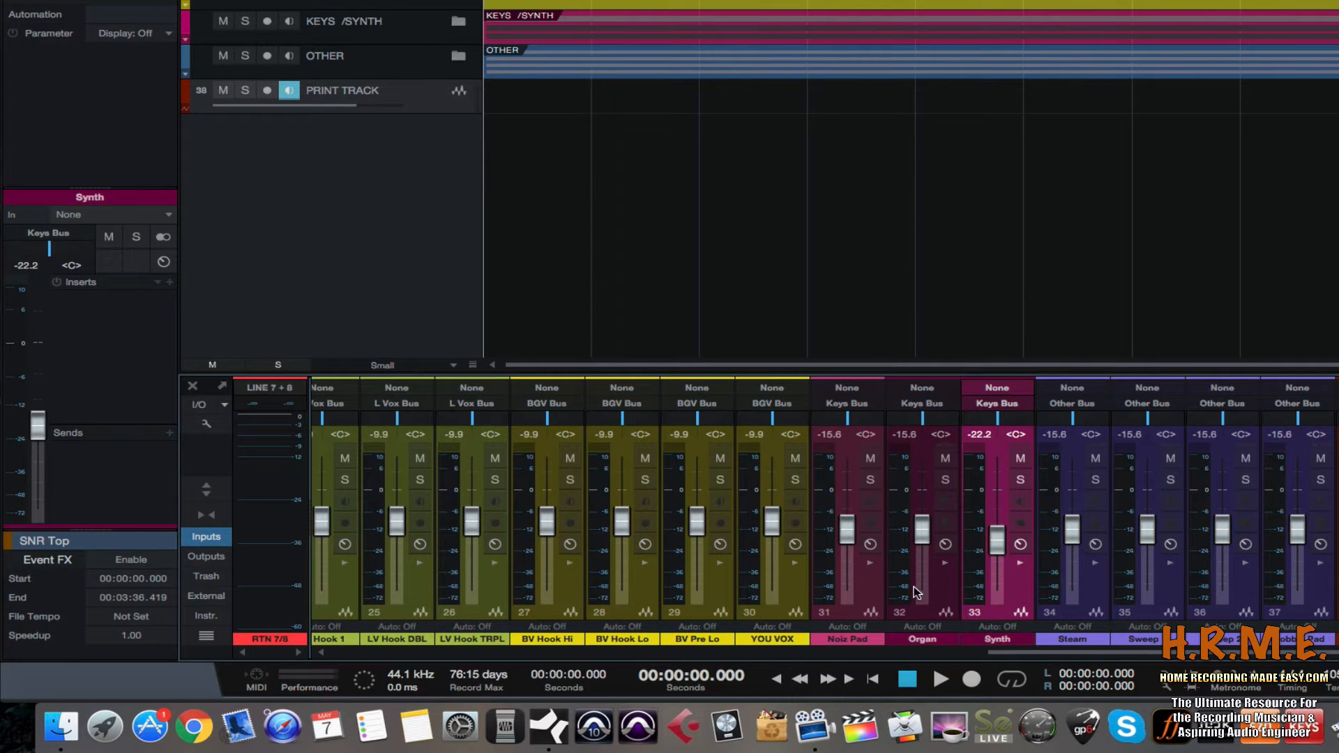
left_click(878, 592)
left_click(956, 594)
left_click(1025, 595)
Step: Select the effect channels from Steam to Wobble Pad together, and pick out Sweep 1 and Wobble Pad individually
left_click_drag(1108, 656, 1151, 659)
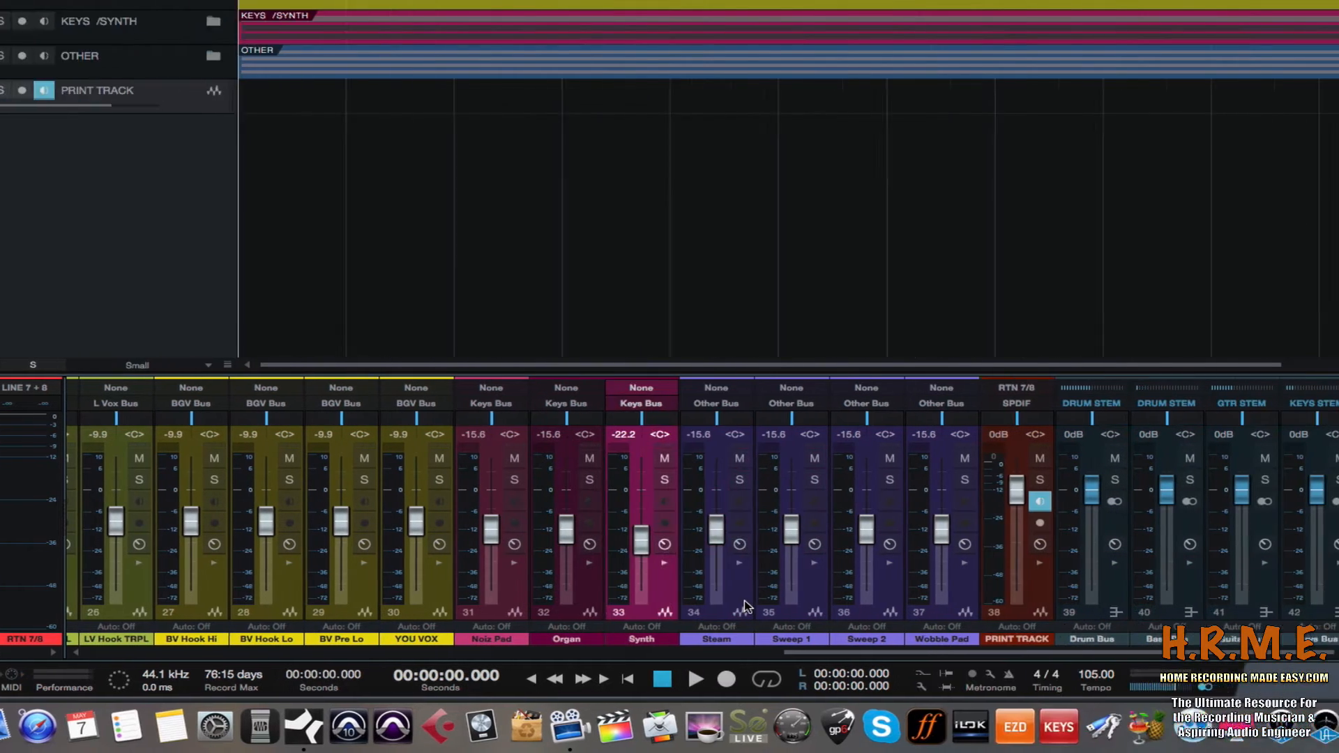
left_click(995, 601)
left_click(1213, 601, "shift")
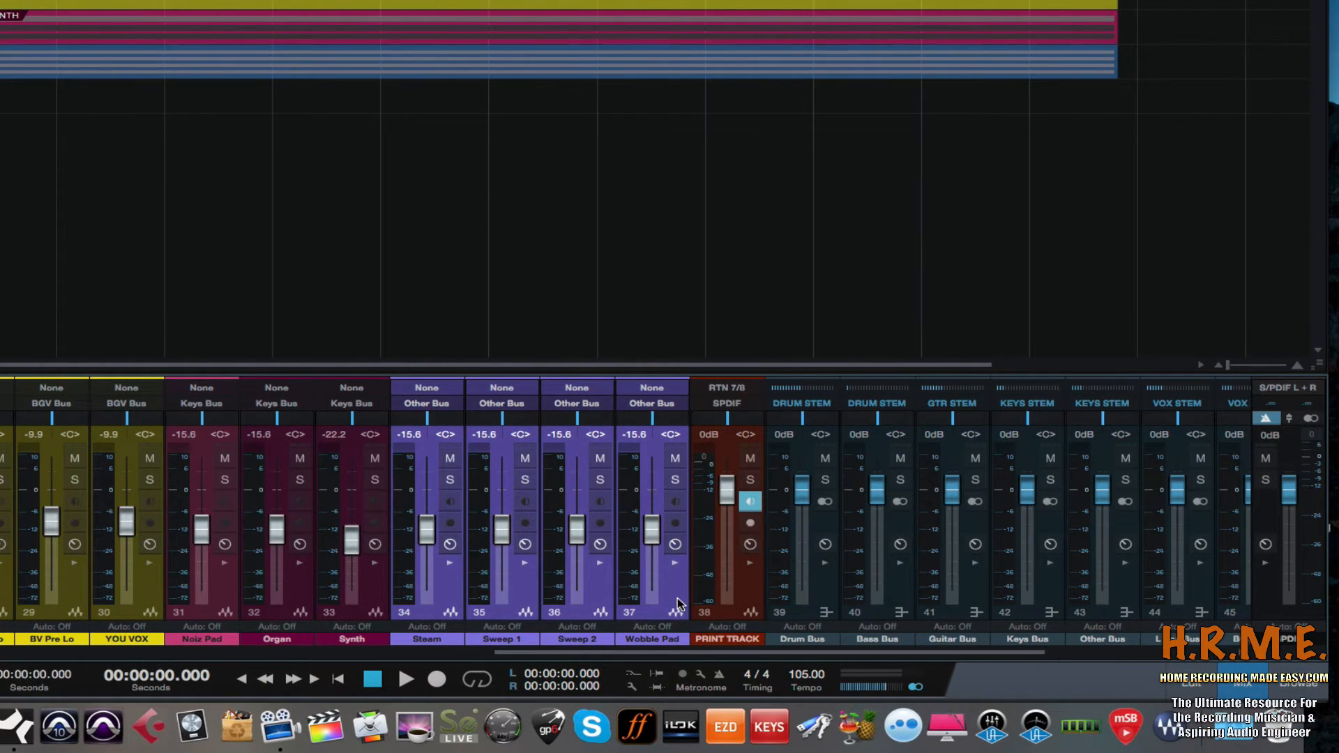
left_click(511, 605)
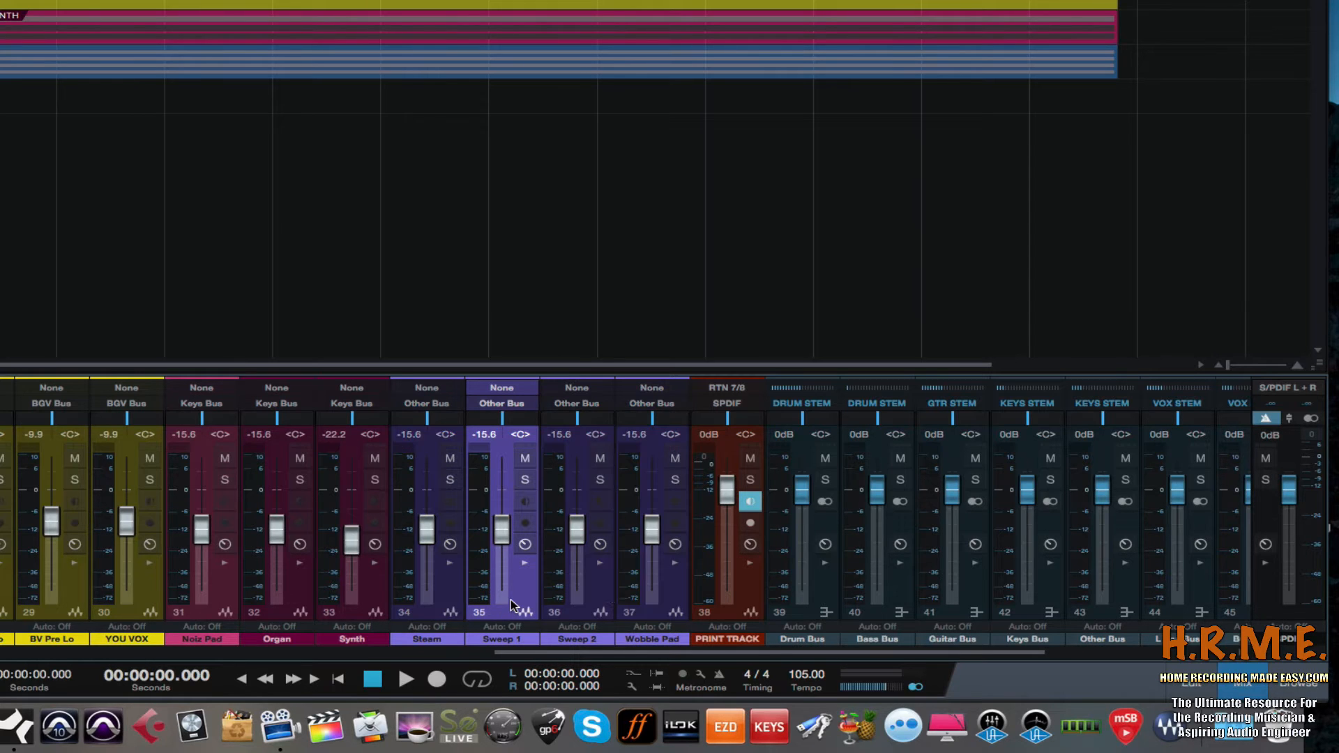
left_click(670, 594)
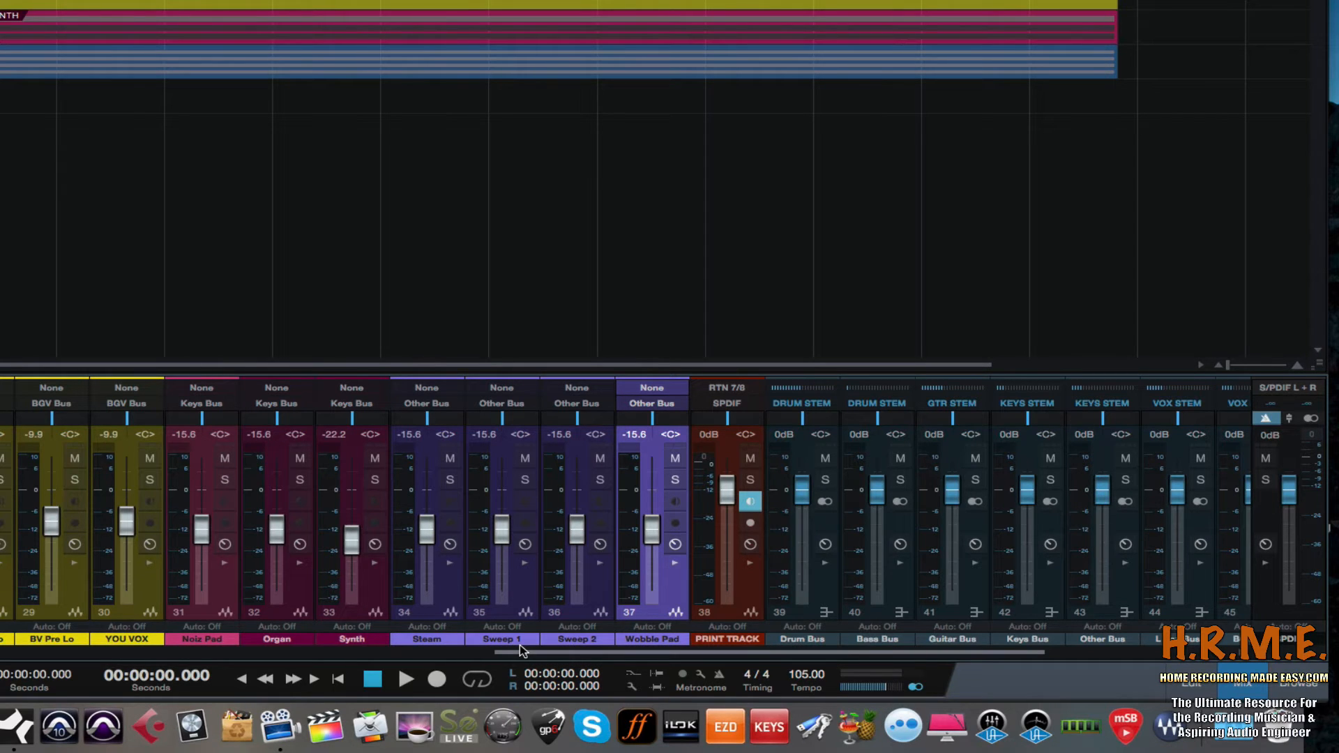
Step: Return to the drum channels in the mixer, and expand the DRUMS folder track to view its tracks before collapsing it
left_click_drag(520, 652, 3, 656)
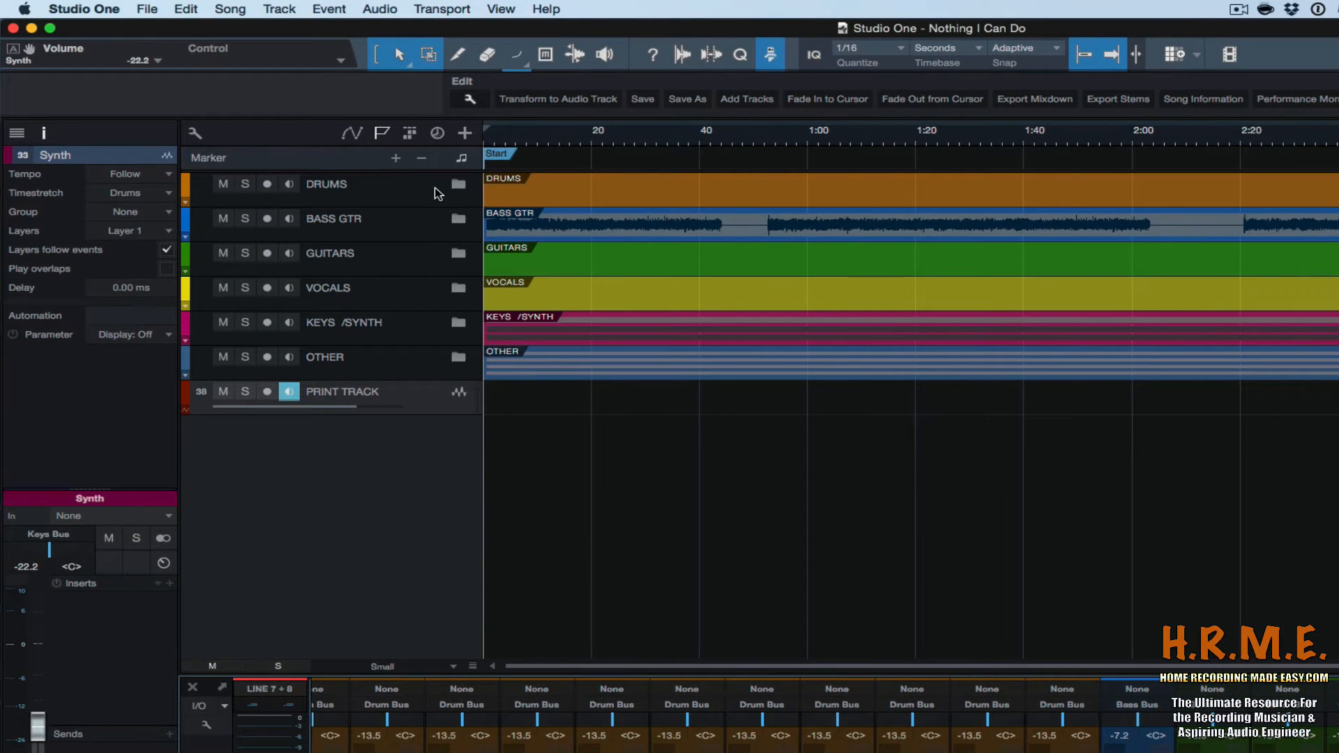
left_click(390, 194)
left_click(458, 185)
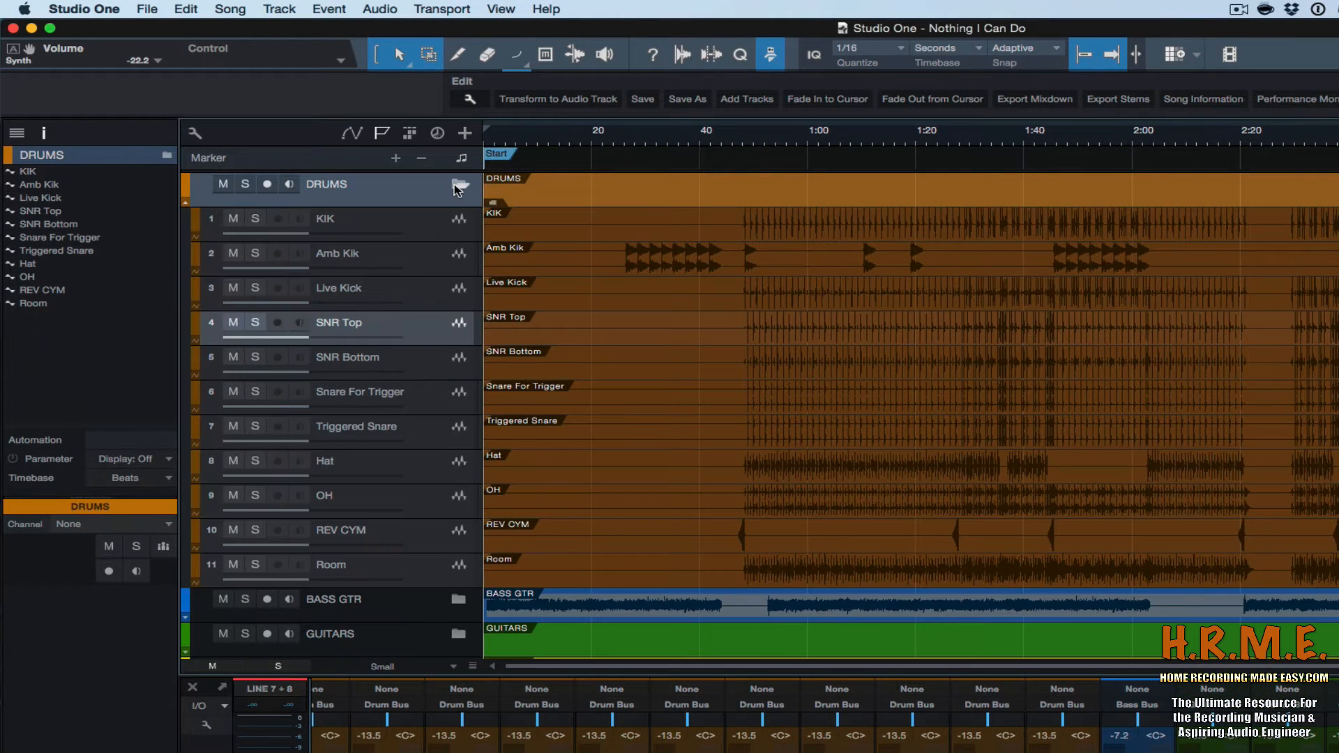
left_click(457, 186)
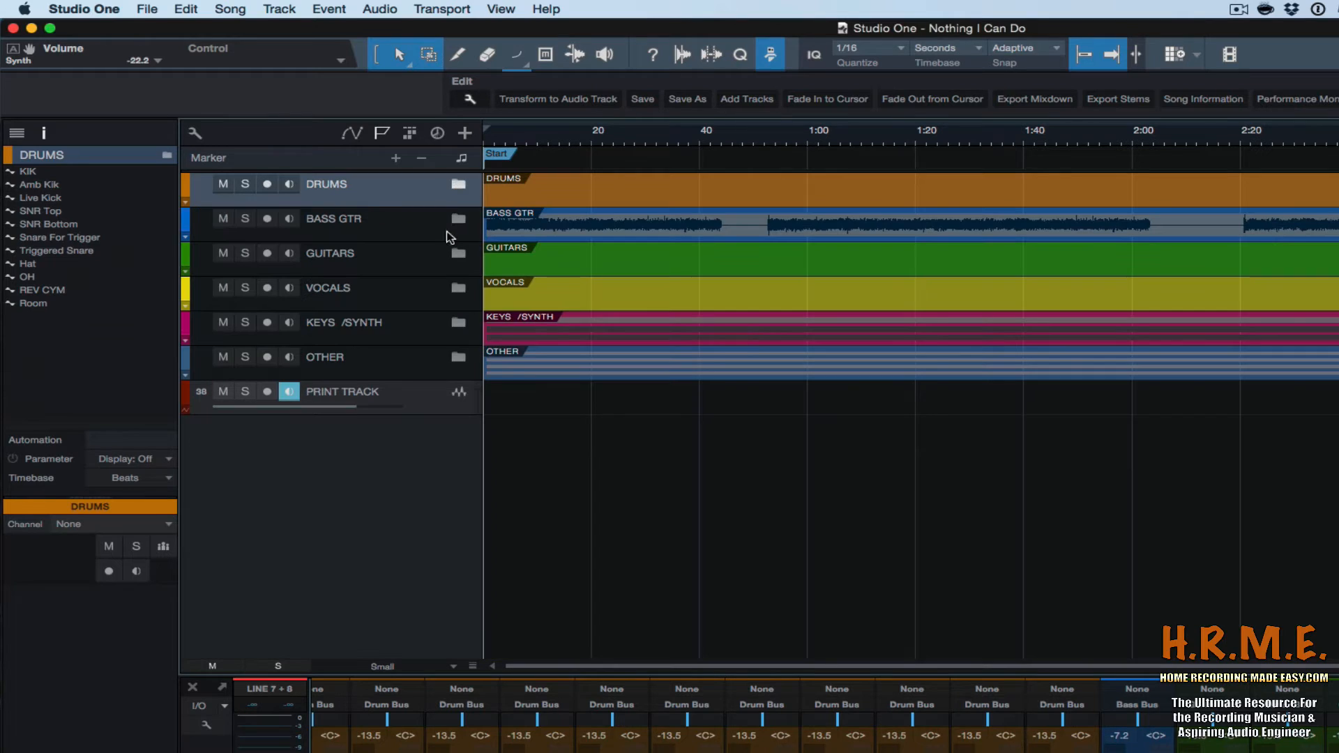
Step: Expand and collapse the BASS GTR folder track, and expand the GUITARS folder track to view its tracks
left_click(454, 228)
left_click(458, 221)
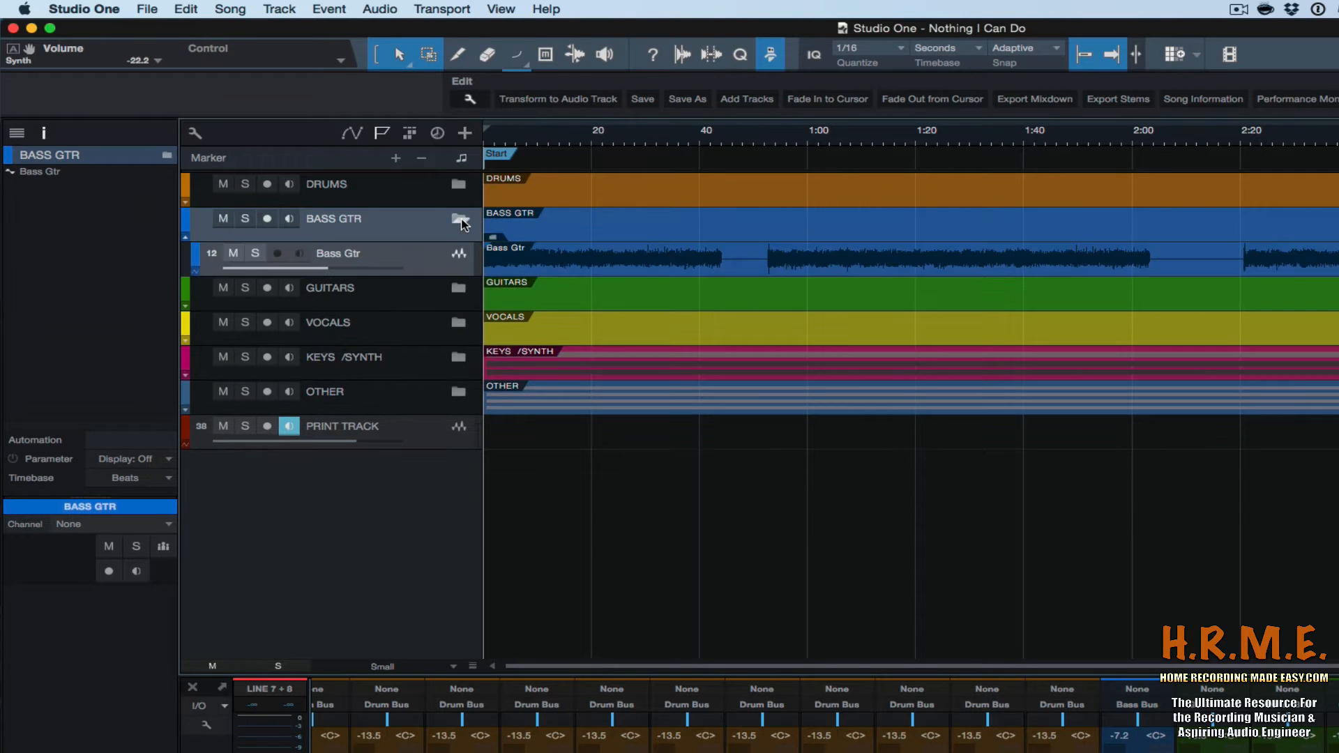
left_click(459, 220)
left_click(460, 254)
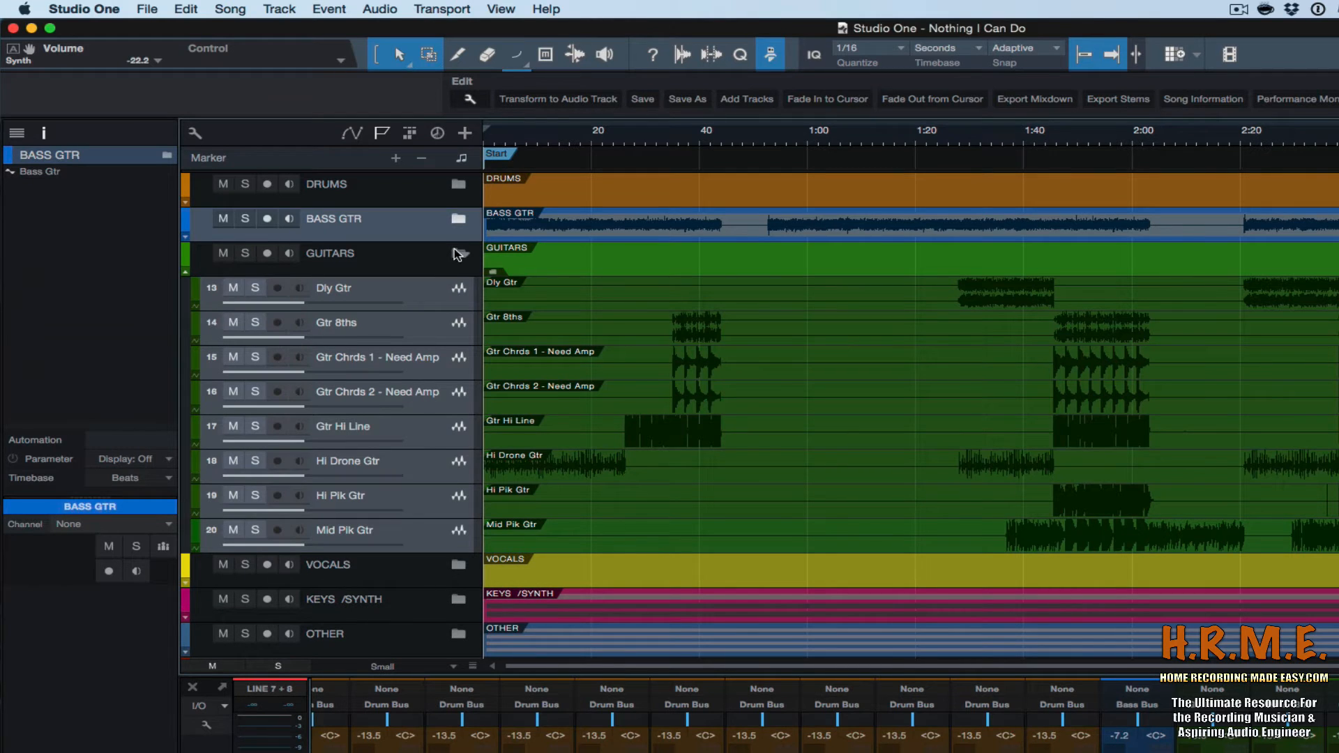
Step: Collapse the GUITARS folder track, and open and close the VOCALS and KEYS /SYNTH folder tracks to view their contents
left_click(444, 304)
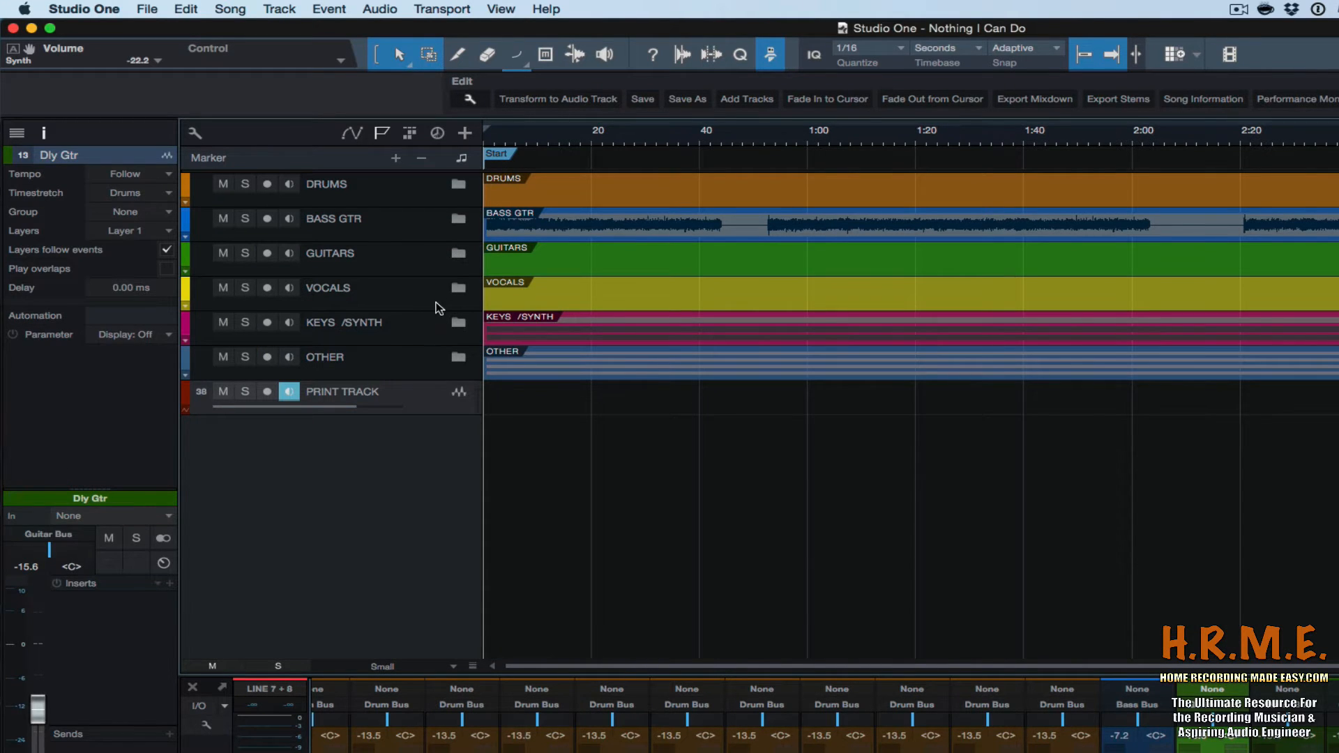
left_click(458, 288)
left_click(459, 288)
left_click(458, 323)
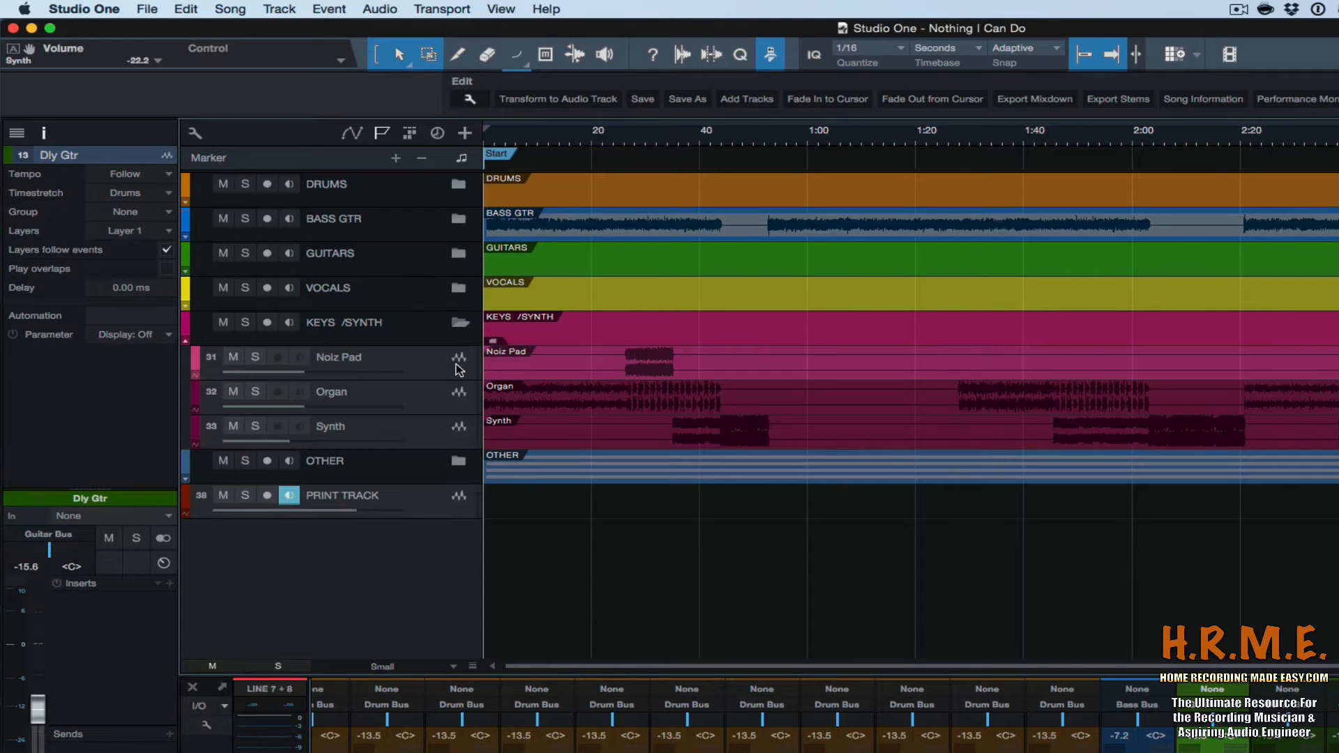
left_click(458, 323)
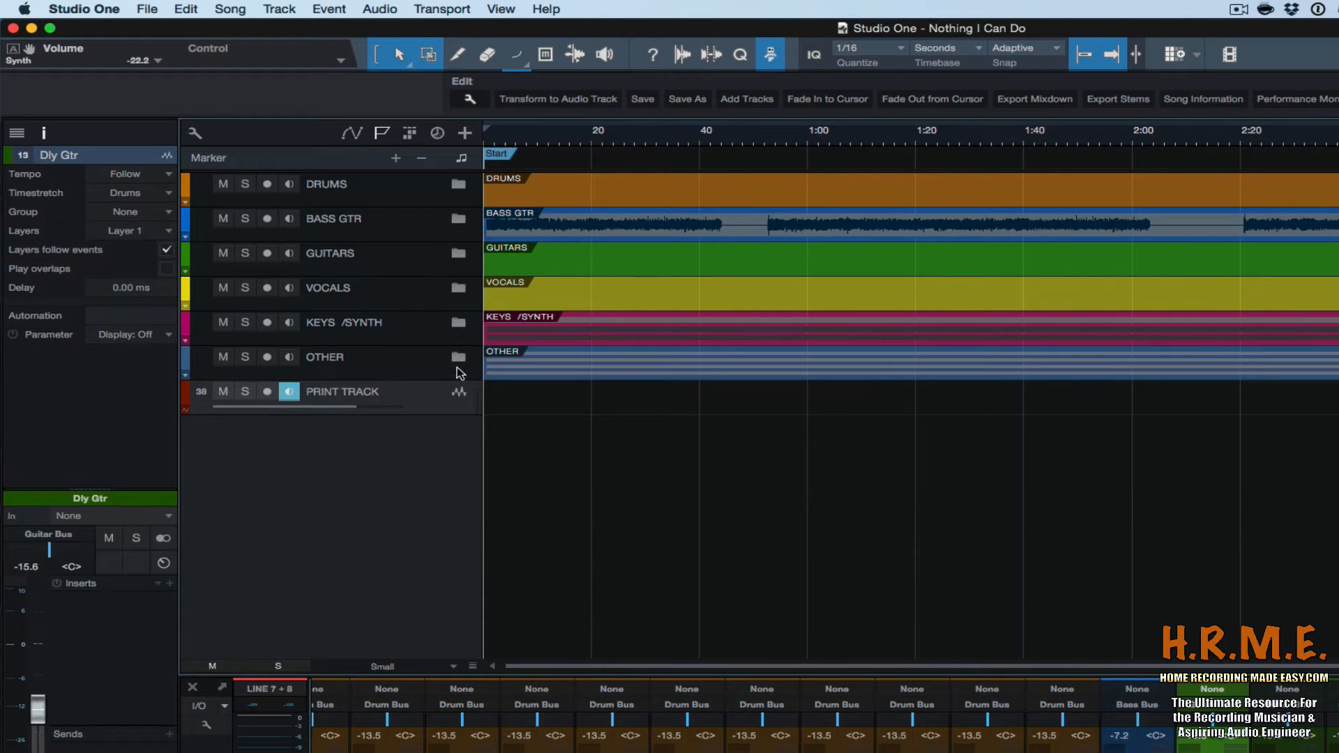
Step: Expand the OTHER folder track, select its Sweep 1 and Steam tracks one after the other, and collapse the folder
left_click(459, 357)
left_click(436, 429)
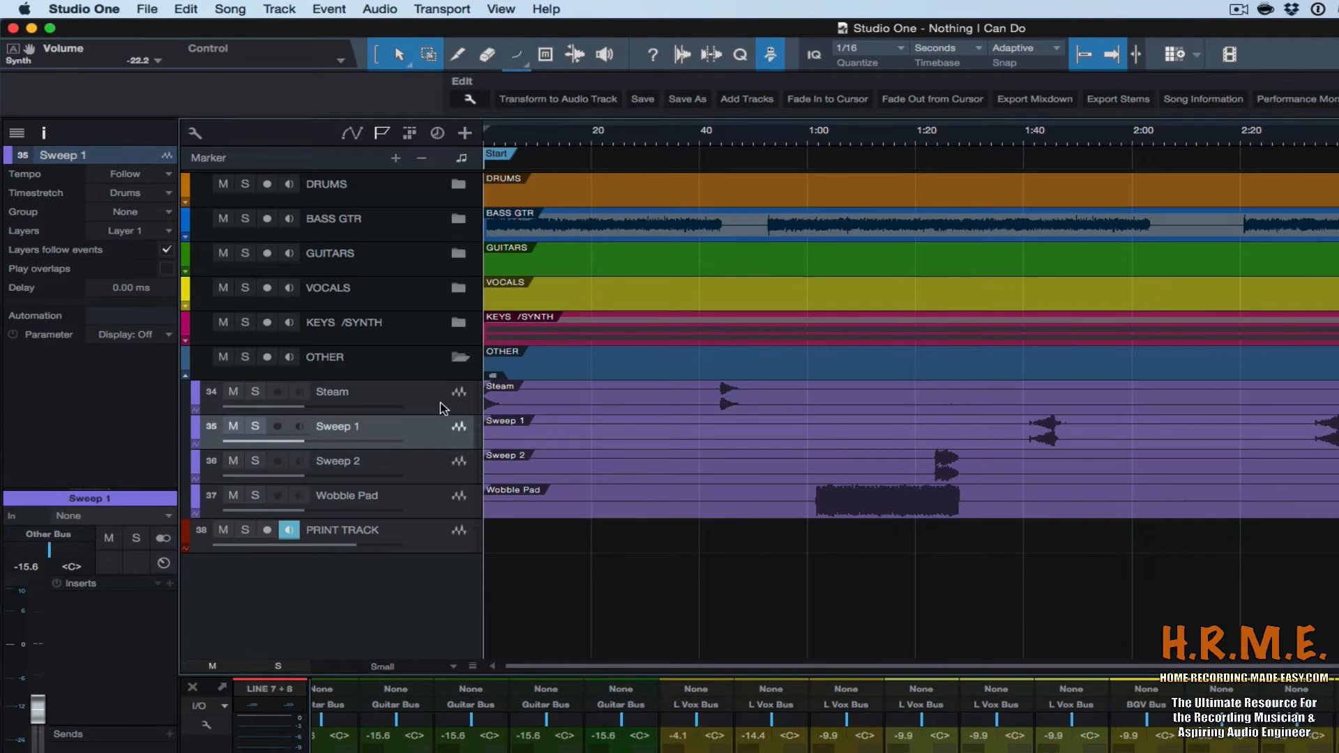
left_click(445, 408)
left_click(460, 358)
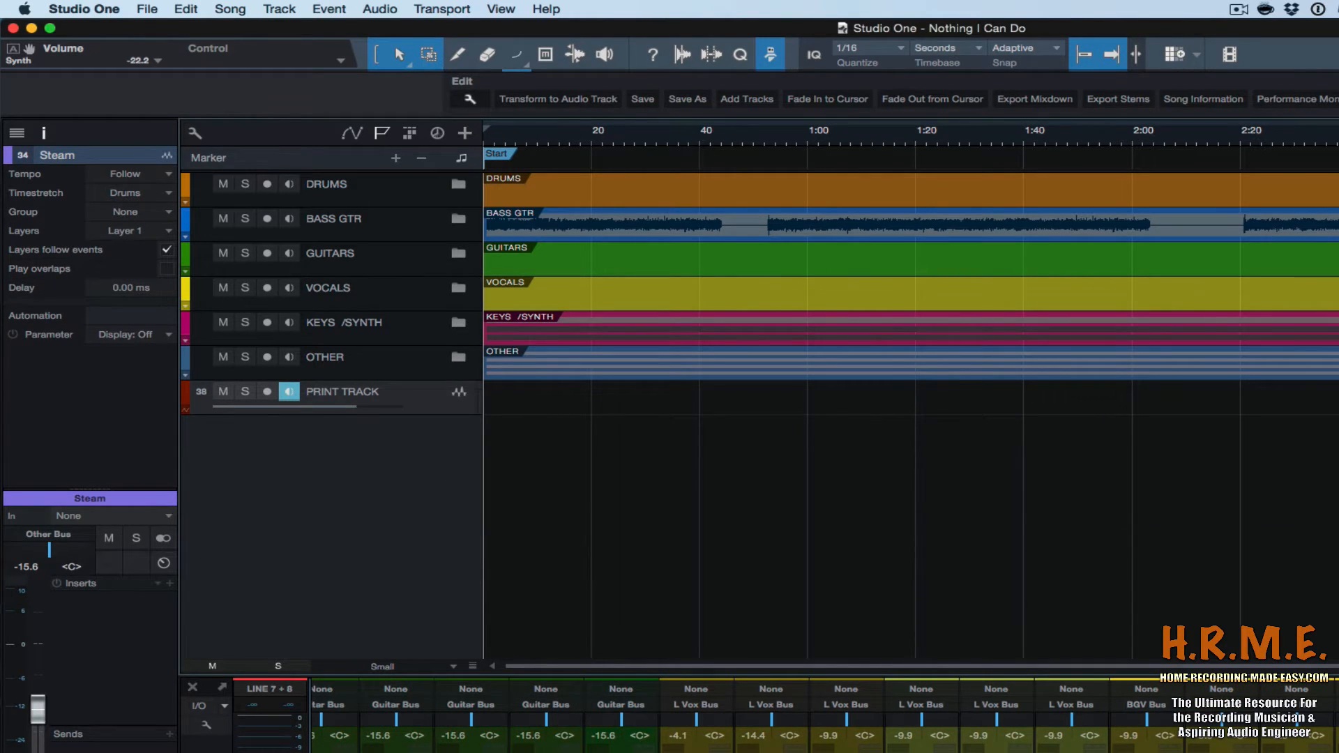
Step: Select the bus channels from Drum Bus to BGV Bus together in the mixer
scroll(823, 715, "right", 5)
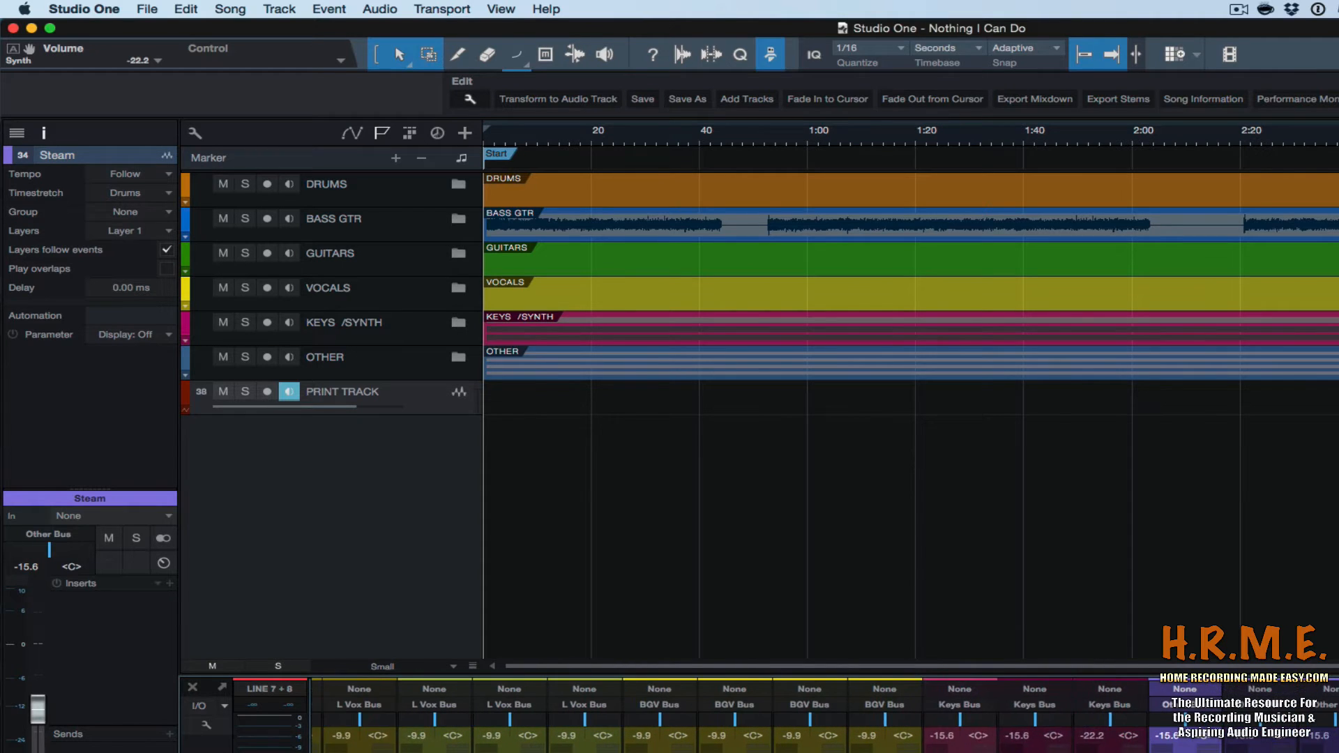
scroll(822, 715, "right", 8)
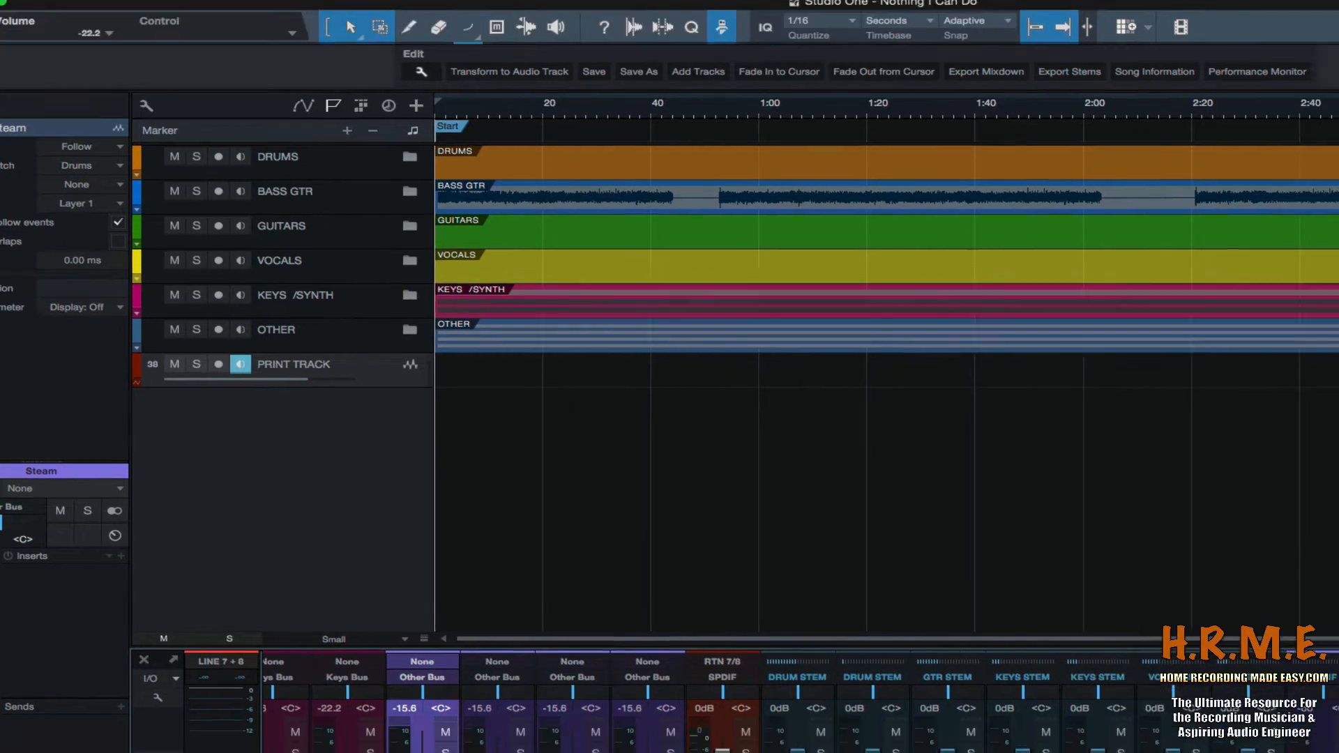
left_click(869, 752)
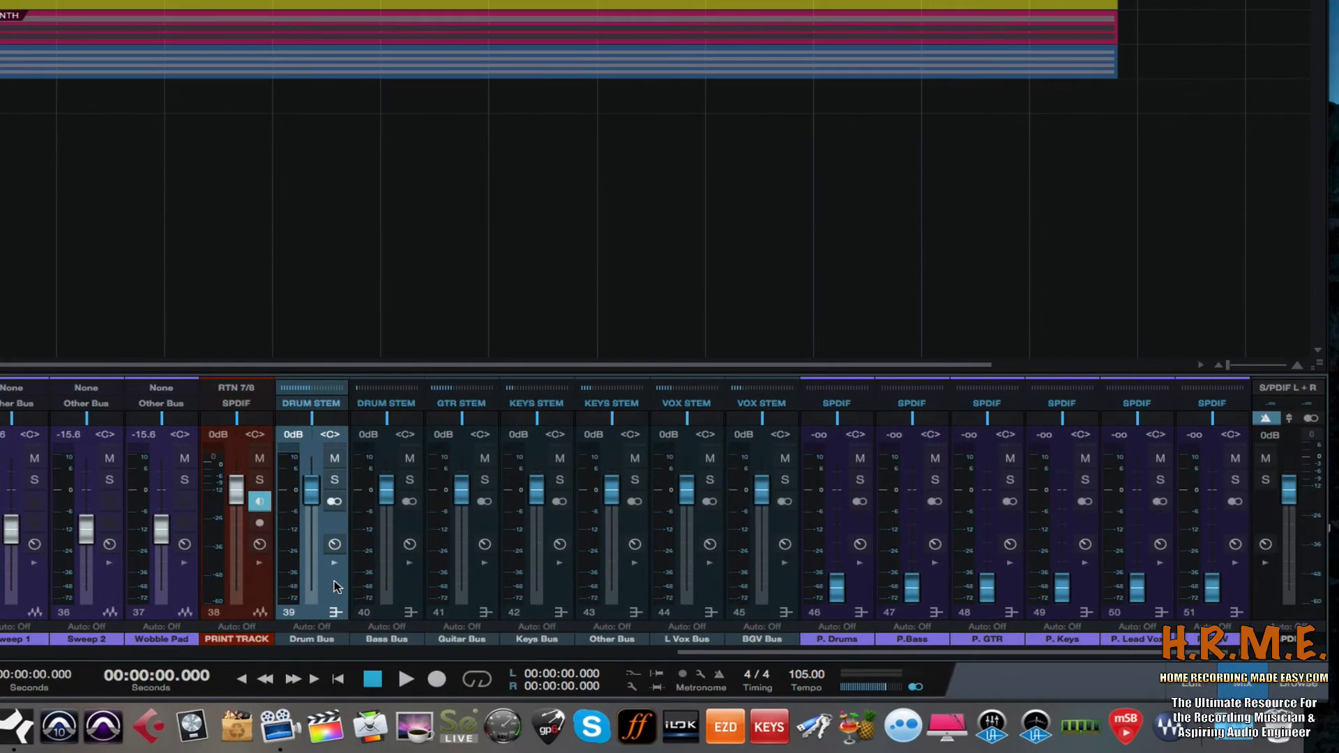
left_click(788, 594, "shift")
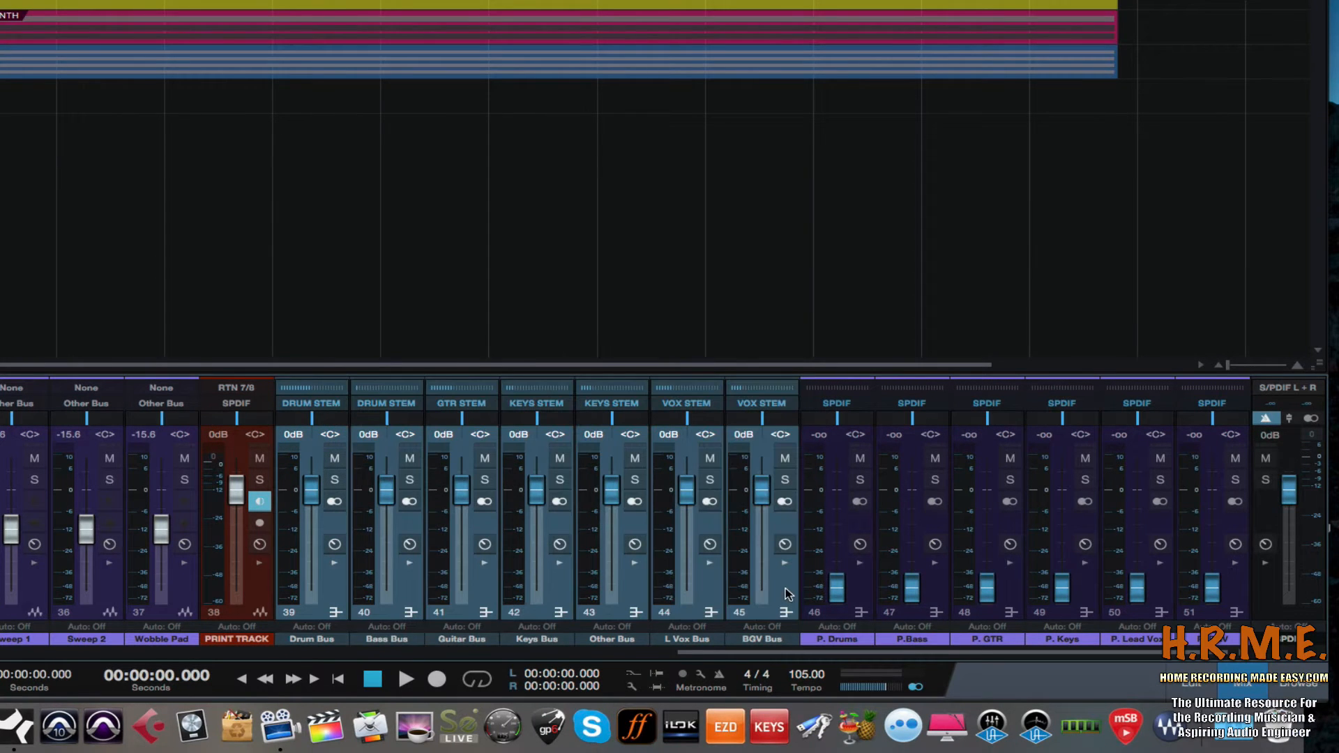
Step: Go through the mixer buses one by one, selecting Drum, Bass, Guitar, Keys, Other, L Vox and BGV Bus
left_click(332, 573)
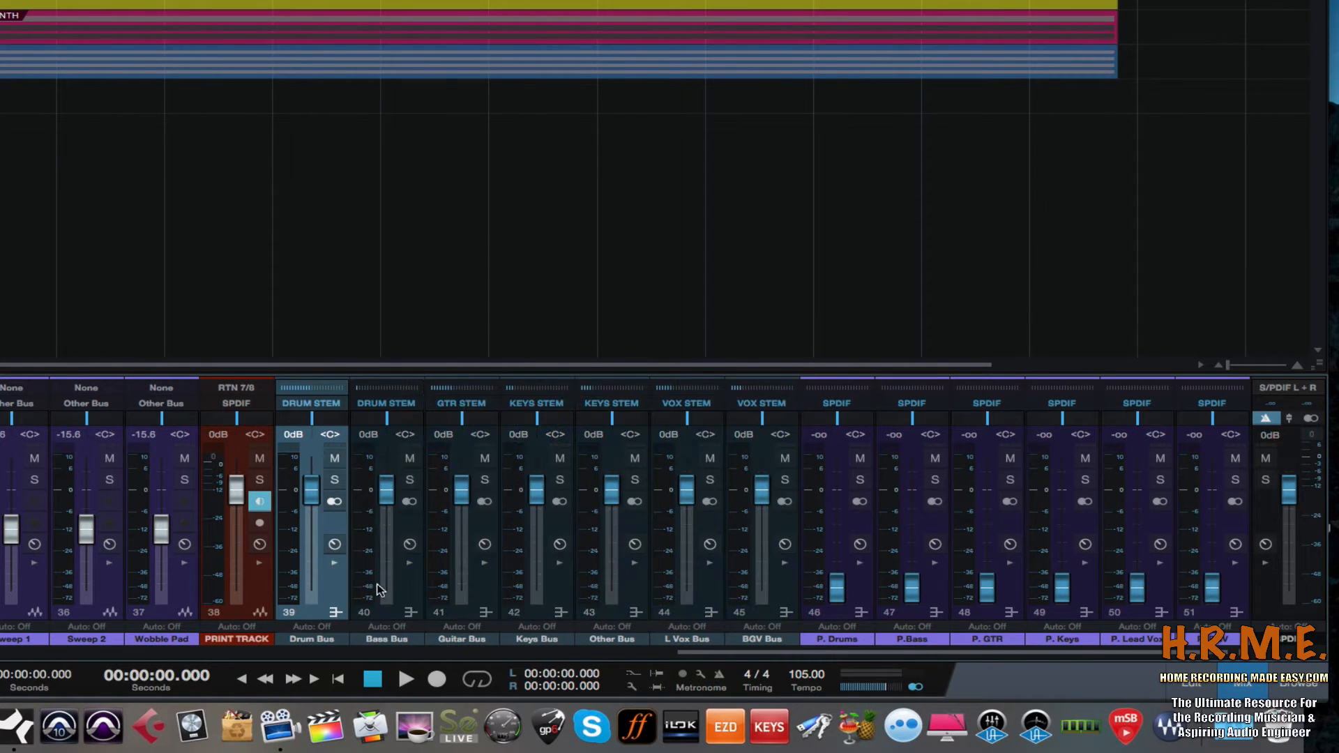
left_click(403, 588)
left_click(476, 590)
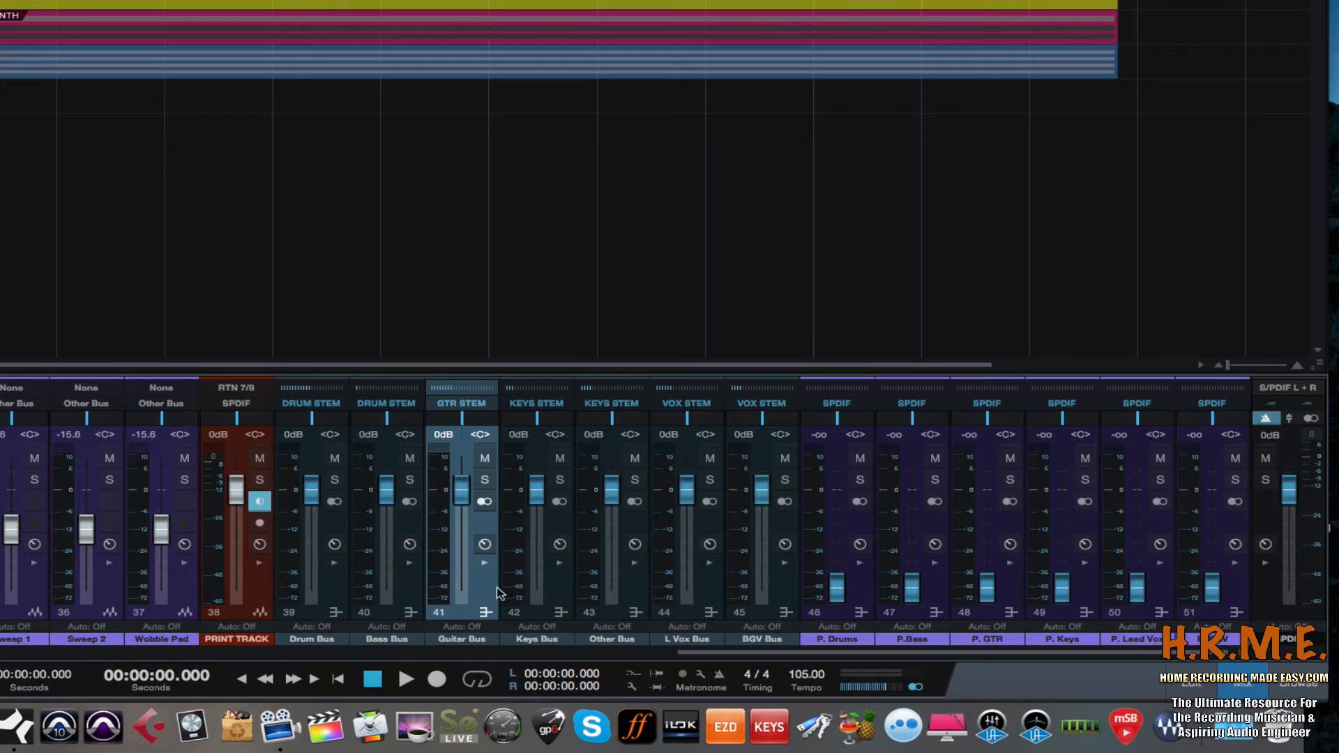
left_click(565, 592)
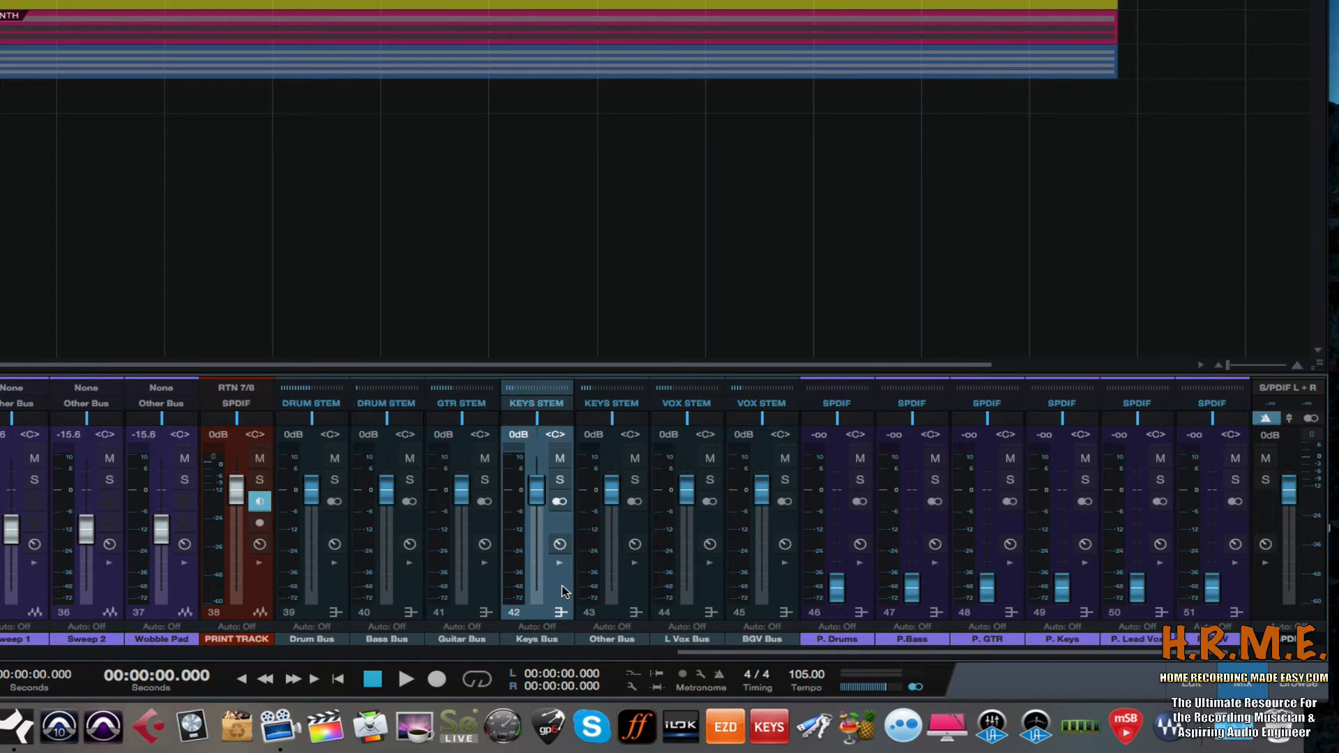
left_click(642, 585)
left_click(706, 585)
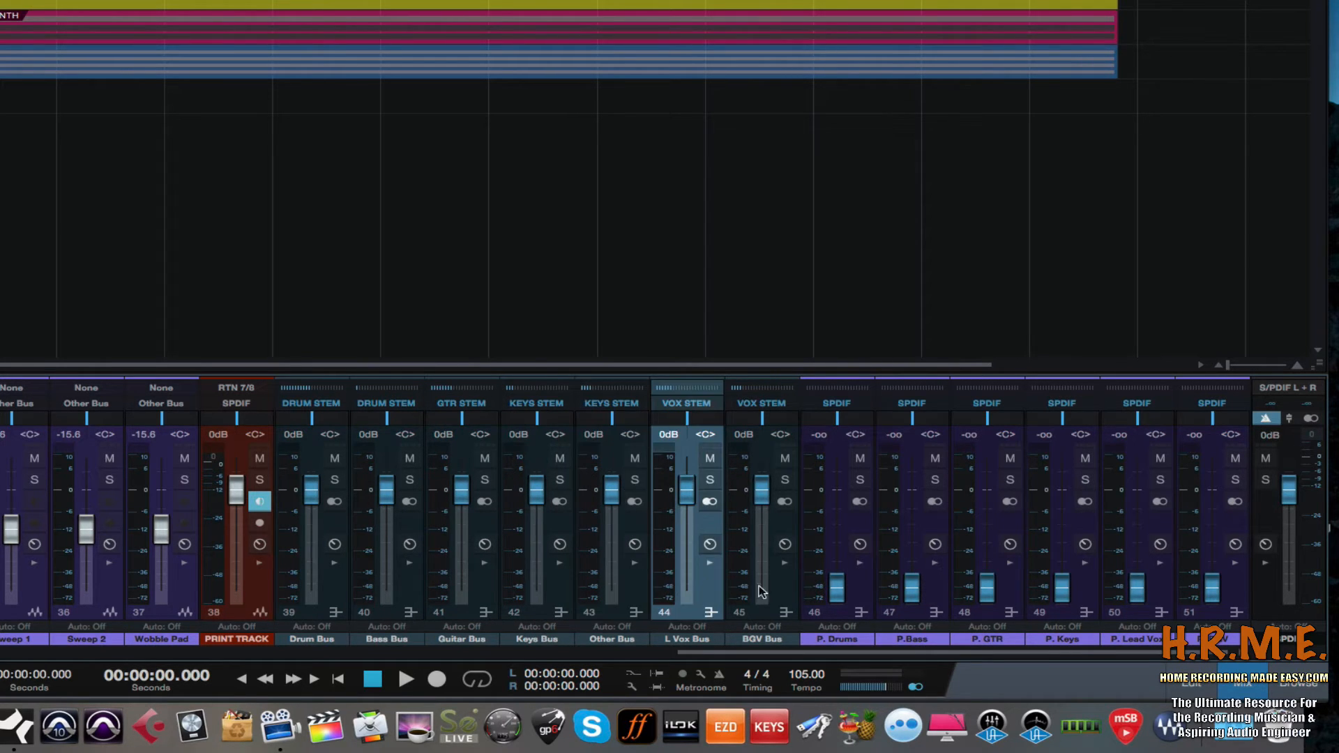
left_click(784, 587)
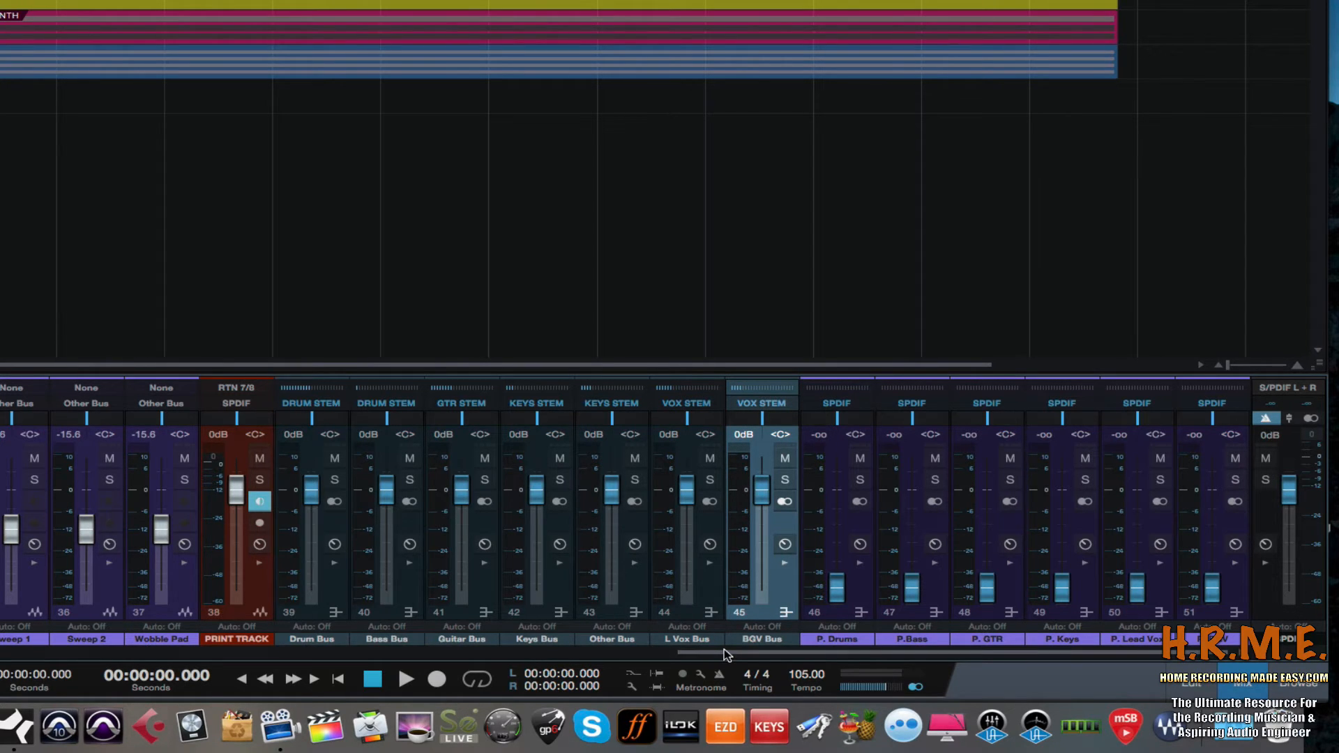
Step: Select the parallel channels from P. Drums to P. BGV together, and pick out P. Drums alone
left_click(864, 594)
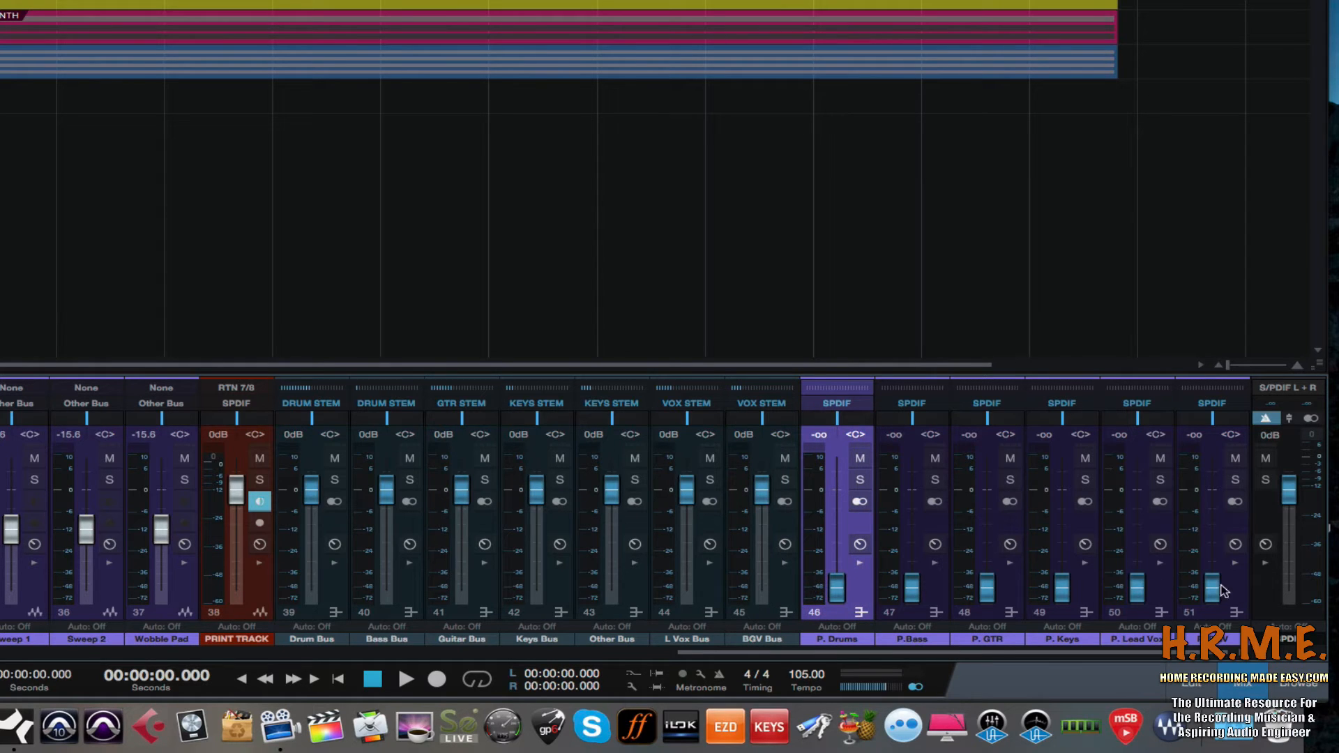
left_click(1247, 595, "shift")
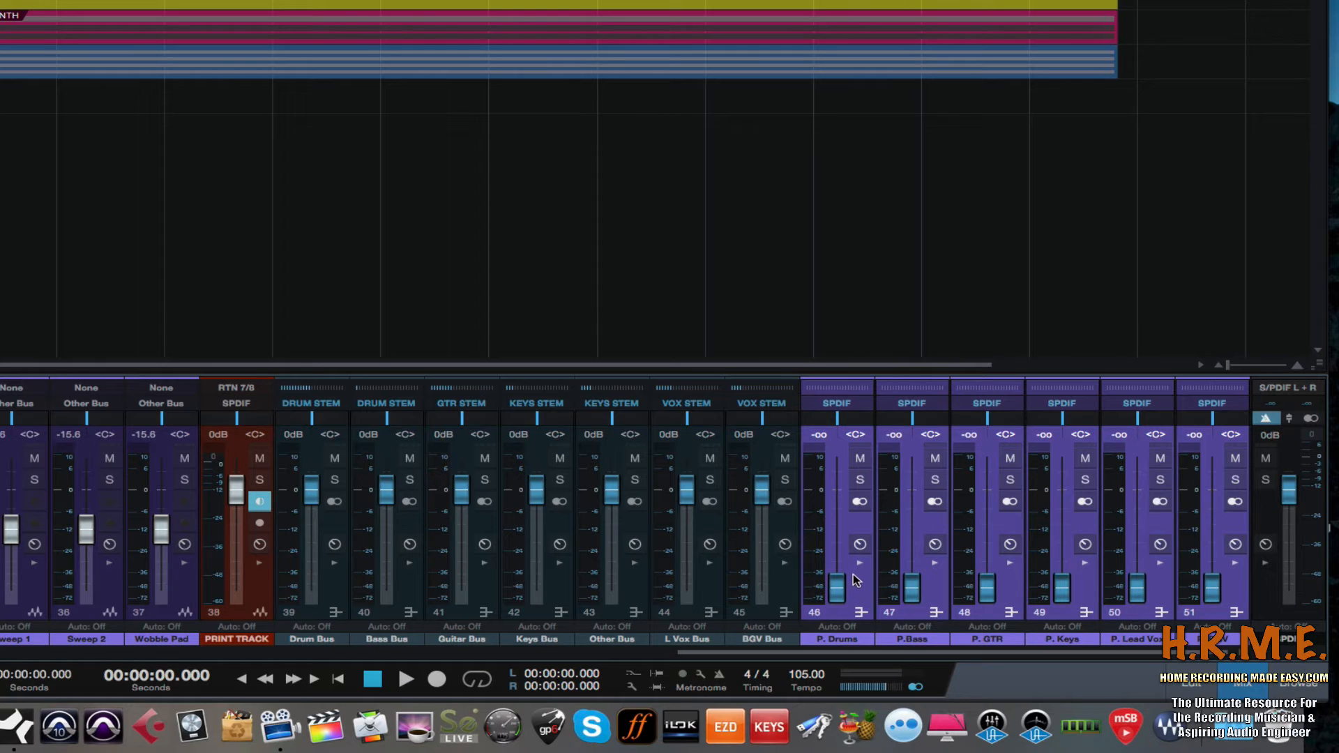
left_click(852, 500)
Step: Route the P. Drums and P.Bass channel outputs to DRUM STEM and the P. GTR output to GTR STEM
left_click(838, 419)
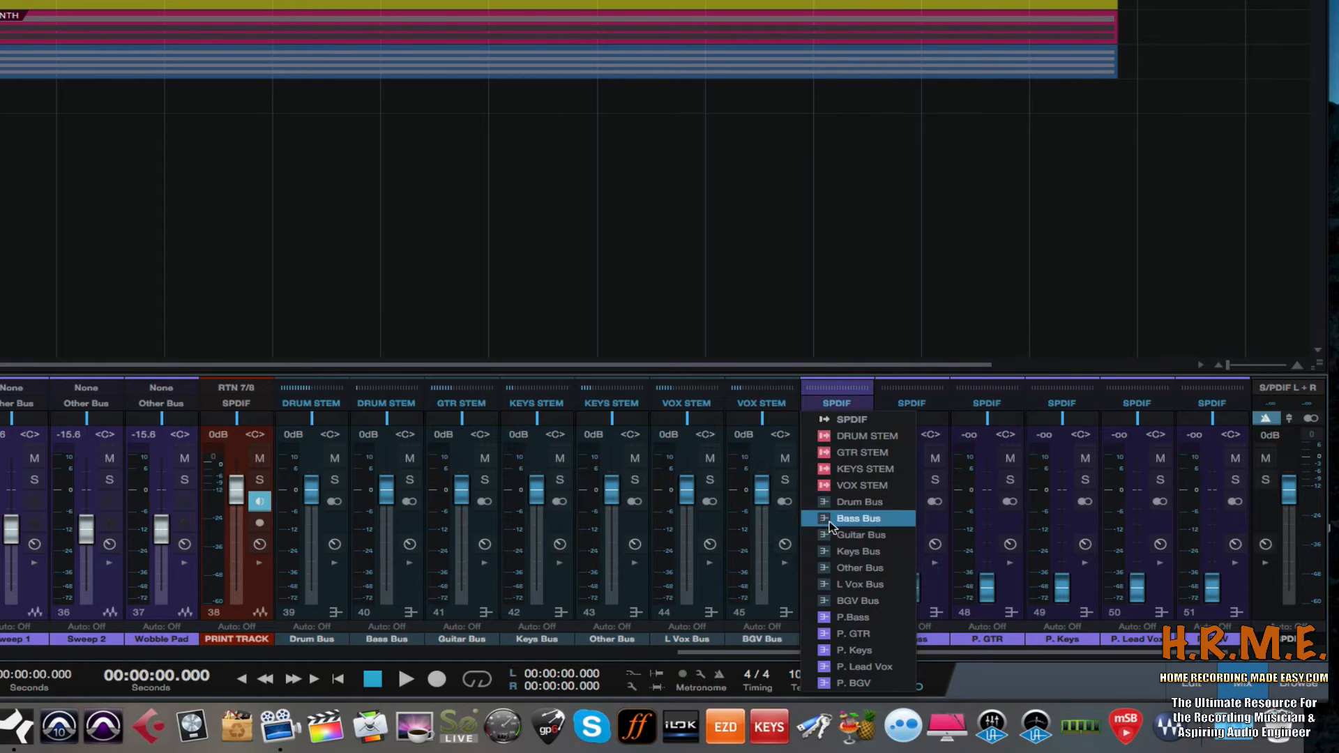
left_click(846, 437)
left_click(905, 405)
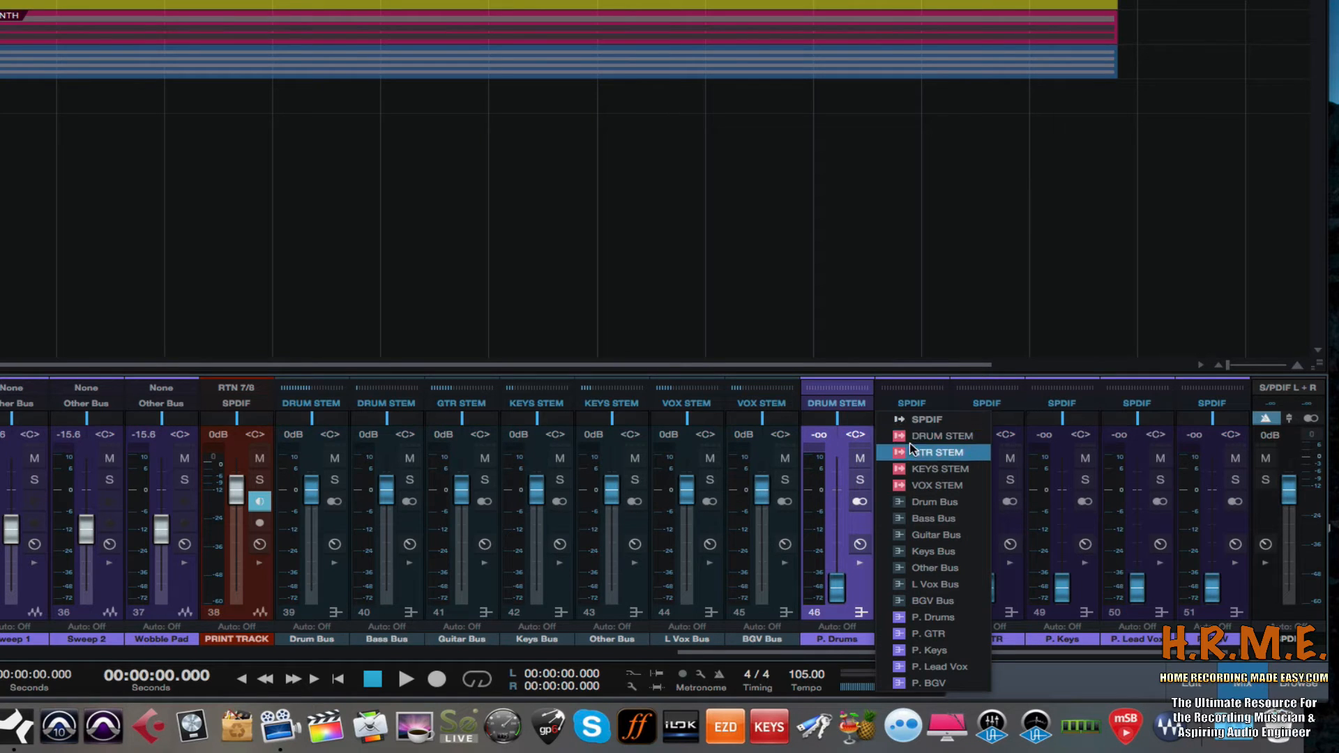
left_click(909, 438)
left_click(980, 406)
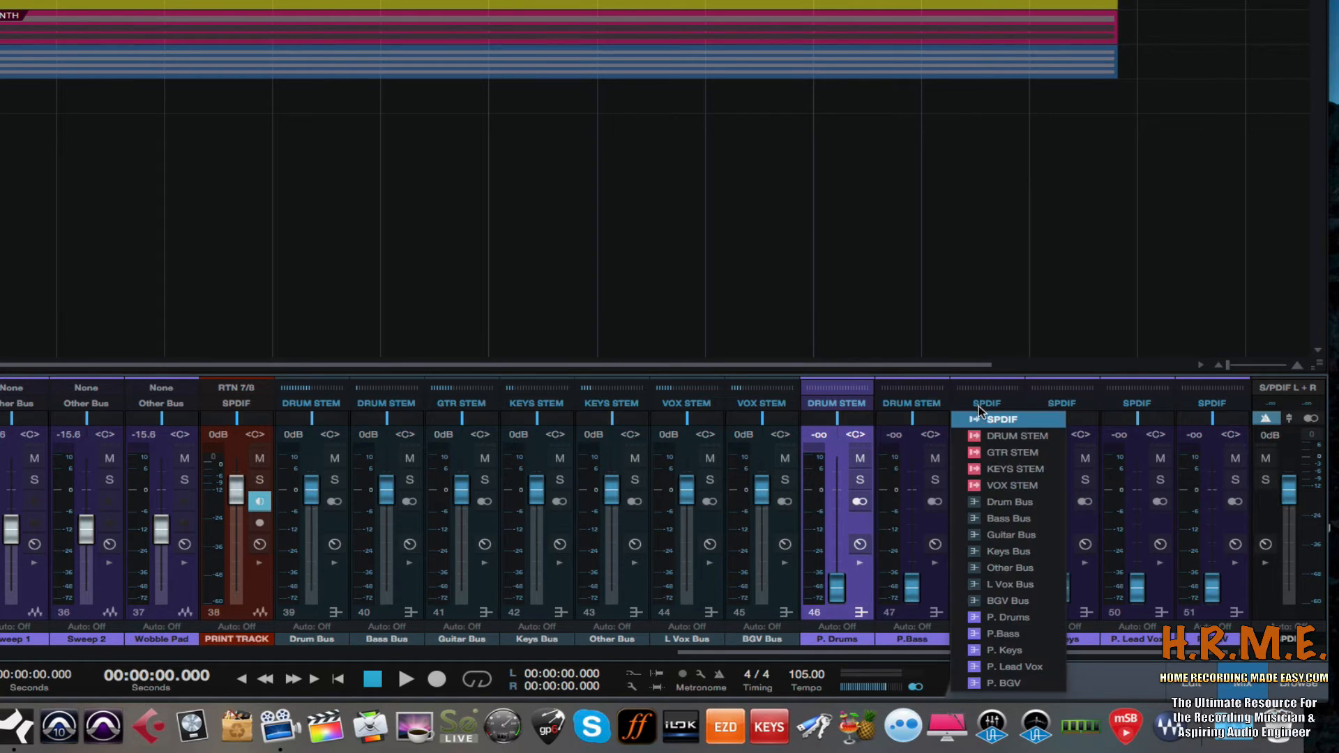
left_click(986, 459)
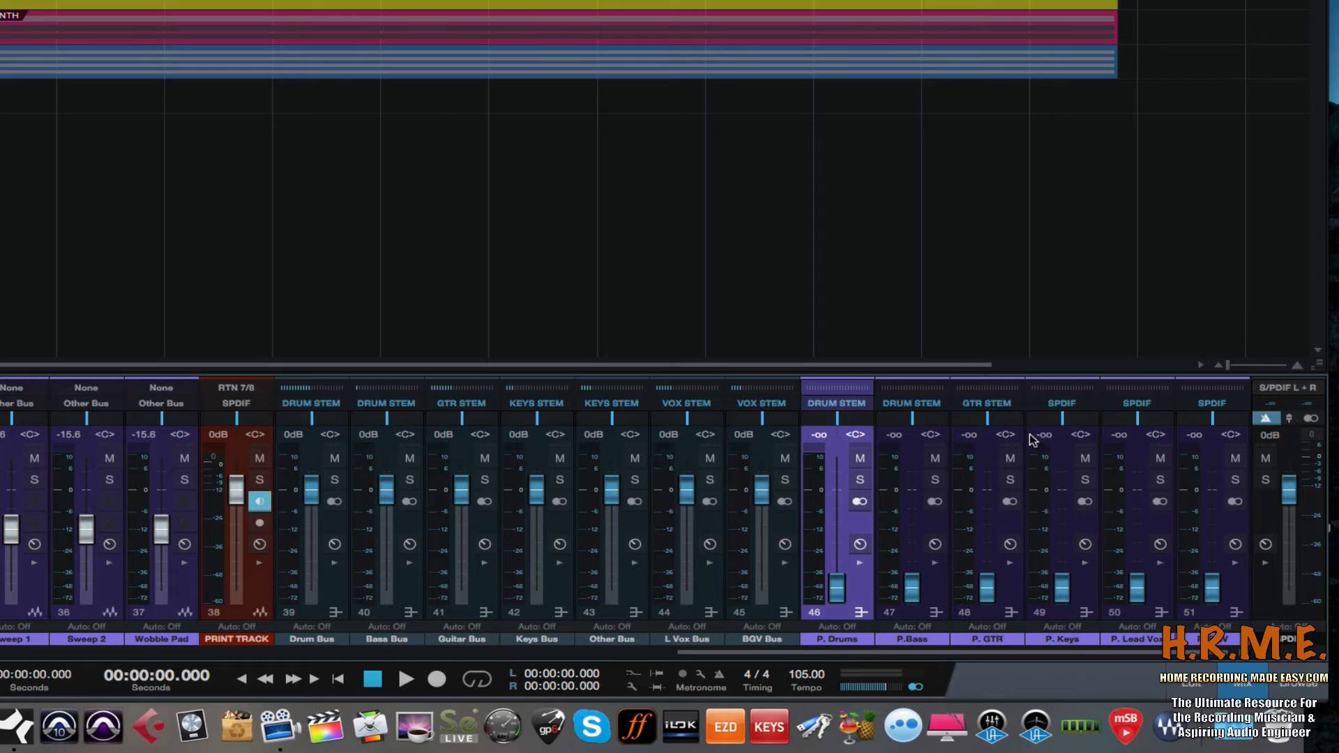
Step: Route the P. Keys output to GTR STEM and the P. Lead Vox and P. BGV outputs to VOX STEM, and save the song
left_click(1063, 405)
left_click(1068, 451)
left_click(1130, 408)
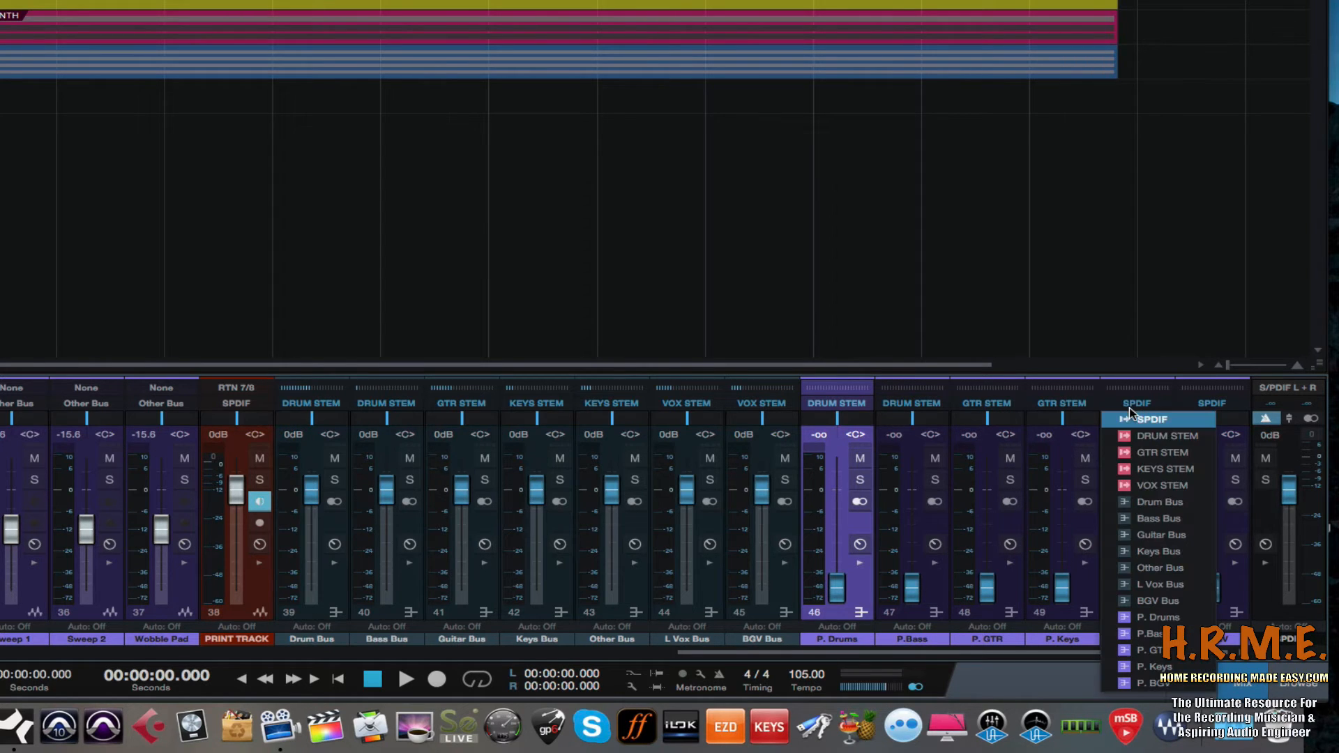
left_click(1144, 488)
left_click(1214, 405)
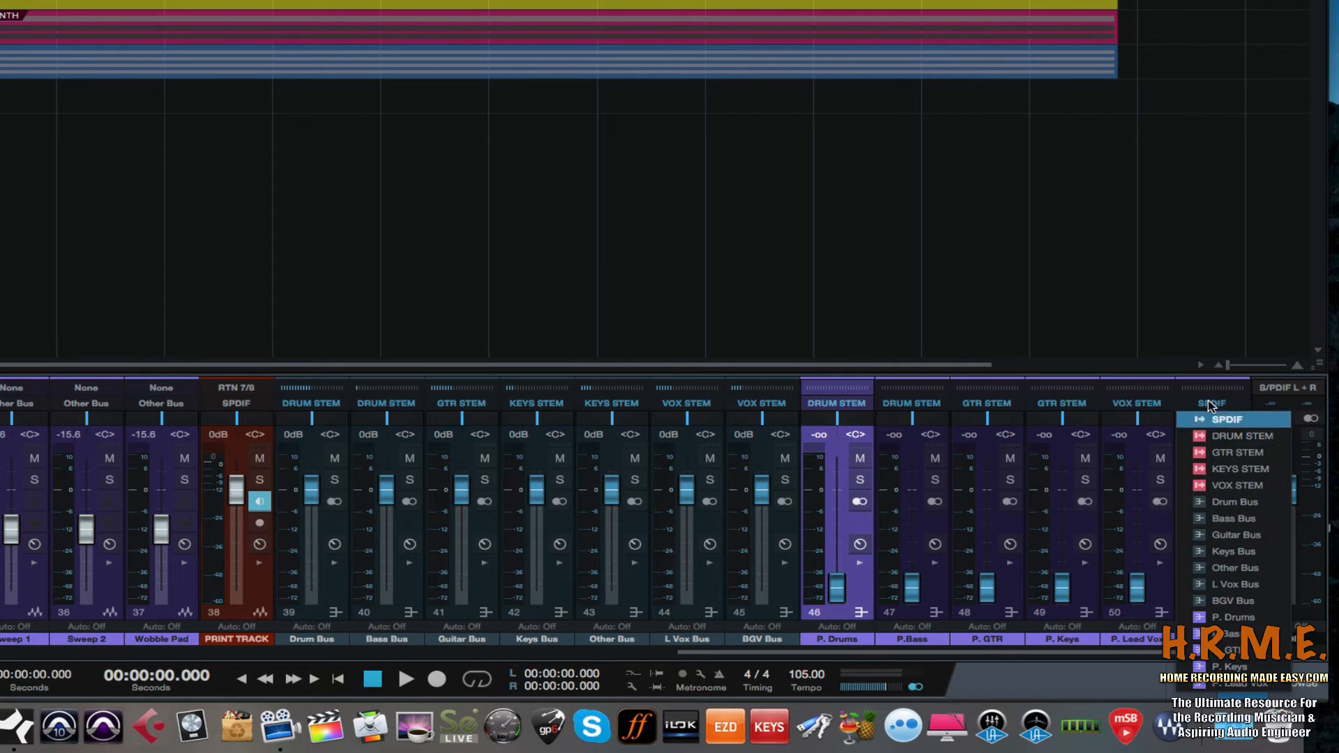
left_click(1209, 487)
key("super+s")
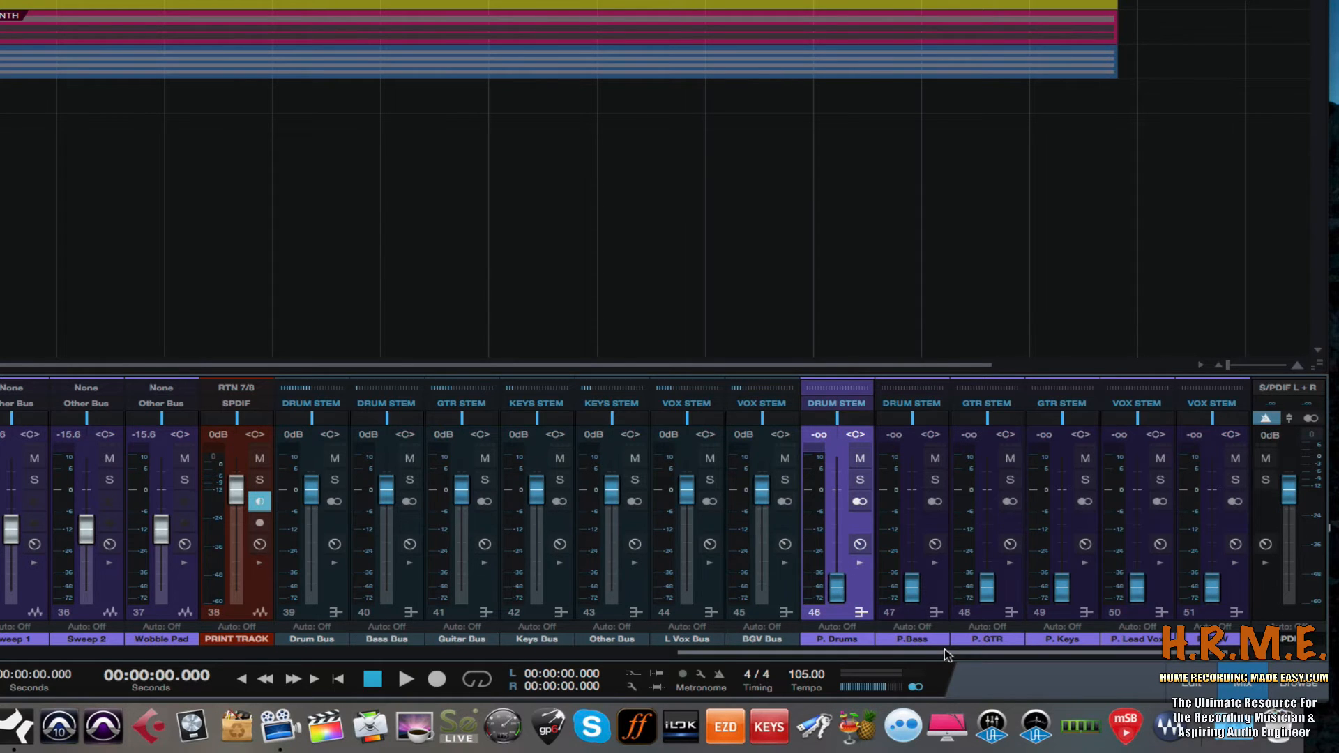
Step: Pick out the Other Bus channel, and select all the buses from Drum Bus to BGV Bus together
left_click_drag(990, 652, 1174, 653)
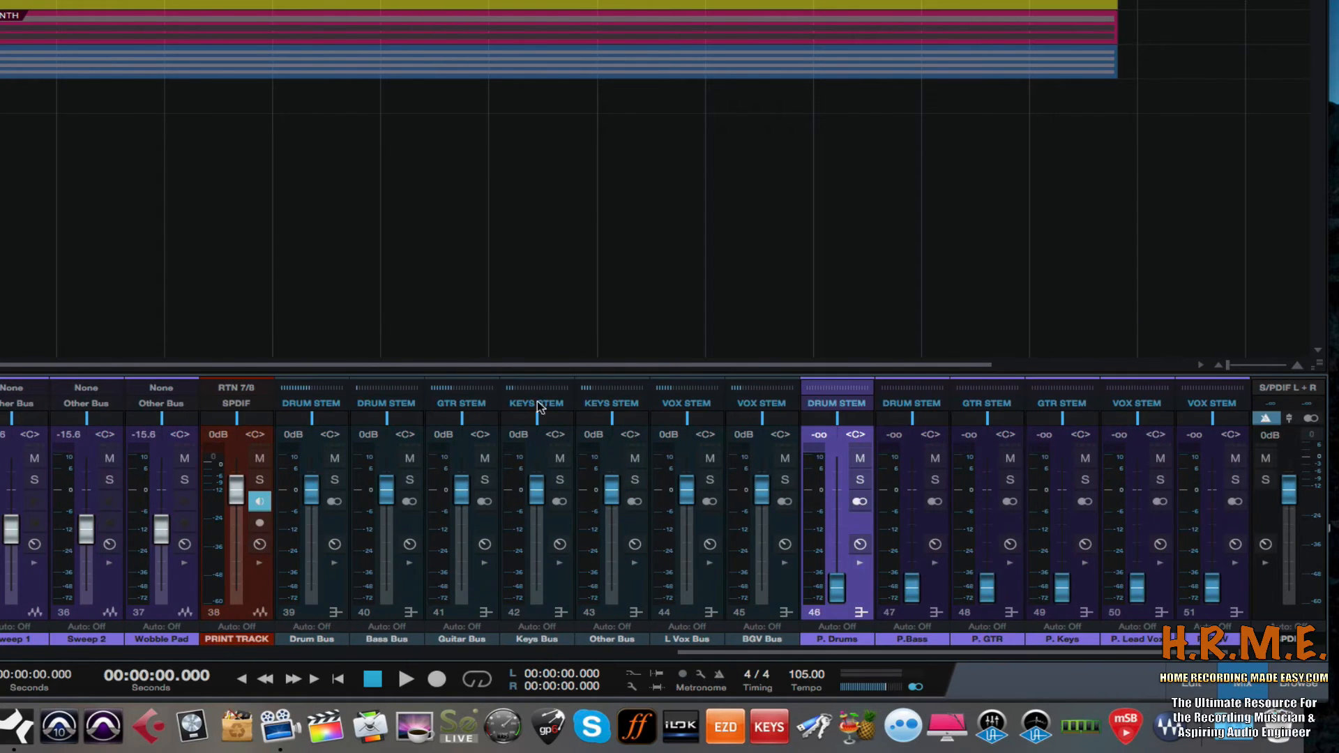
left_click(636, 605)
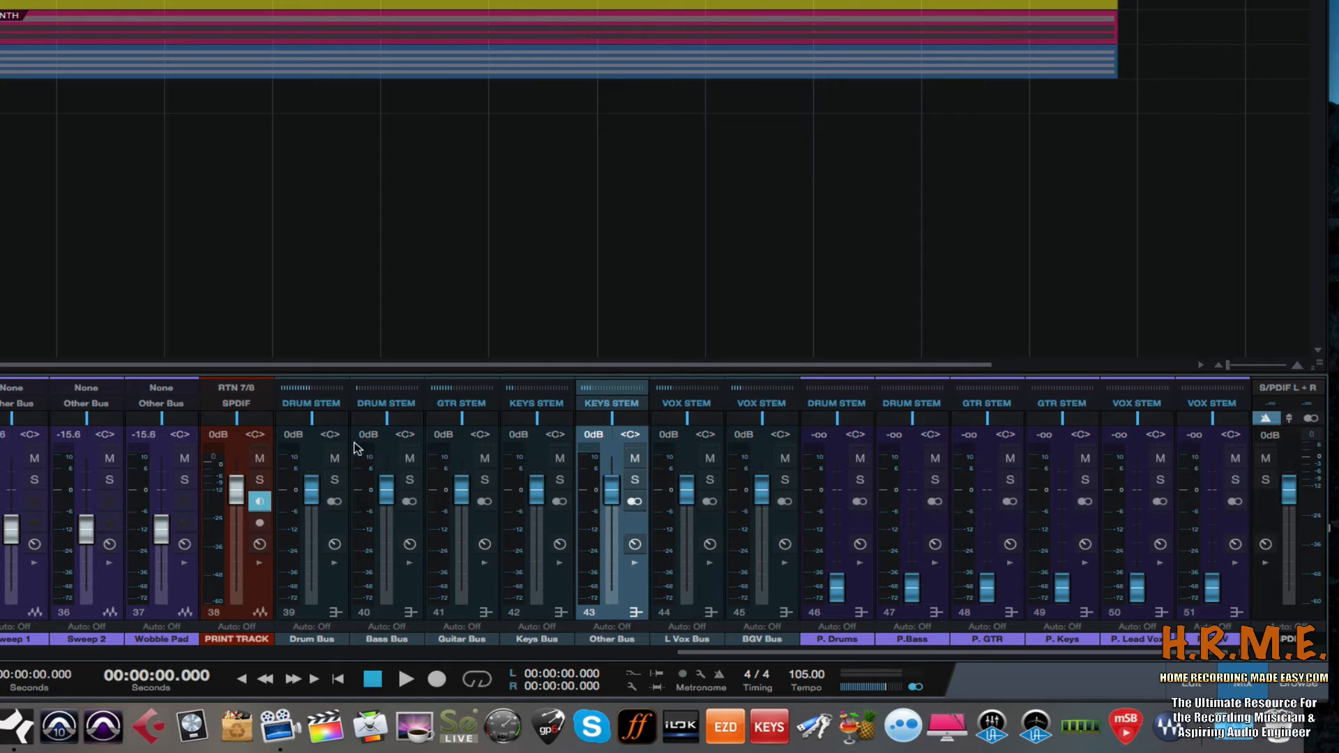
left_click(322, 589)
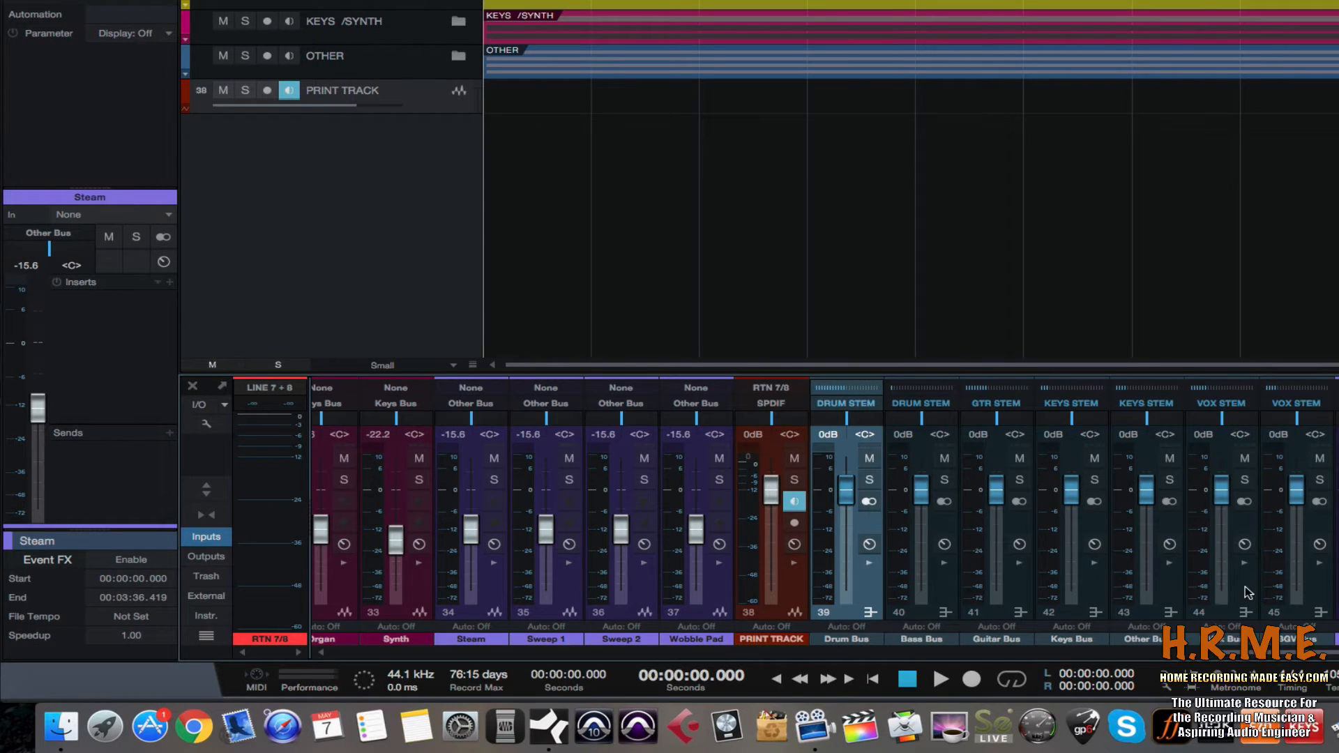
left_click(1325, 594, "shift")
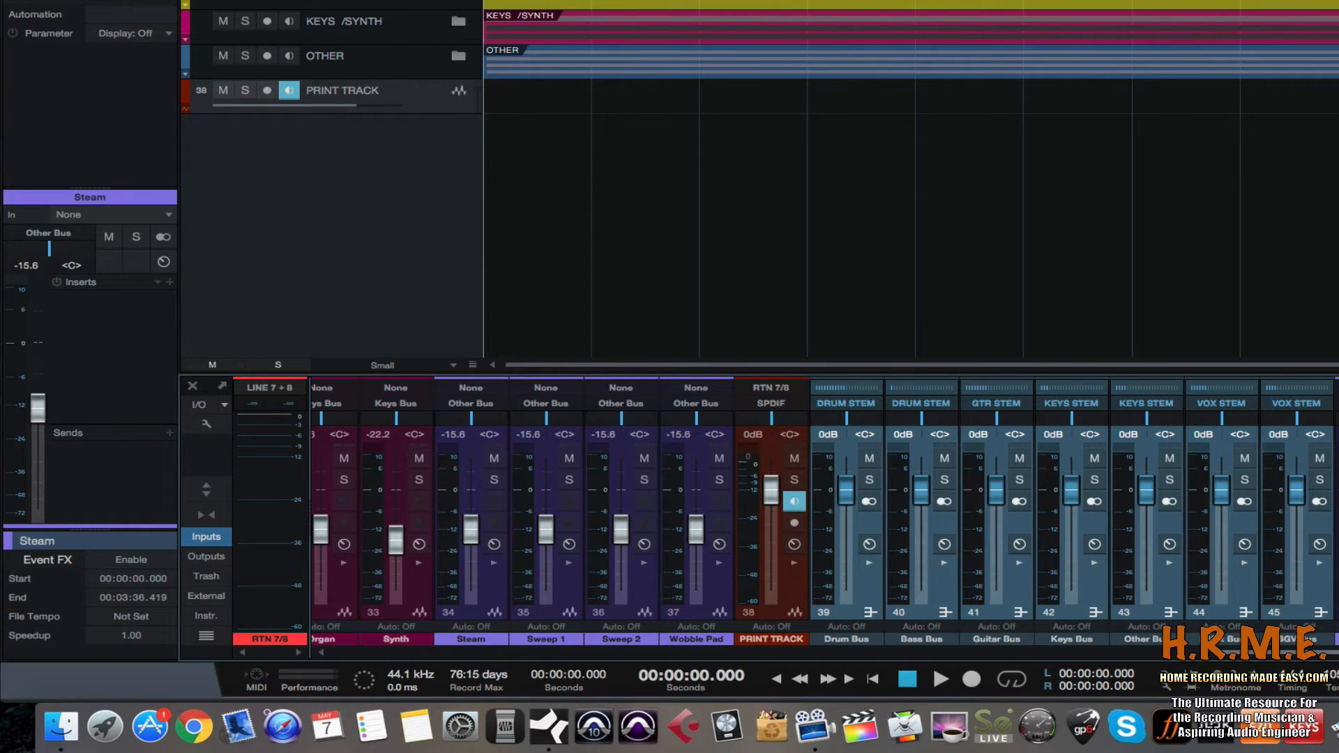
Step: Return to the first mixer channels and open the colour palette of the RTN 7/8 input channel
scroll(822, 509, "left", 1)
scroll(823, 510, "right", 1)
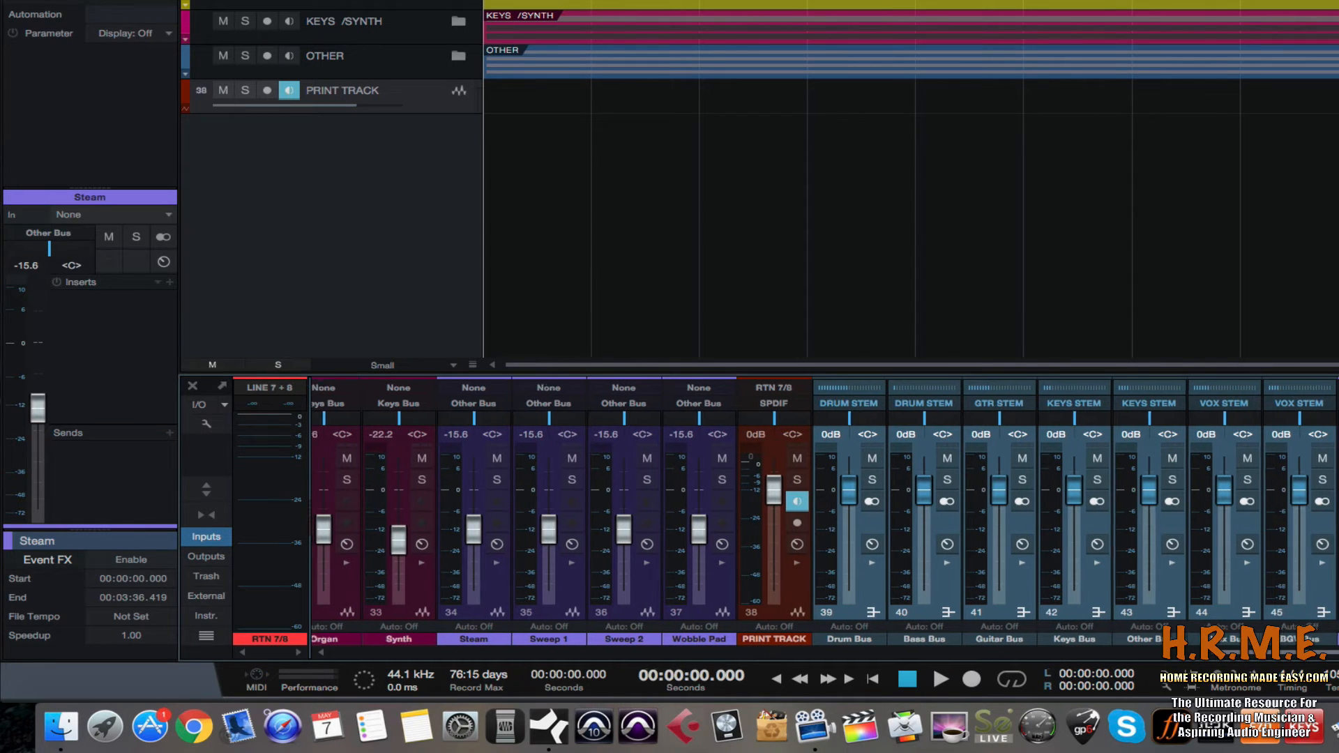
scroll(706, 629, "left", 20)
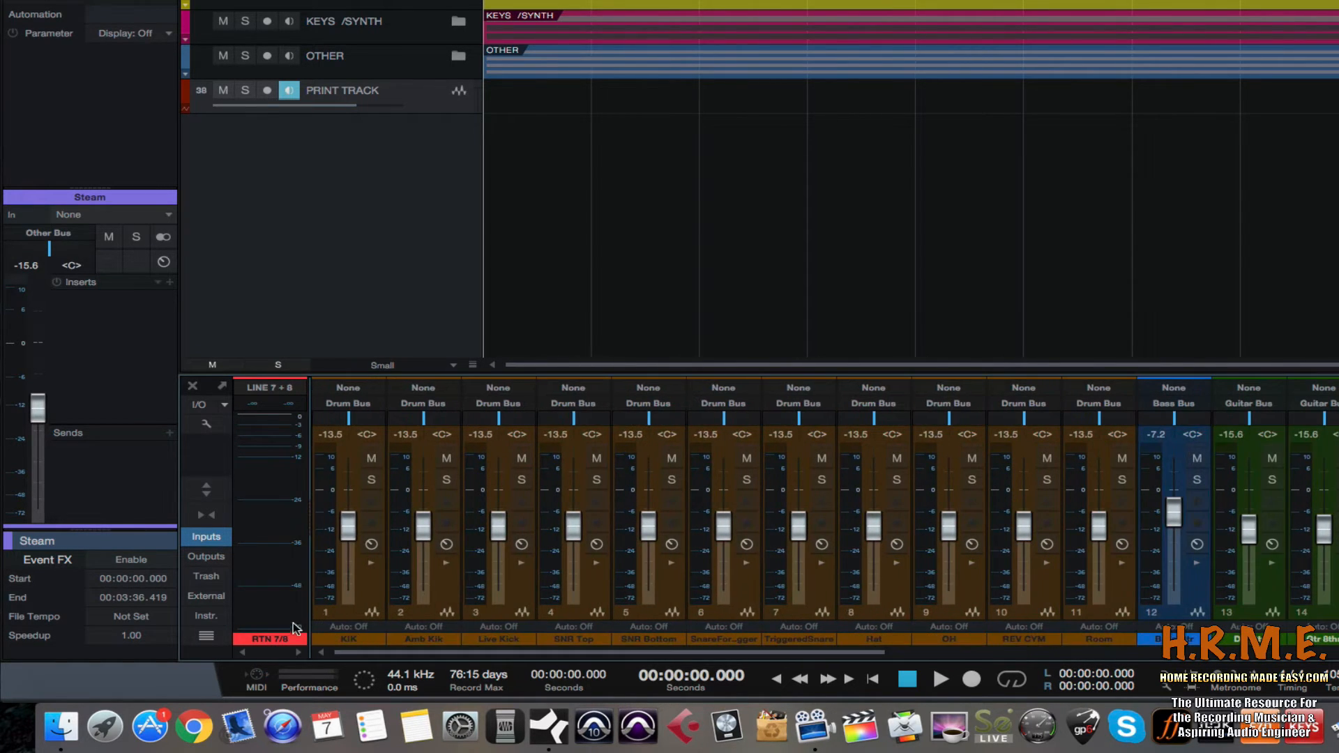
left_click(269, 639)
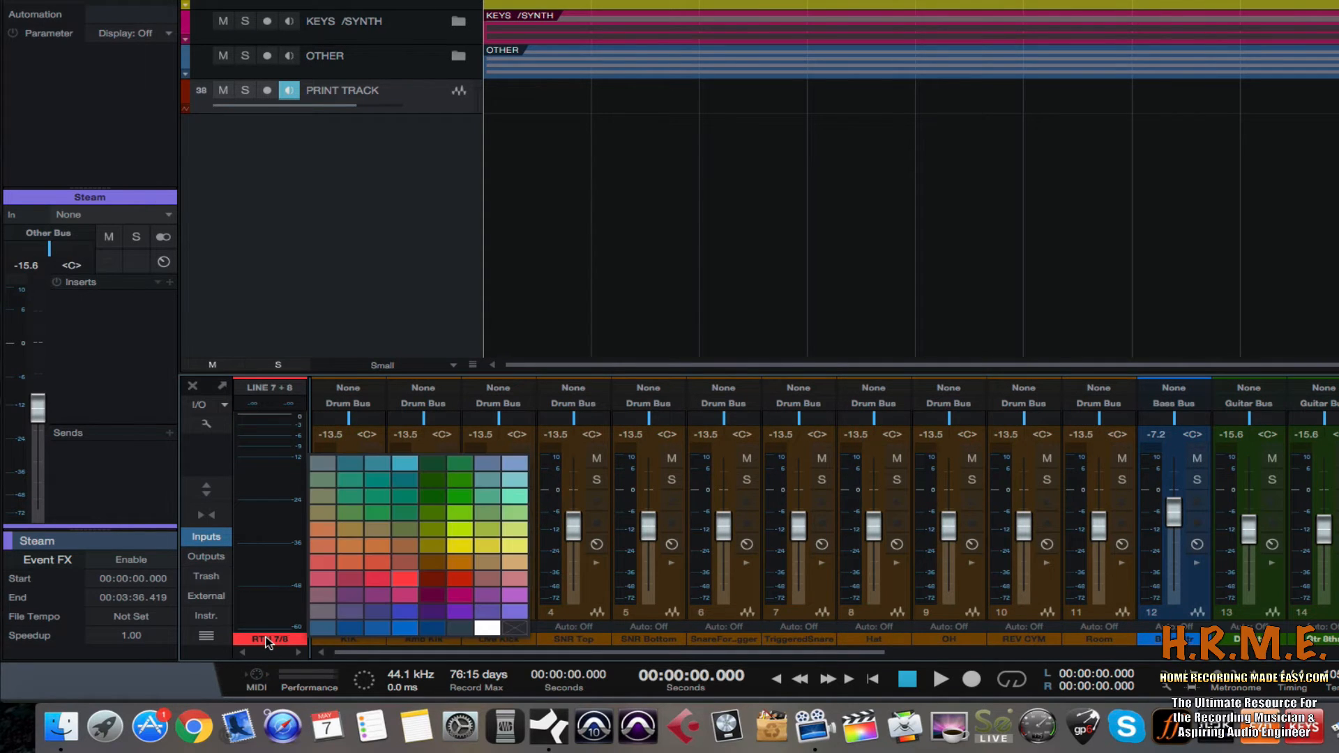
Step: Expand the mixer to show inserts and sends, select the PRINT TRACK channel, and shrink the mixer back at the drum channels
left_click(222, 490)
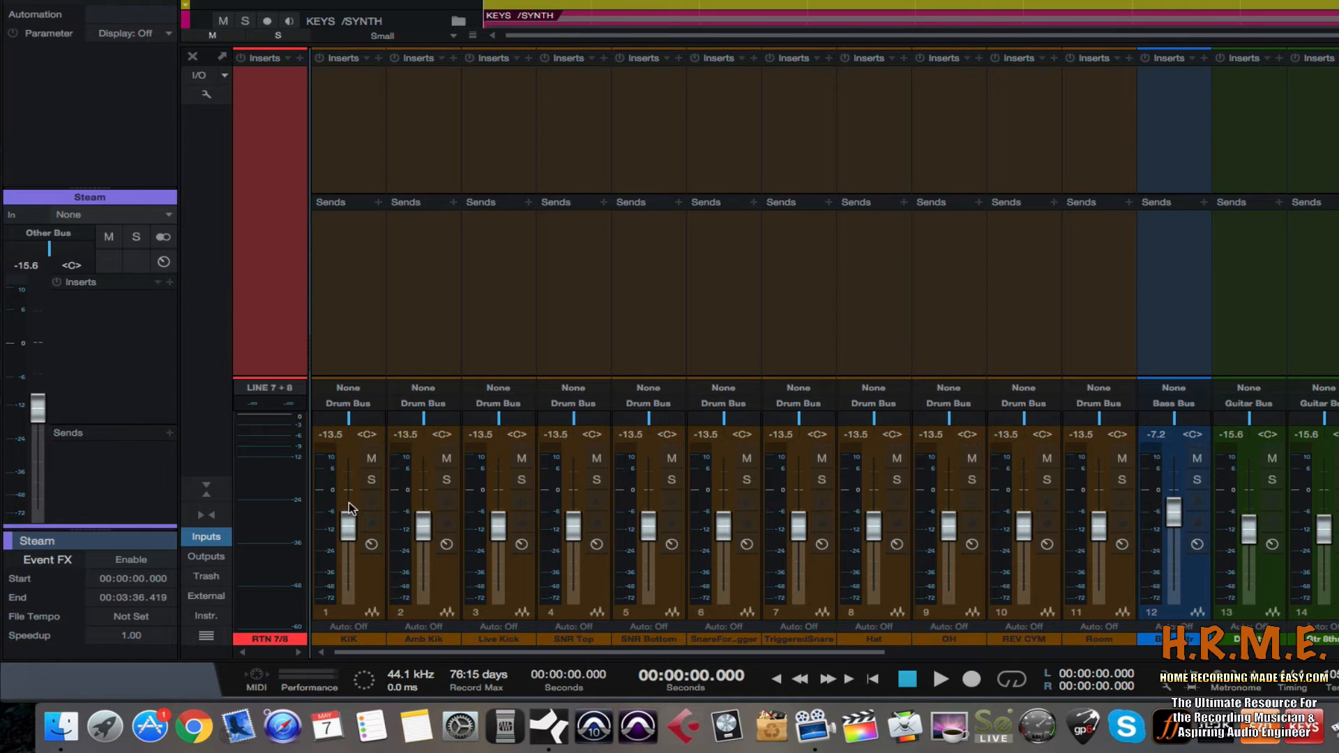
left_click_drag(431, 652, 1231, 742)
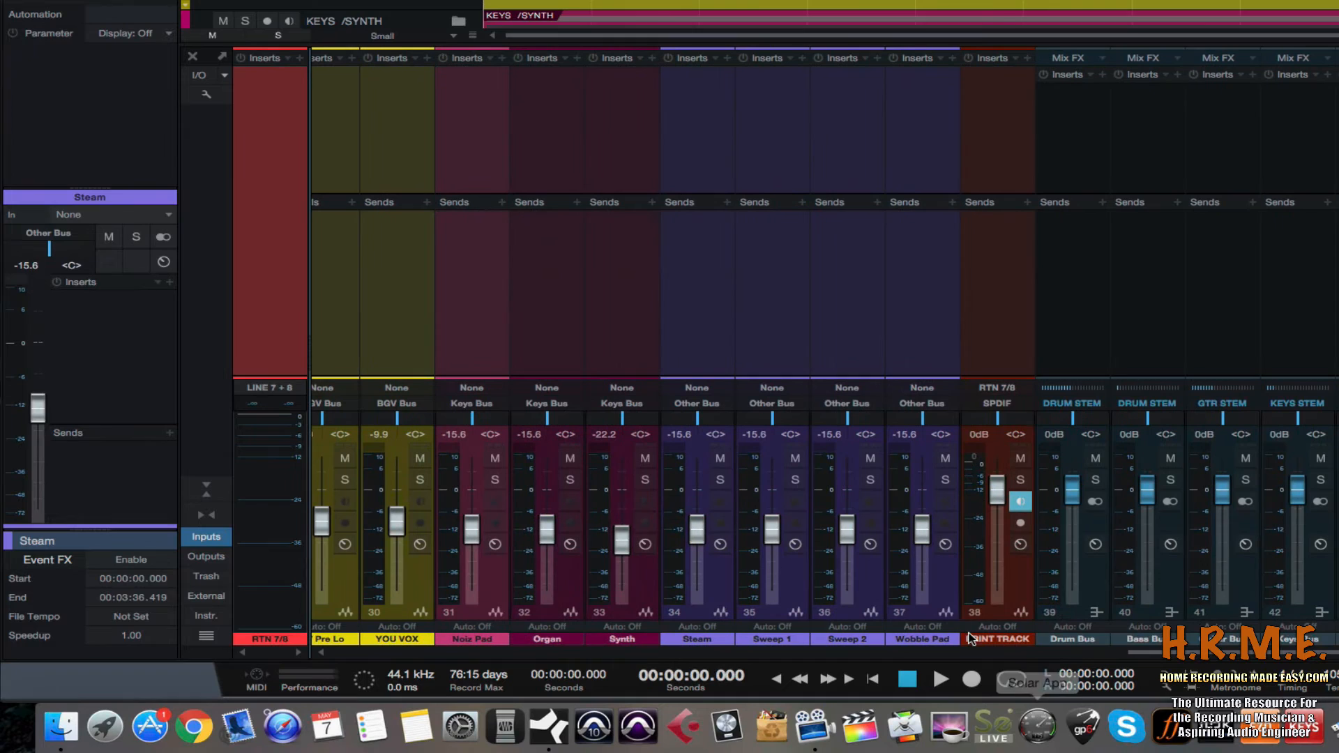
left_click(1022, 585)
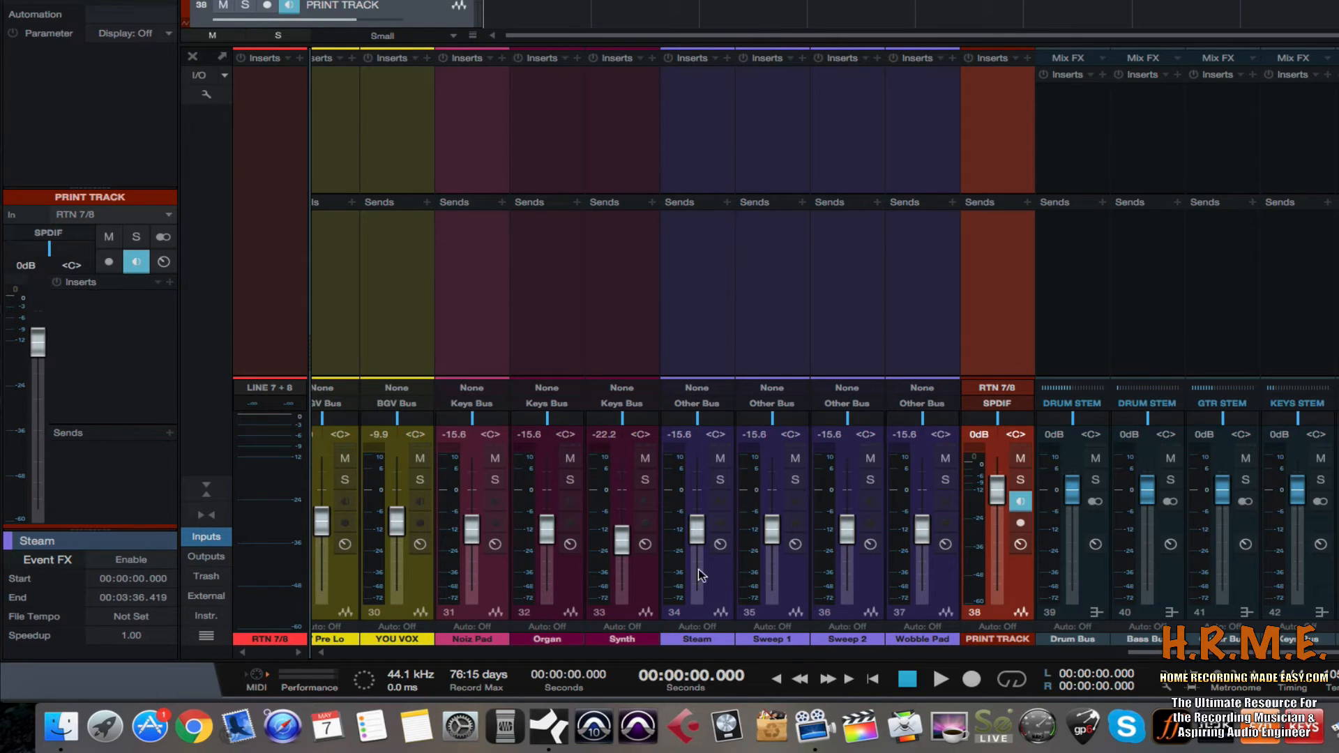
left_click_drag(1186, 654, 363, 645)
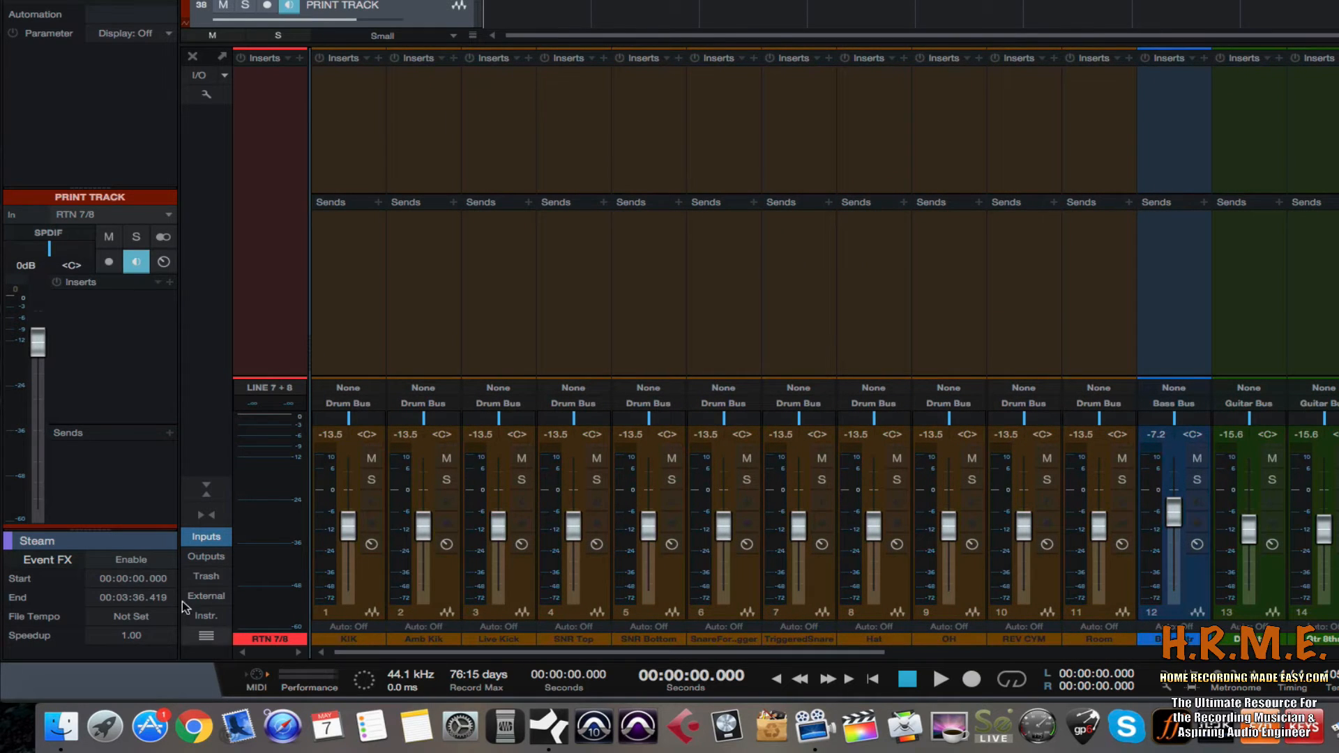
left_click(205, 491)
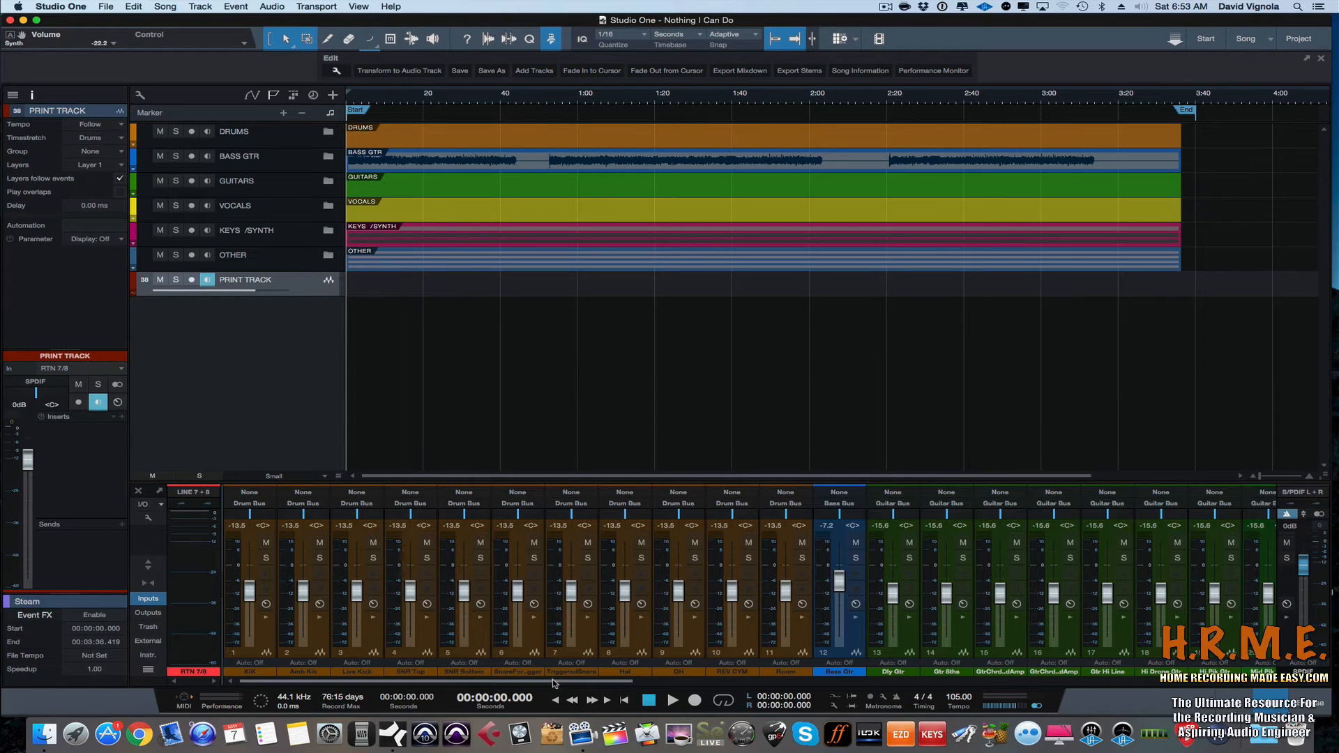
scroll(576, 682, "right", 3)
scroll(540, 673, "left", 3)
mouse_move(611, 682)
left_mouse_down()
mouse_move(941, 690)
mouse_move(588, 674)
left_mouse_up()
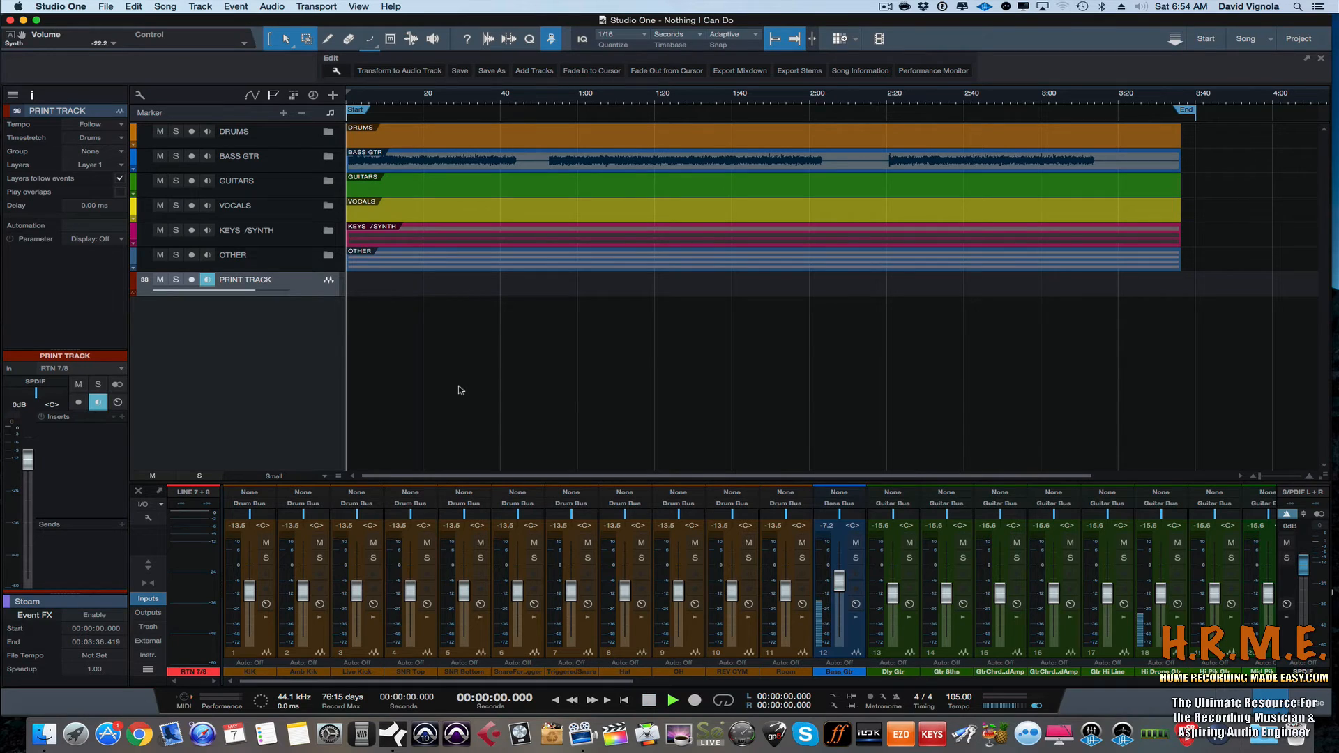
Step: Start playback and lower the LV Hook 1, LV Hook DBL and LV Hook TRPL faders together to -12.7 dB
key("space")
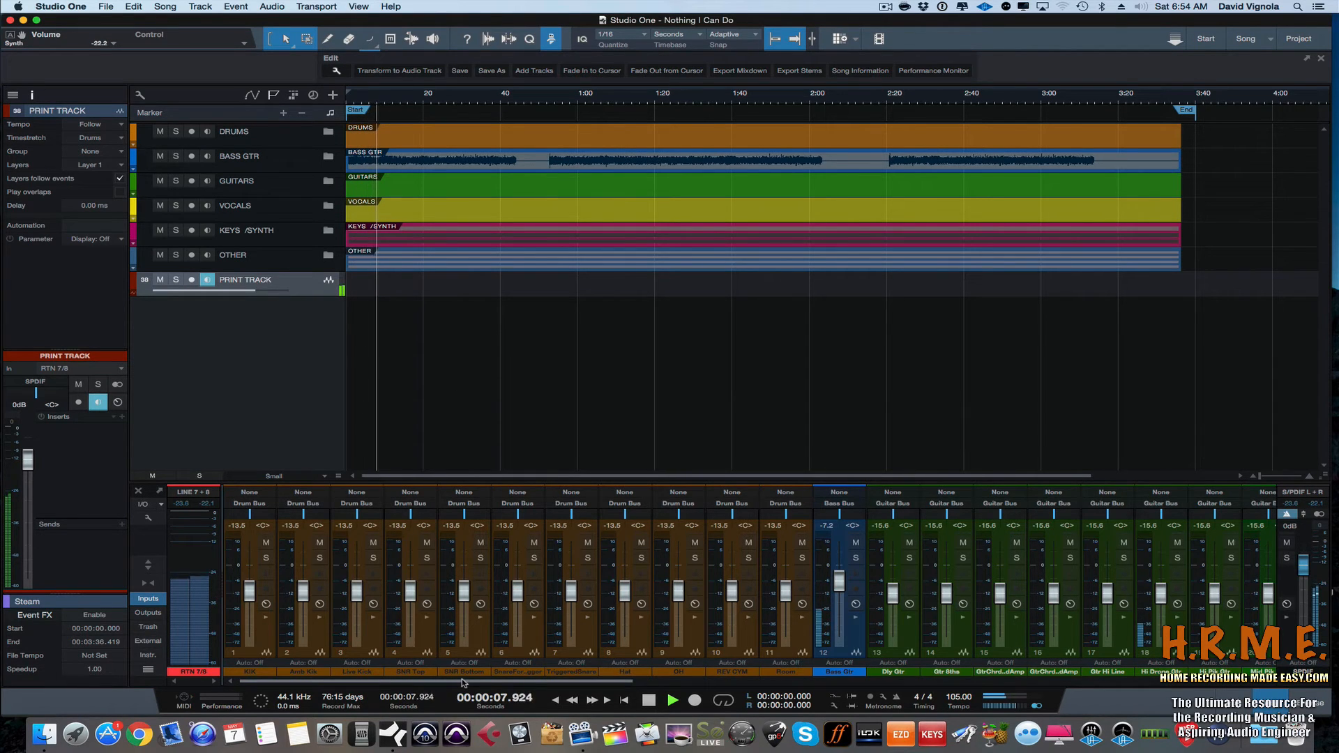
left_click_drag(484, 683, 760, 699)
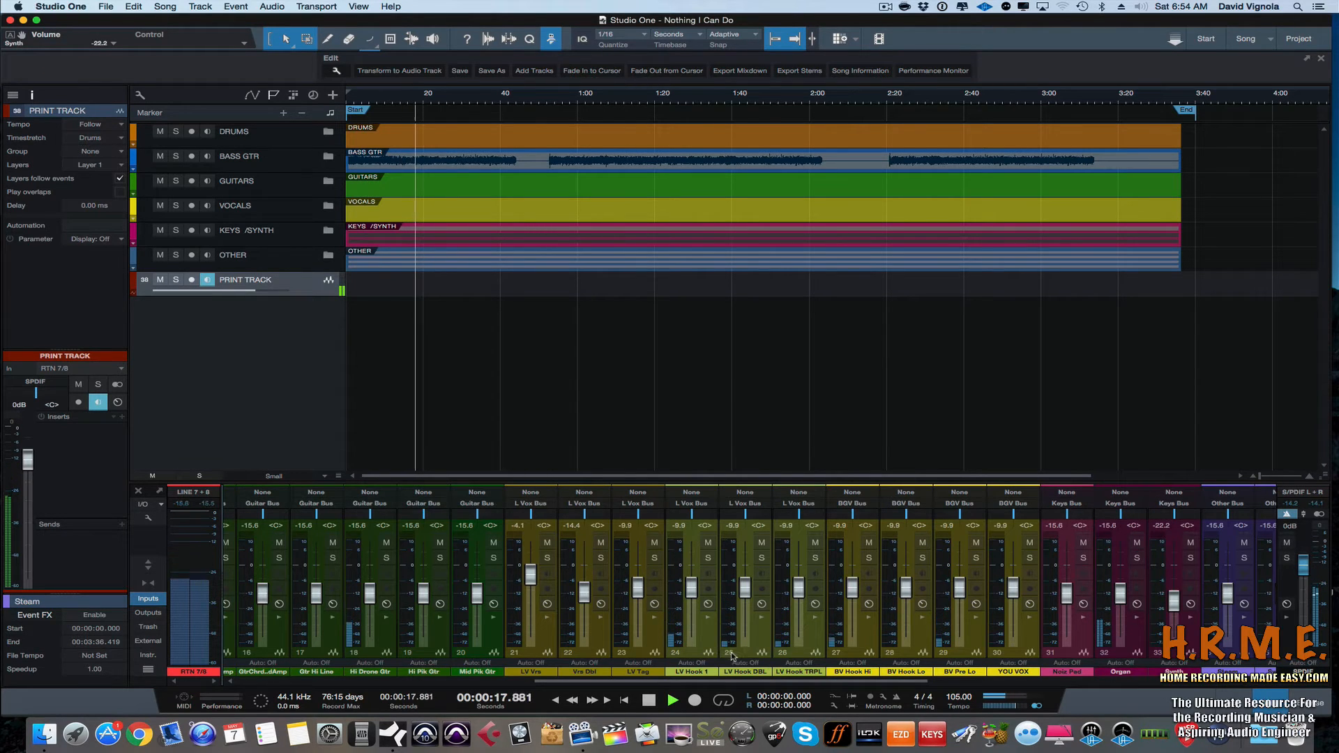
left_click(709, 635)
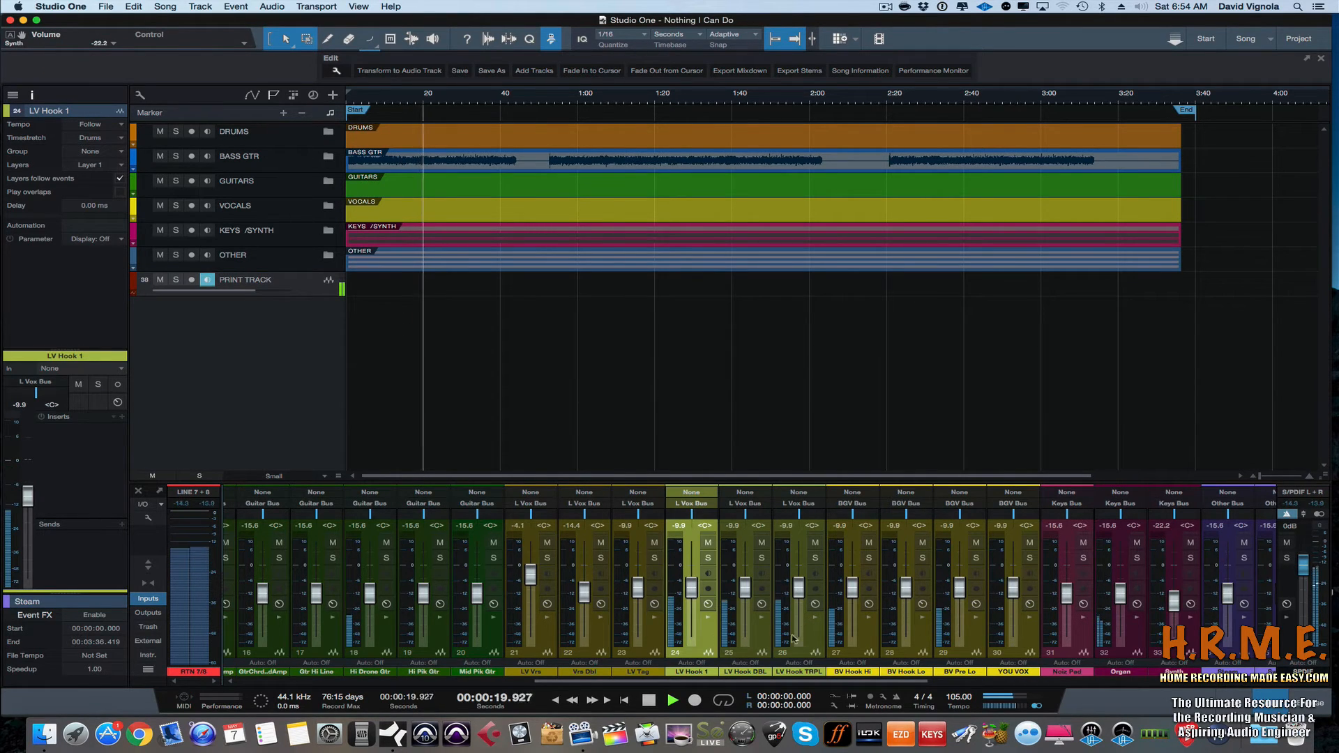
left_click(807, 593, "shift")
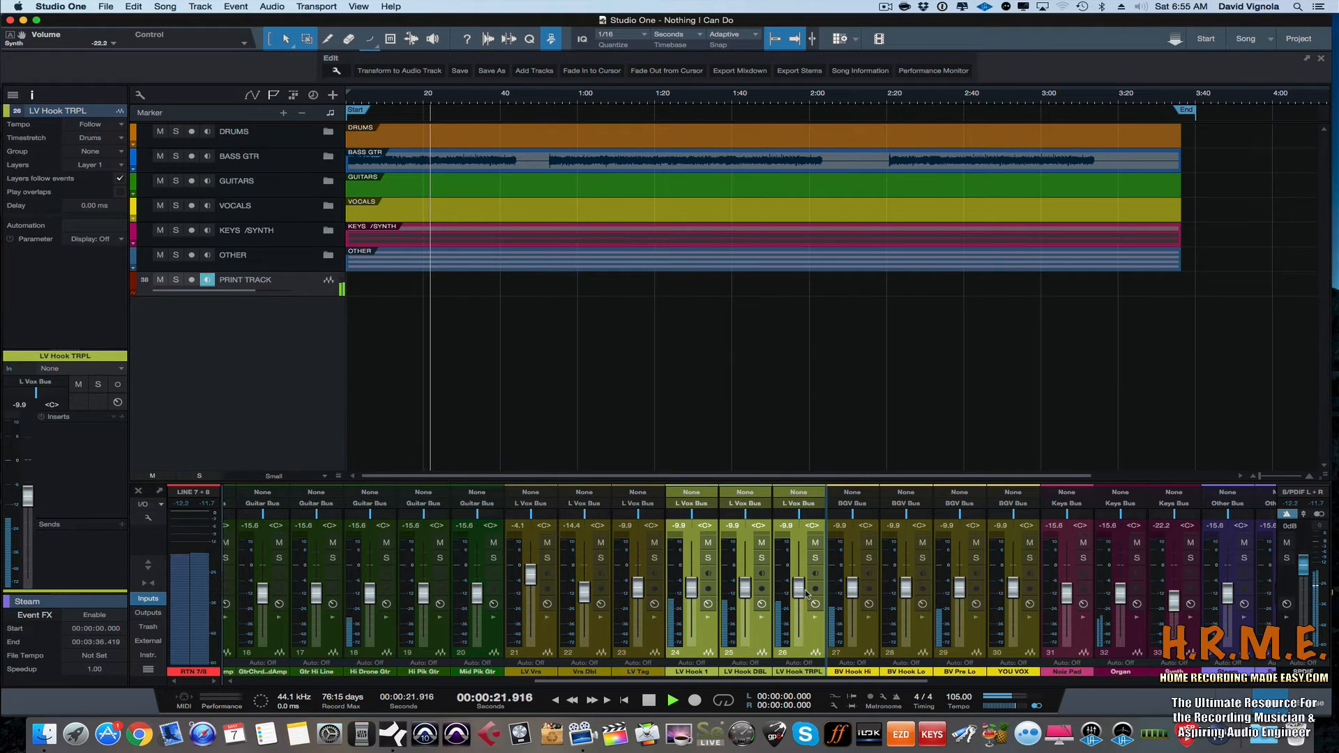
left_click_drag(807, 593, 800, 591)
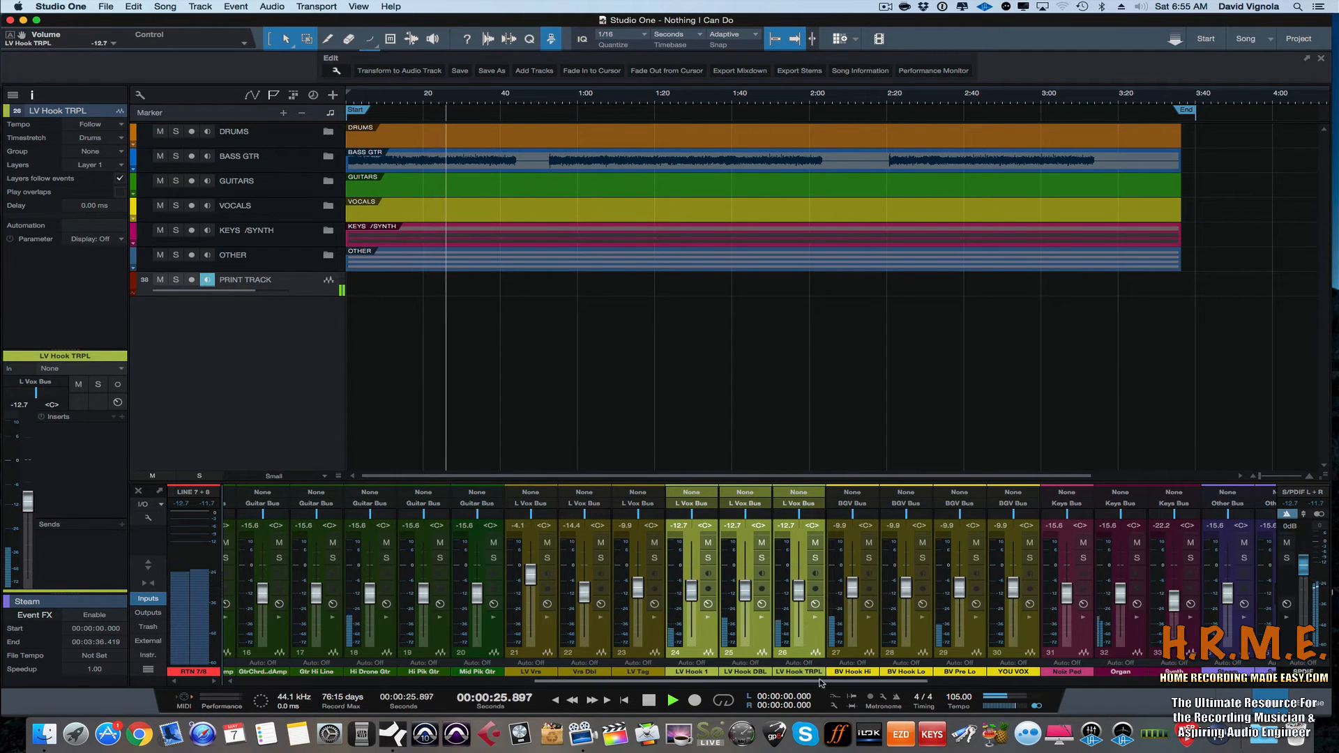
Step: Lower the Noiz Pad channel fader to -18.1 dB while the song plays
left_click_drag(821, 681, 769, 678)
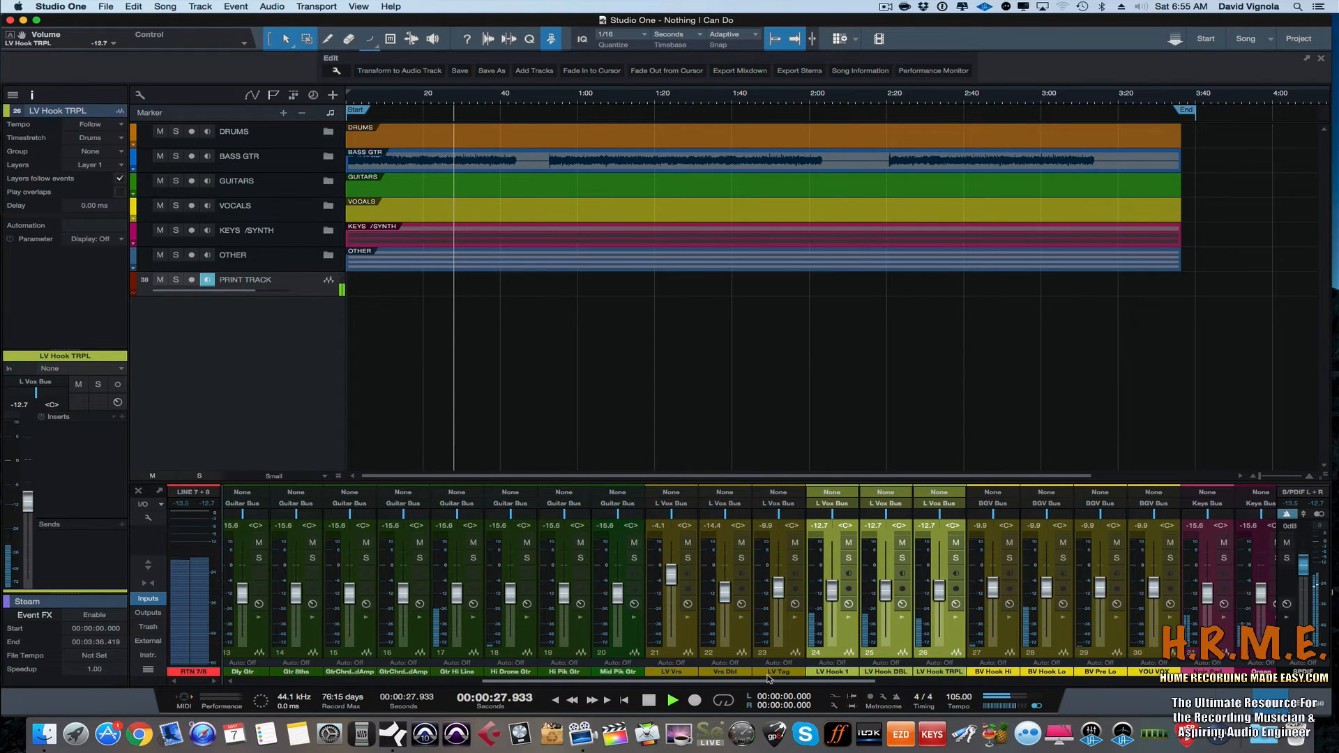
scroll(980, 661, "right", 5)
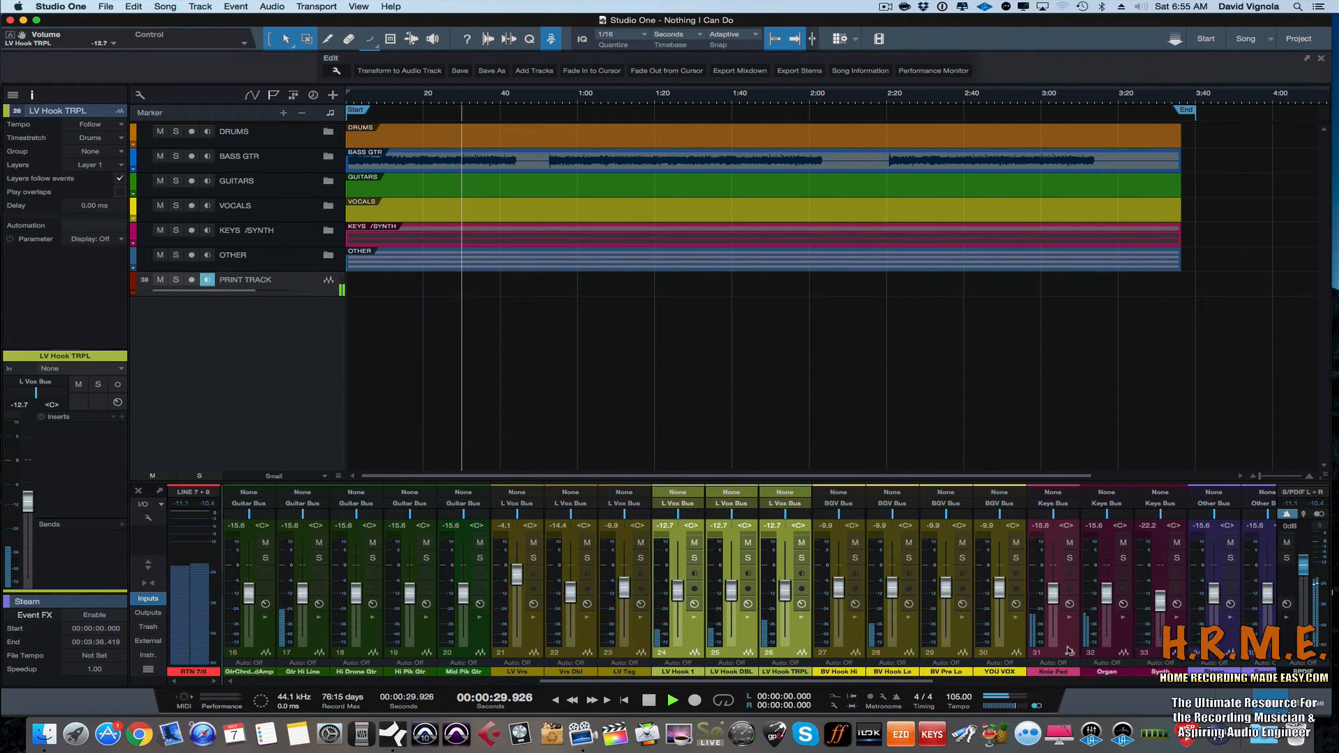
left_click_drag(1053, 591, 1054, 595)
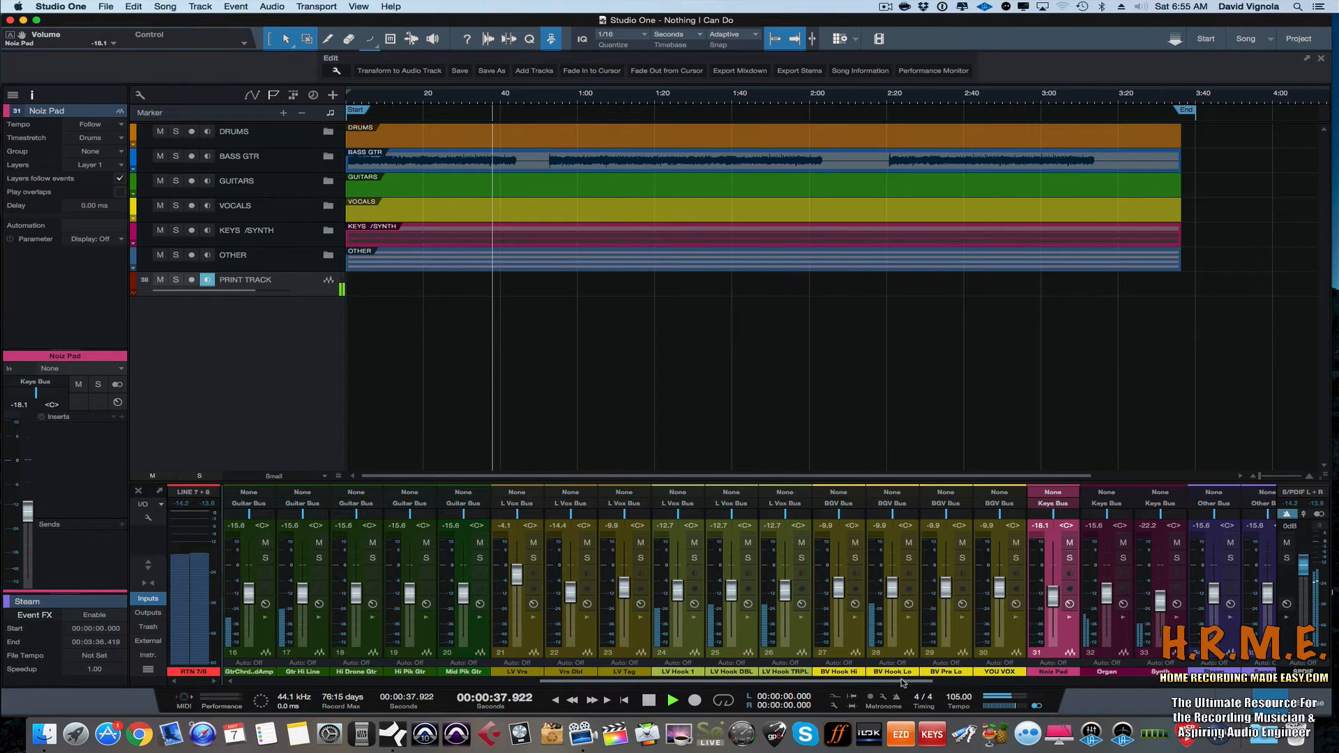
Step: Raise the LV Tag fader to -7.9 dB and the LV Vrs fader to -1.0 dB
left_click_drag(903, 682, 851, 679)
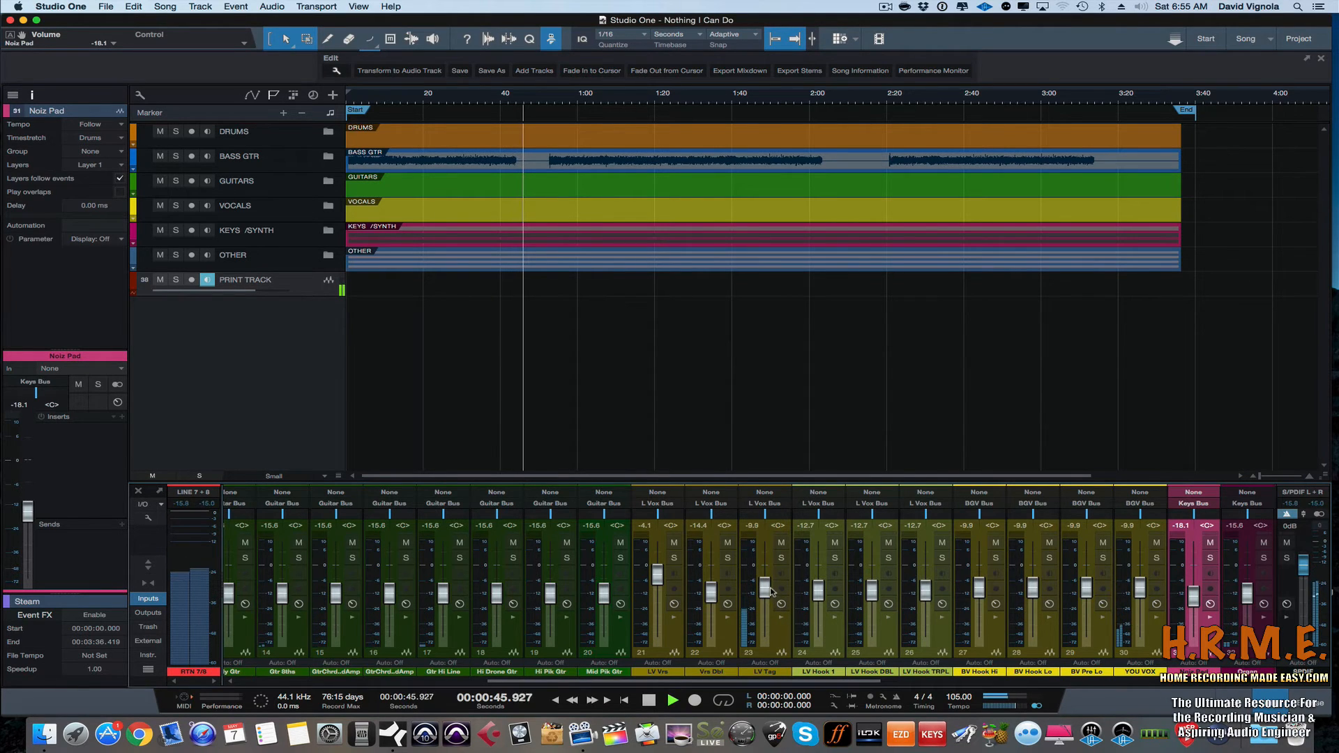
left_click_drag(765, 590, 770, 585)
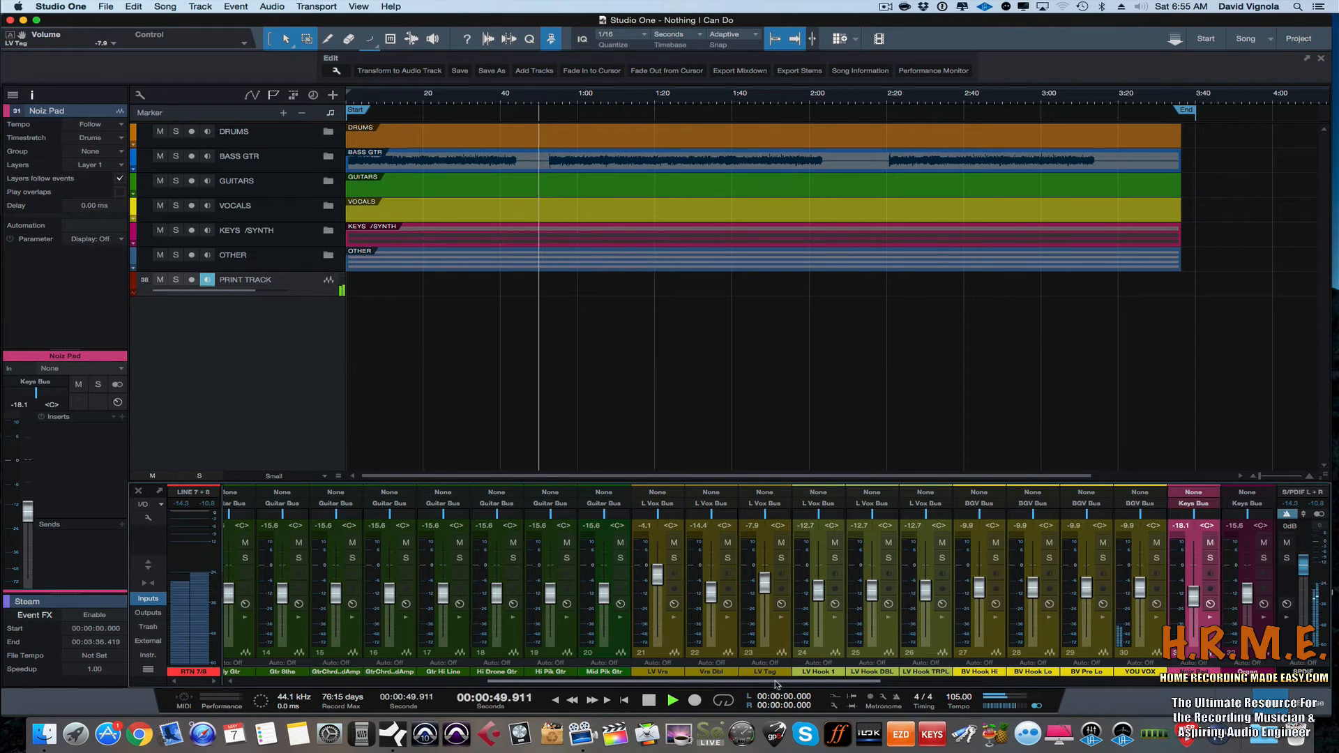
left_click_drag(775, 681, 745, 682)
left_click_drag(745, 577, 745, 570)
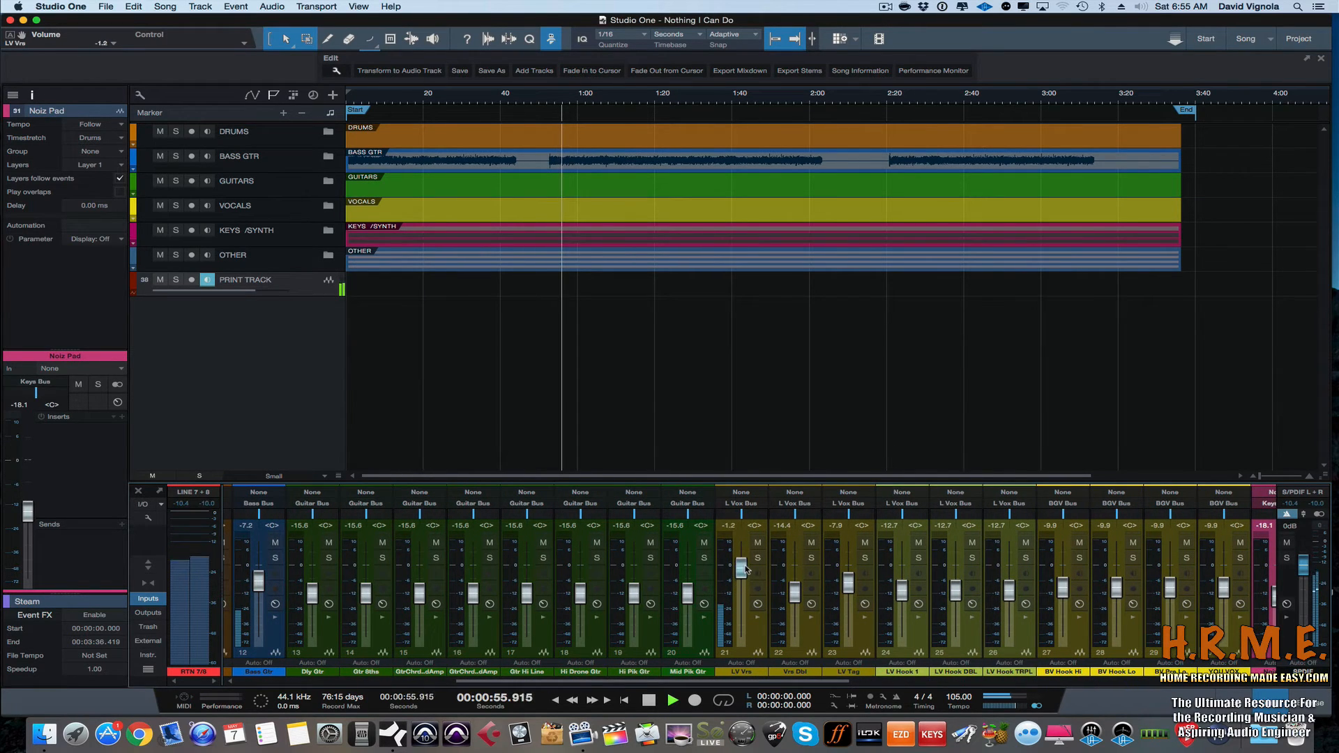
Step: Select all drum channels from KIK to Room and raise their faders together to -11.7 dB
left_click_drag(745, 686, 530, 682)
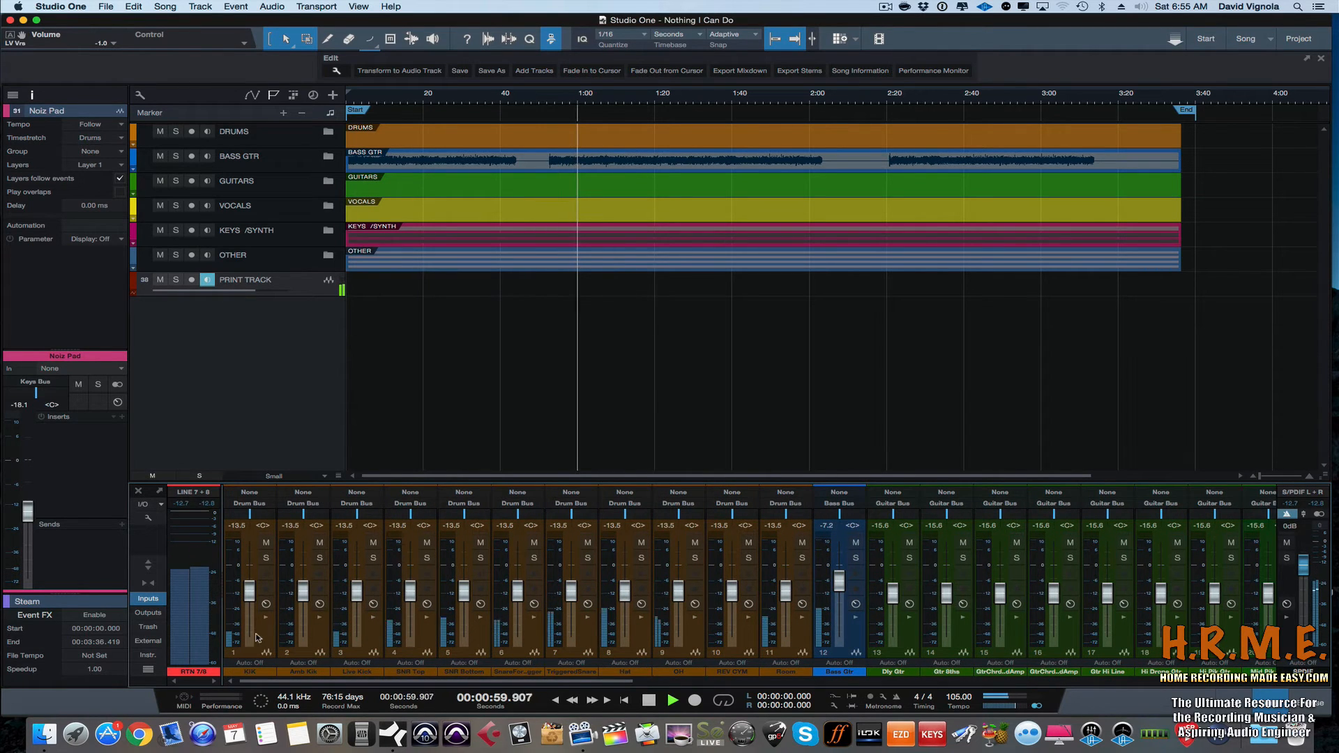
left_click(271, 650)
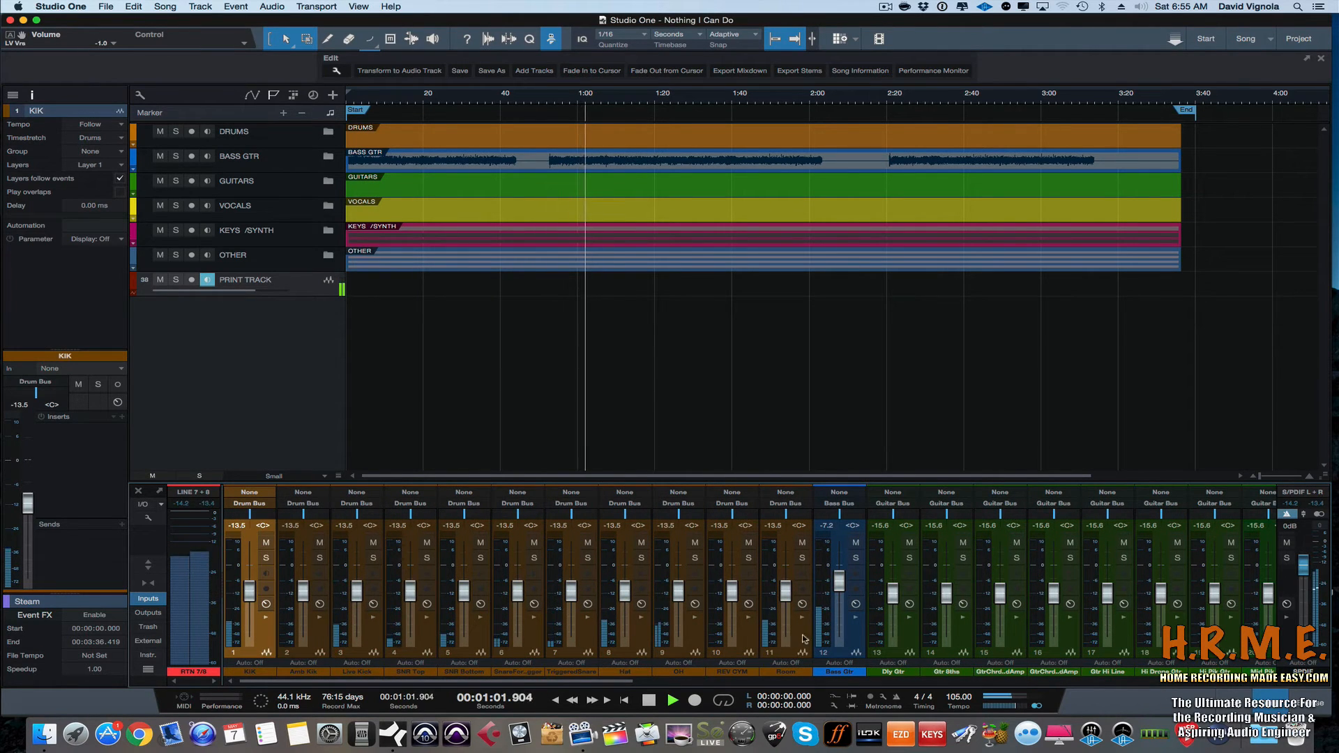
left_click(785, 650, "shift")
left_click_drag(788, 596, 786, 594)
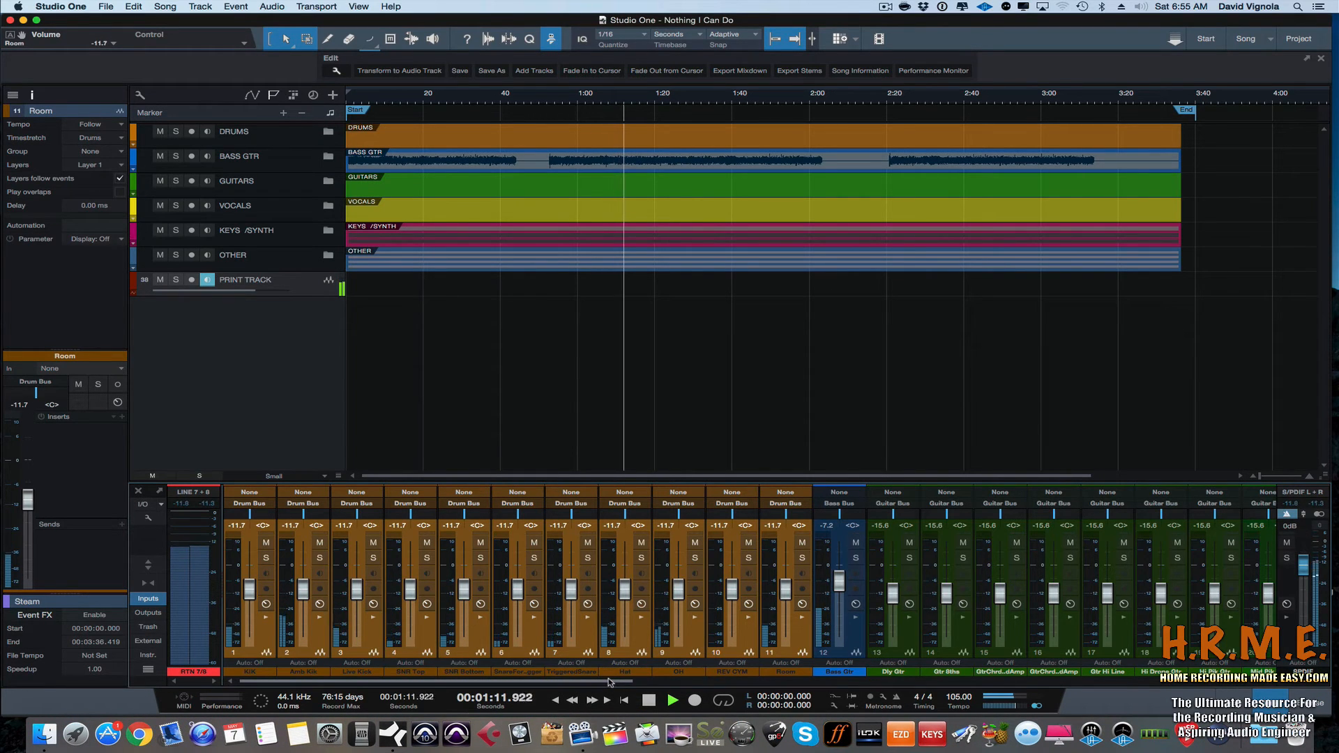
Step: Lower the LV Vrs channel fader to -2.6 dB
left_click_drag(609, 682, 812, 694)
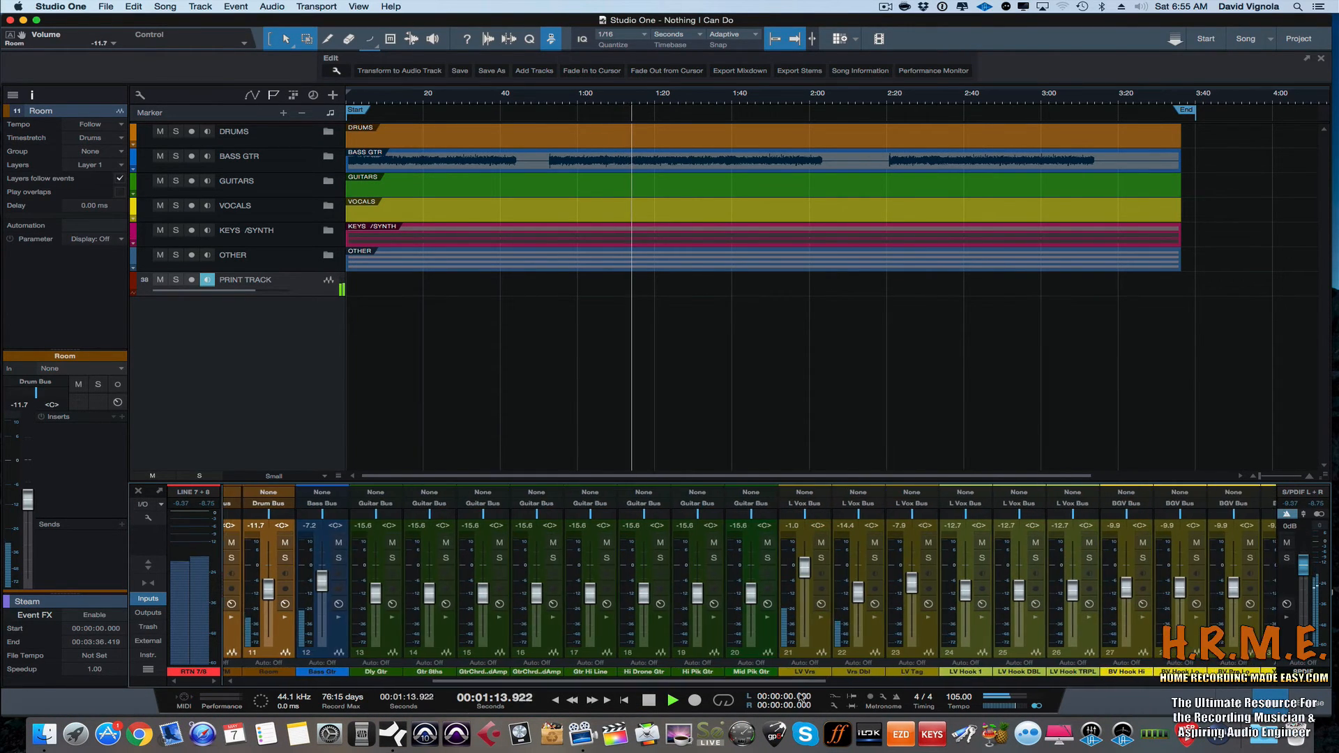
left_click_drag(805, 572, 807, 580)
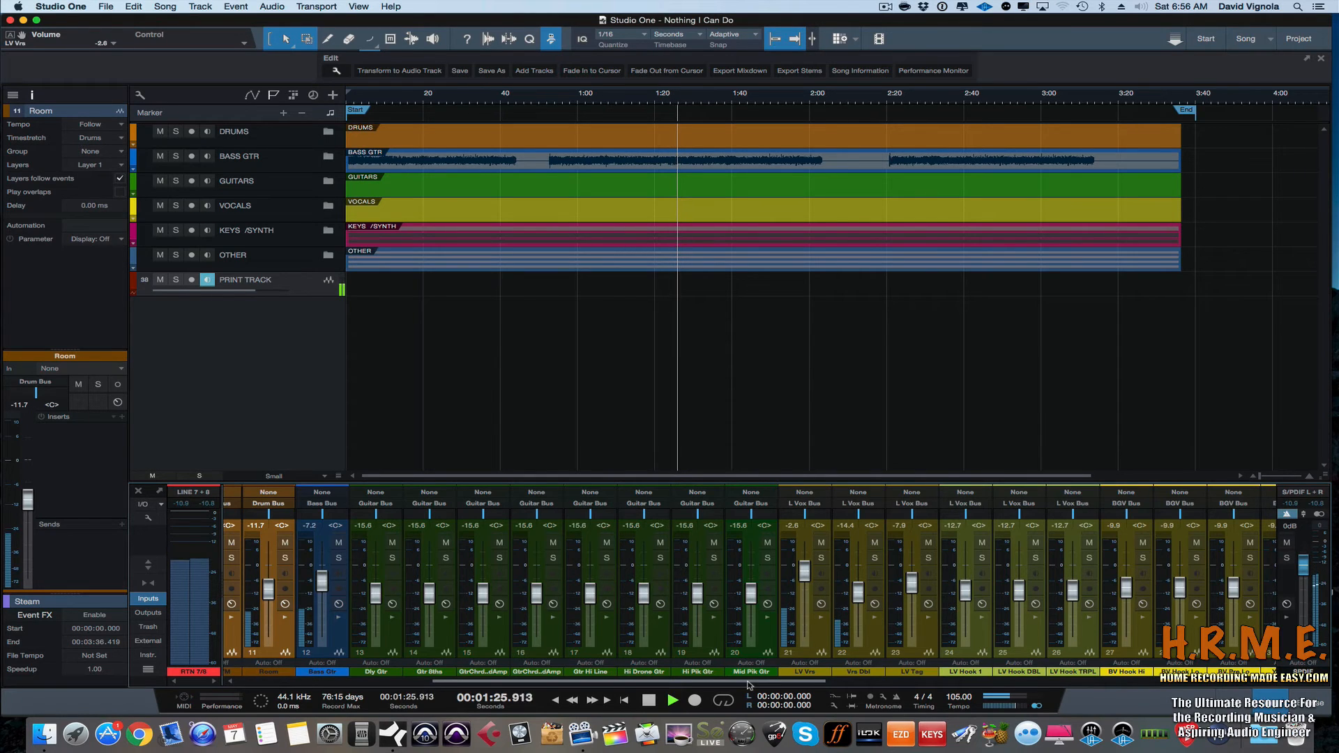
Step: Return to the drum channels, select only the KIK channel and stop playback
left_click_drag(748, 683, 528, 671)
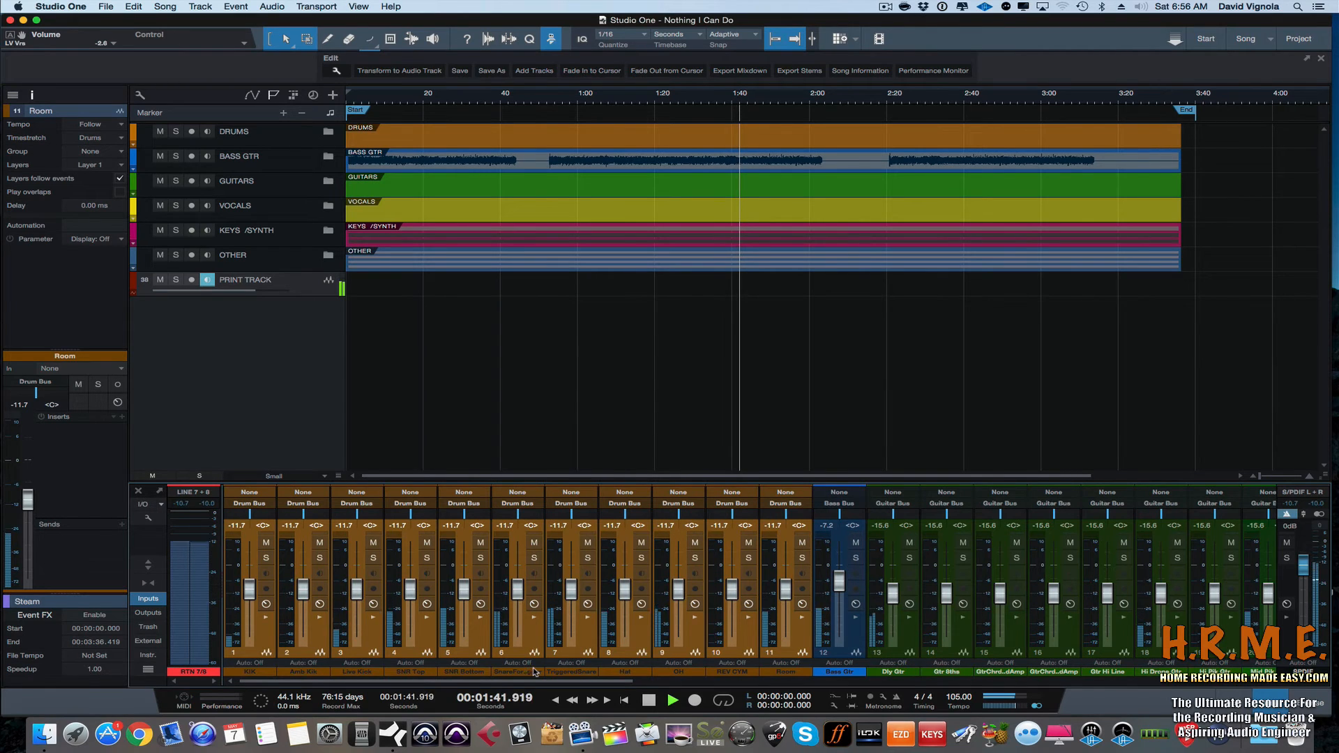
left_click(256, 636)
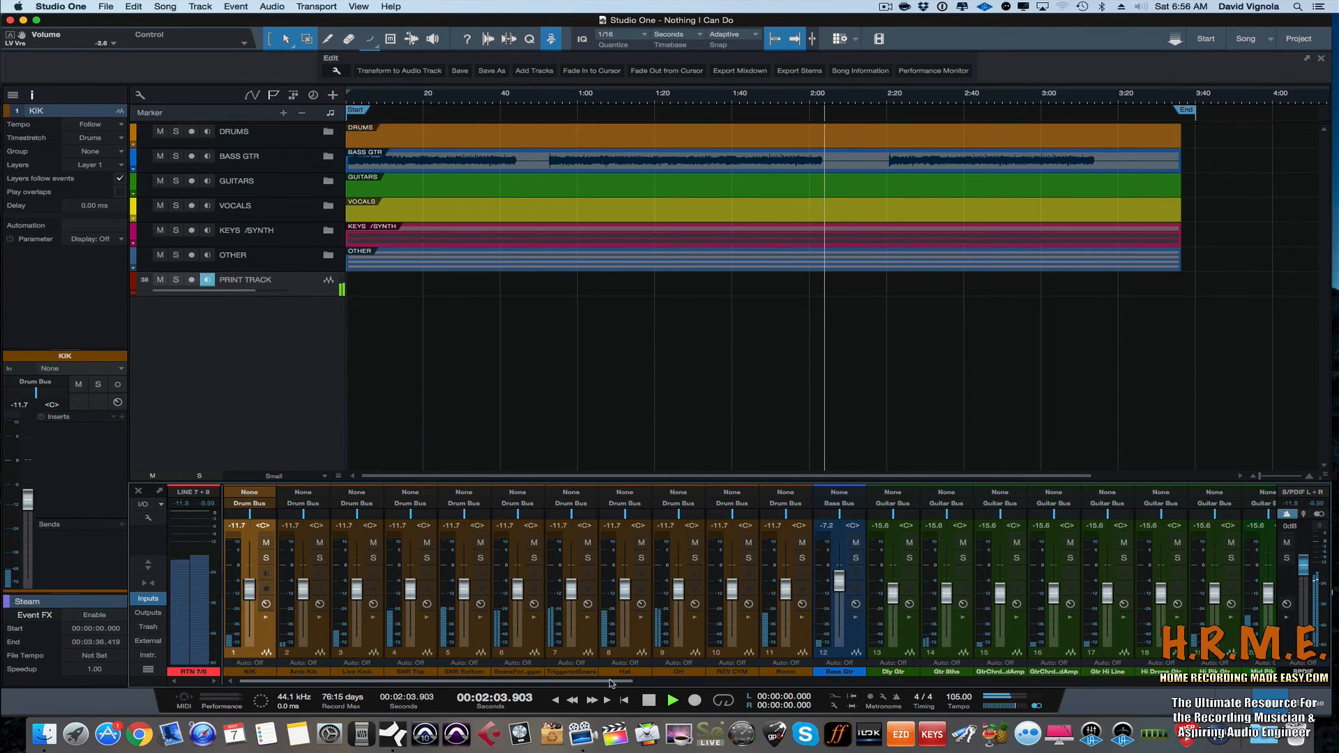
key("space")
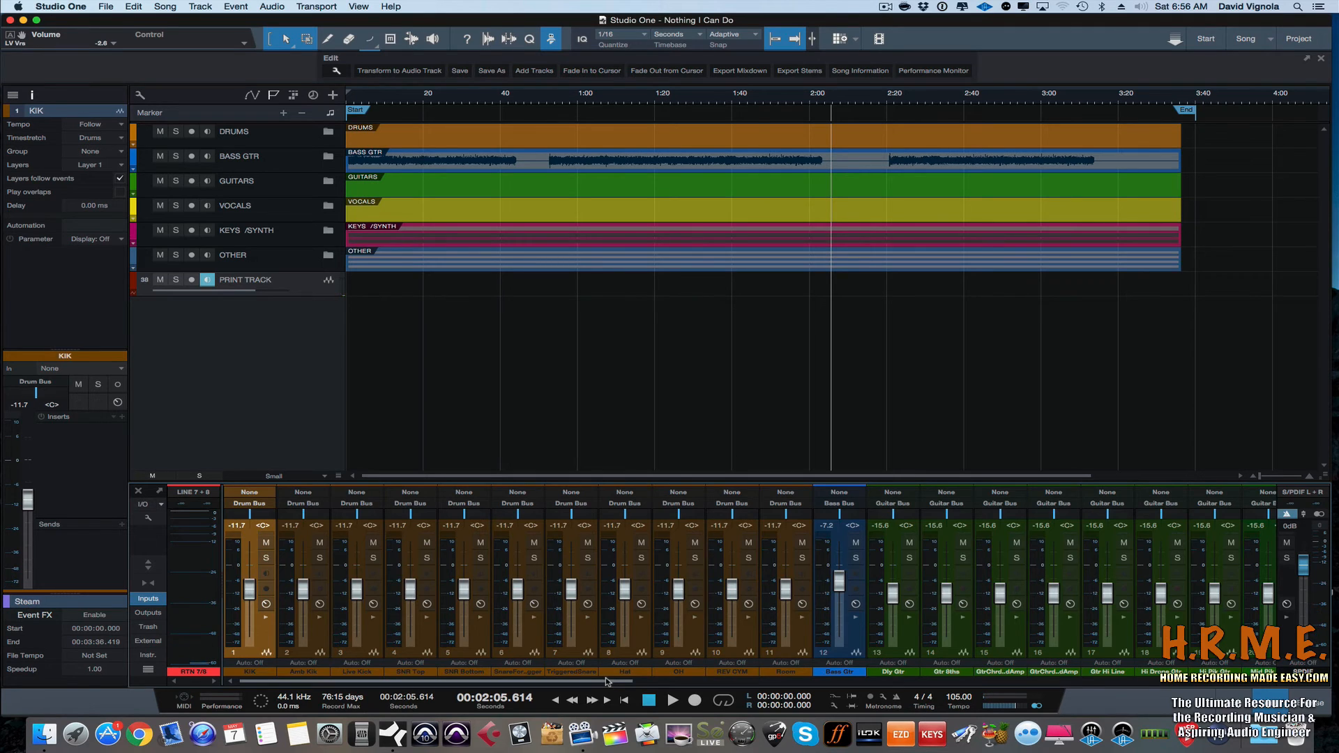
left_click_drag(607, 682, 789, 686)
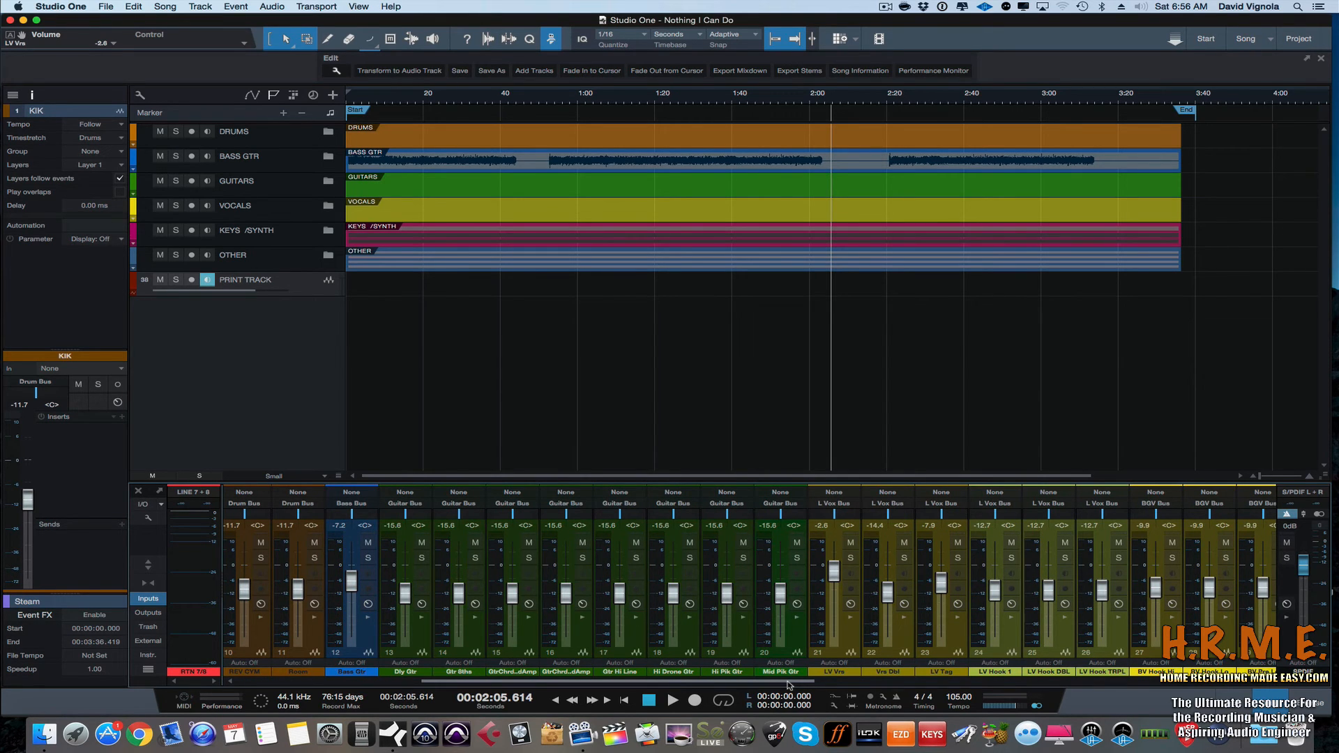
left_click_drag(789, 686, 577, 681)
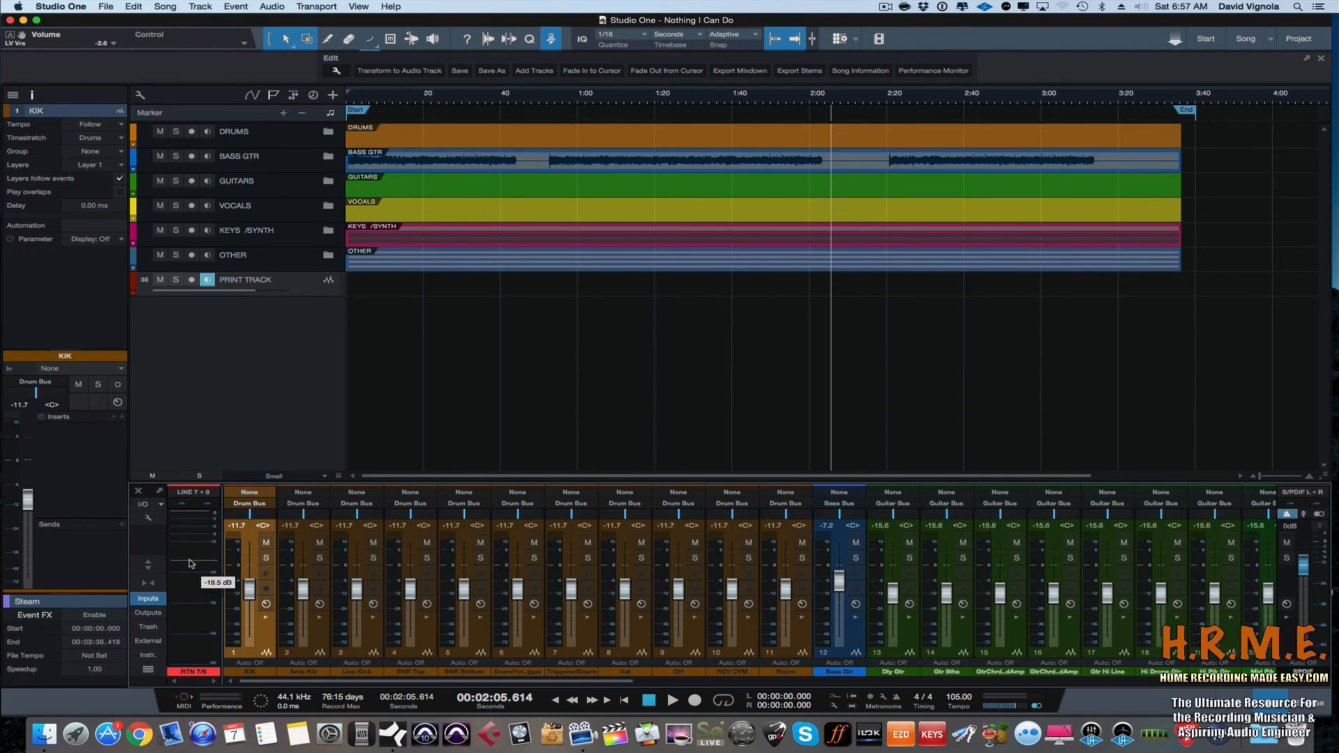
left_click_drag(192, 563, 207, 576)
mouse_move(463, 683)
left_mouse_down()
mouse_move(487, 683)
mouse_move(441, 679)
left_mouse_up()
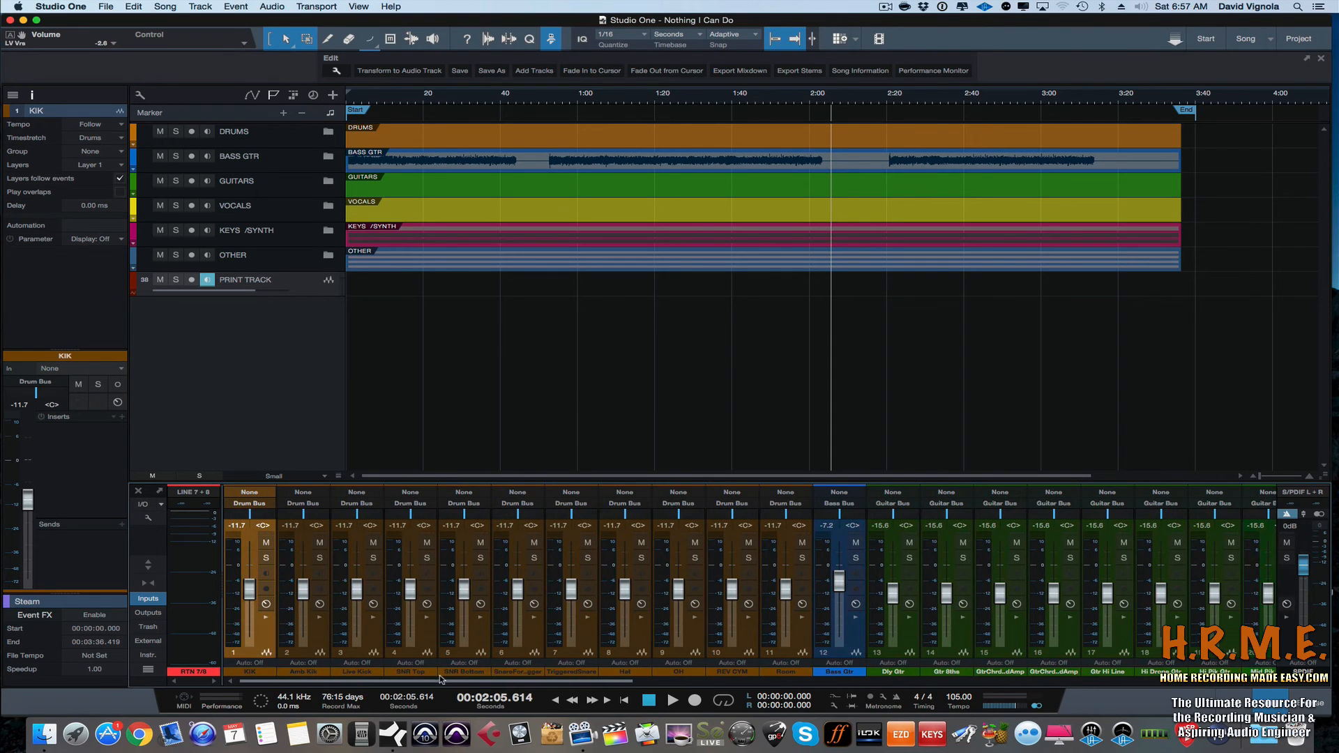
Step: Go through the snare channels one at a time: SNR Top, SNR Bottom, Snare For Trigger and TriggeredSnare
left_click(431, 652)
left_click(481, 652)
left_click(533, 649)
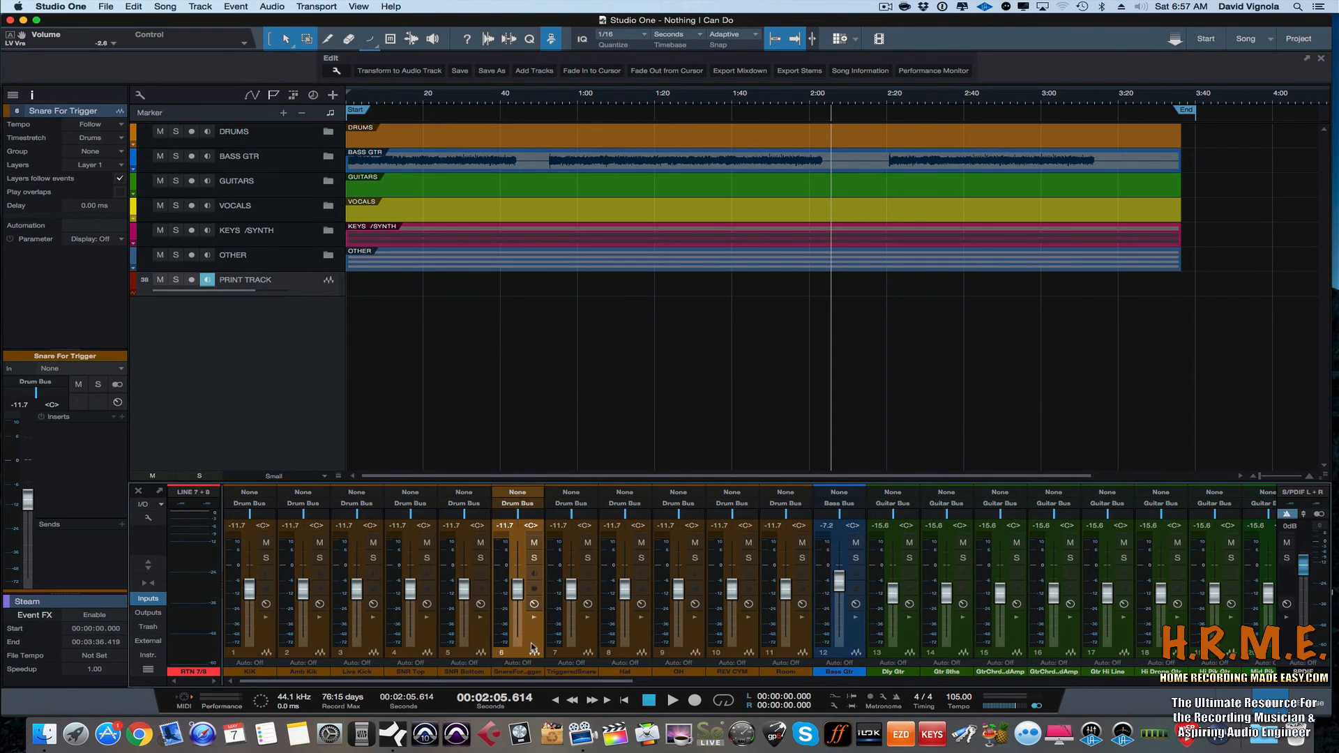
left_click(588, 642)
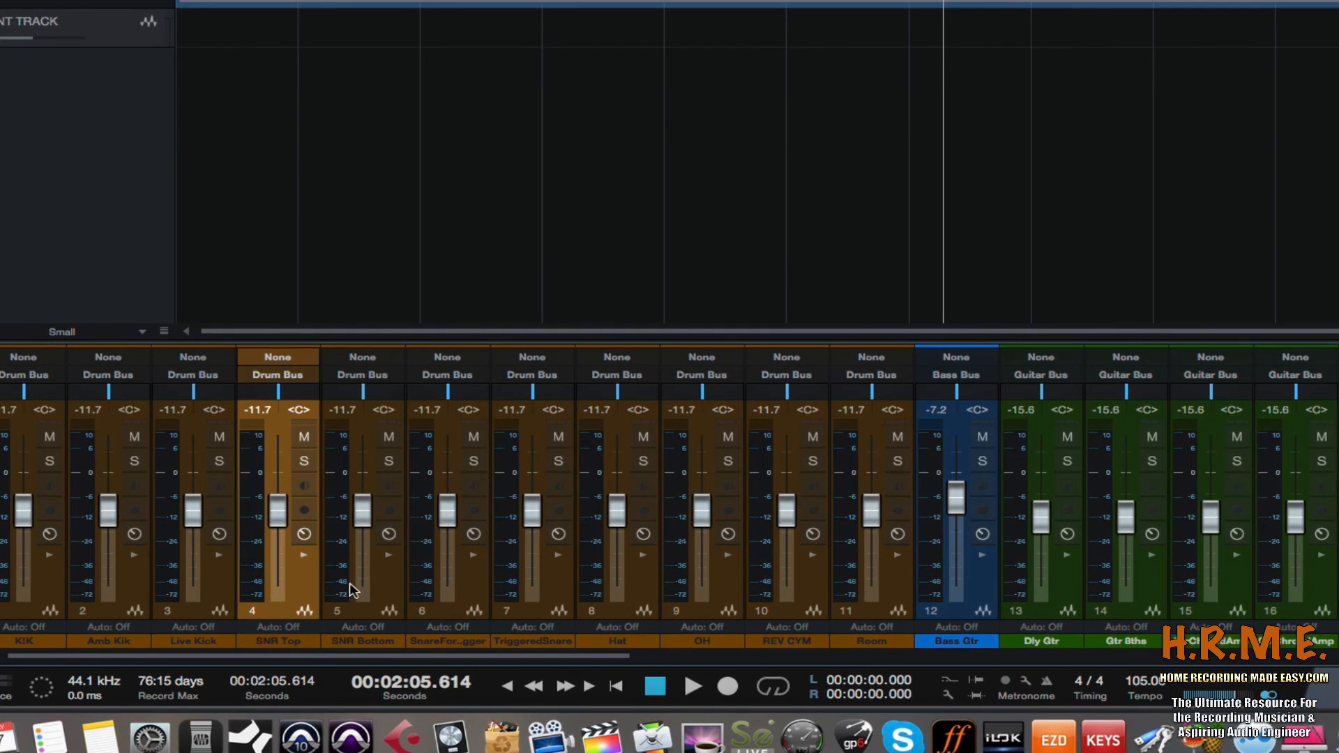
left_click(375, 586)
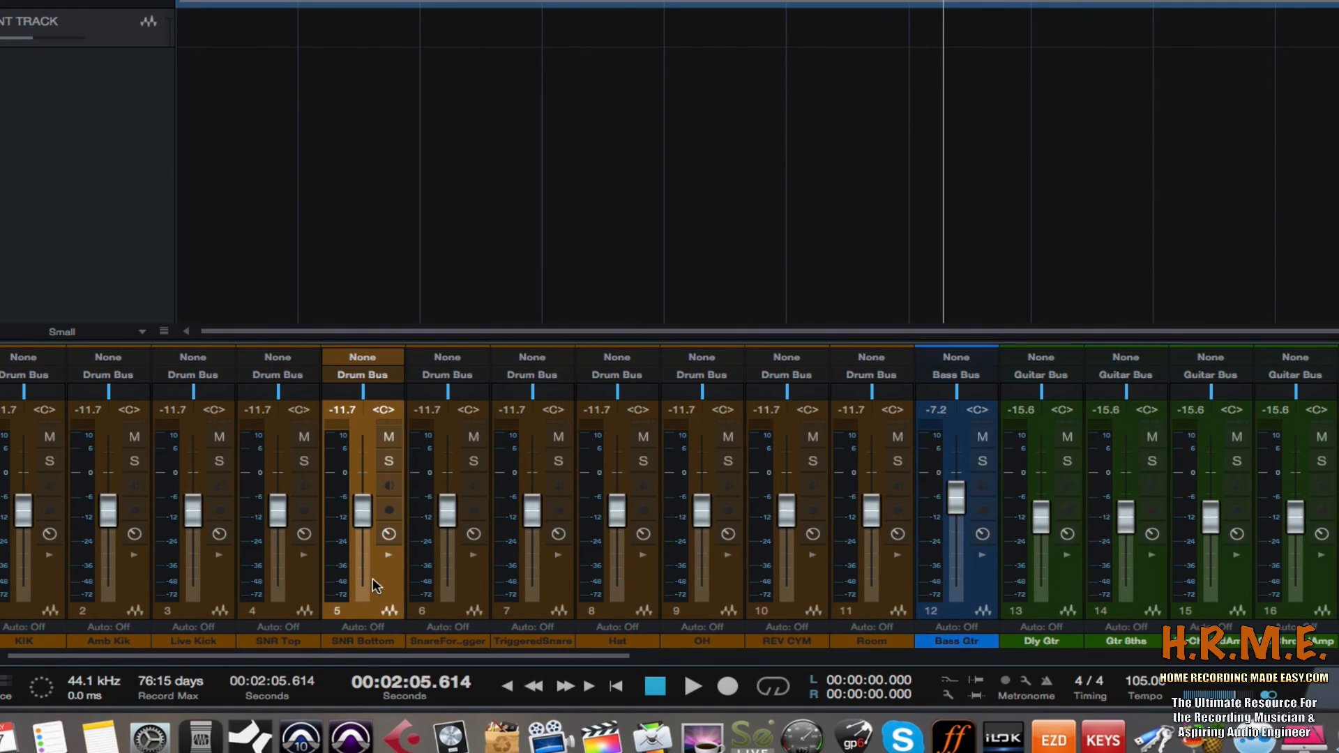
left_click(462, 584)
left_click(541, 585)
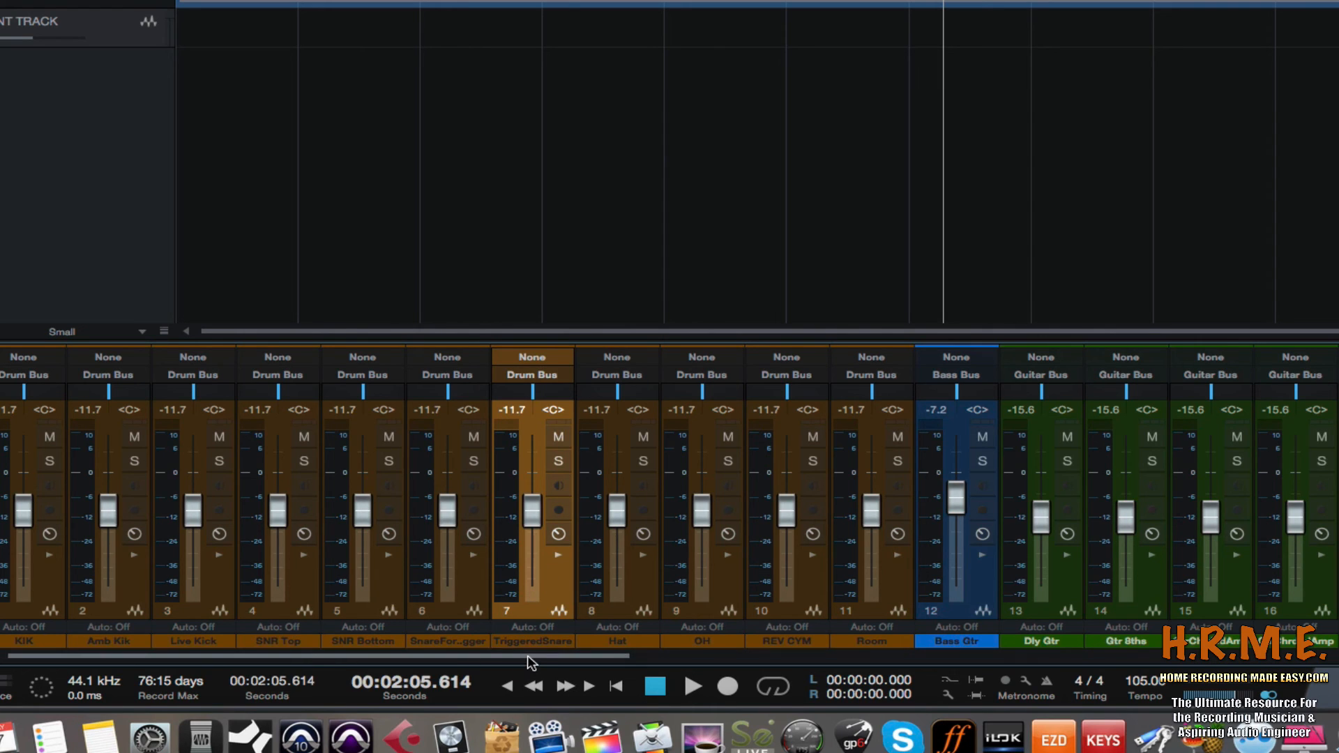
Step: Go through the kick channels one at a time: KIK, Amb Kik and Live Kick
left_click(139, 583)
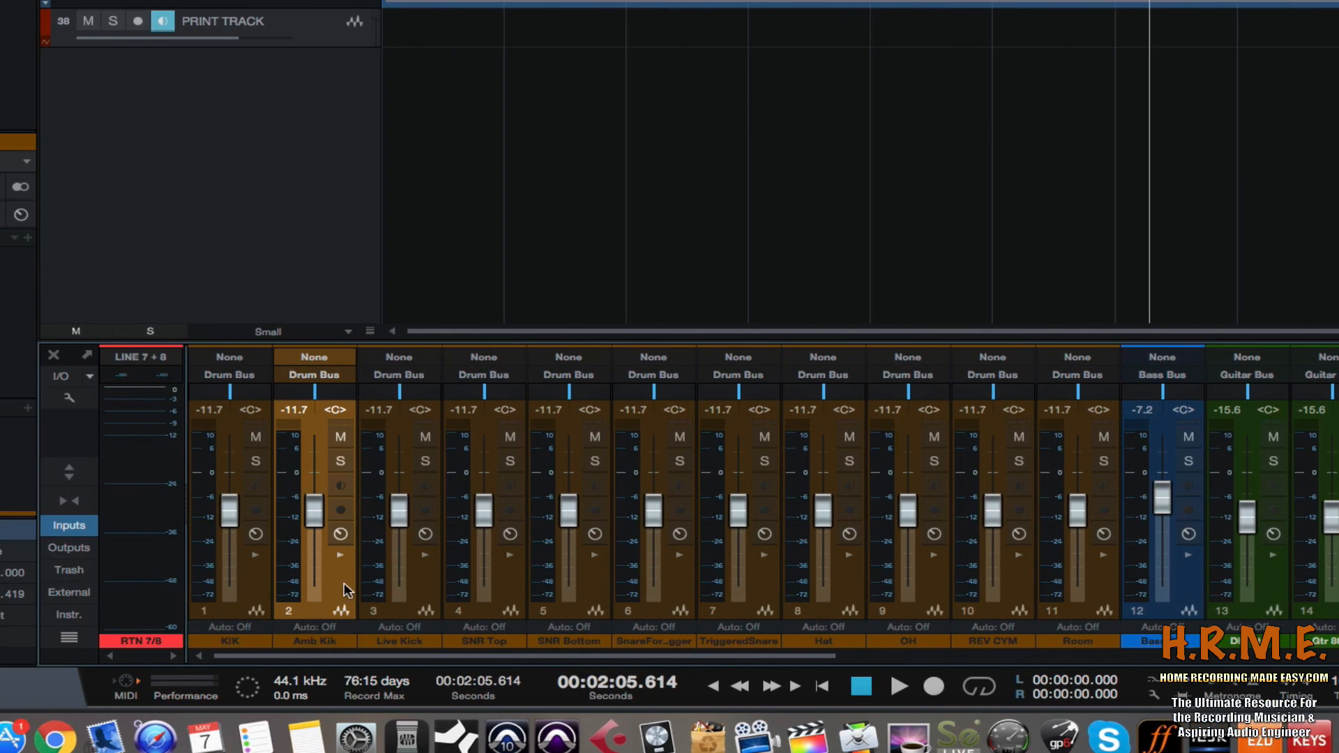
left_click(261, 576)
left_click(340, 586)
left_click(416, 584)
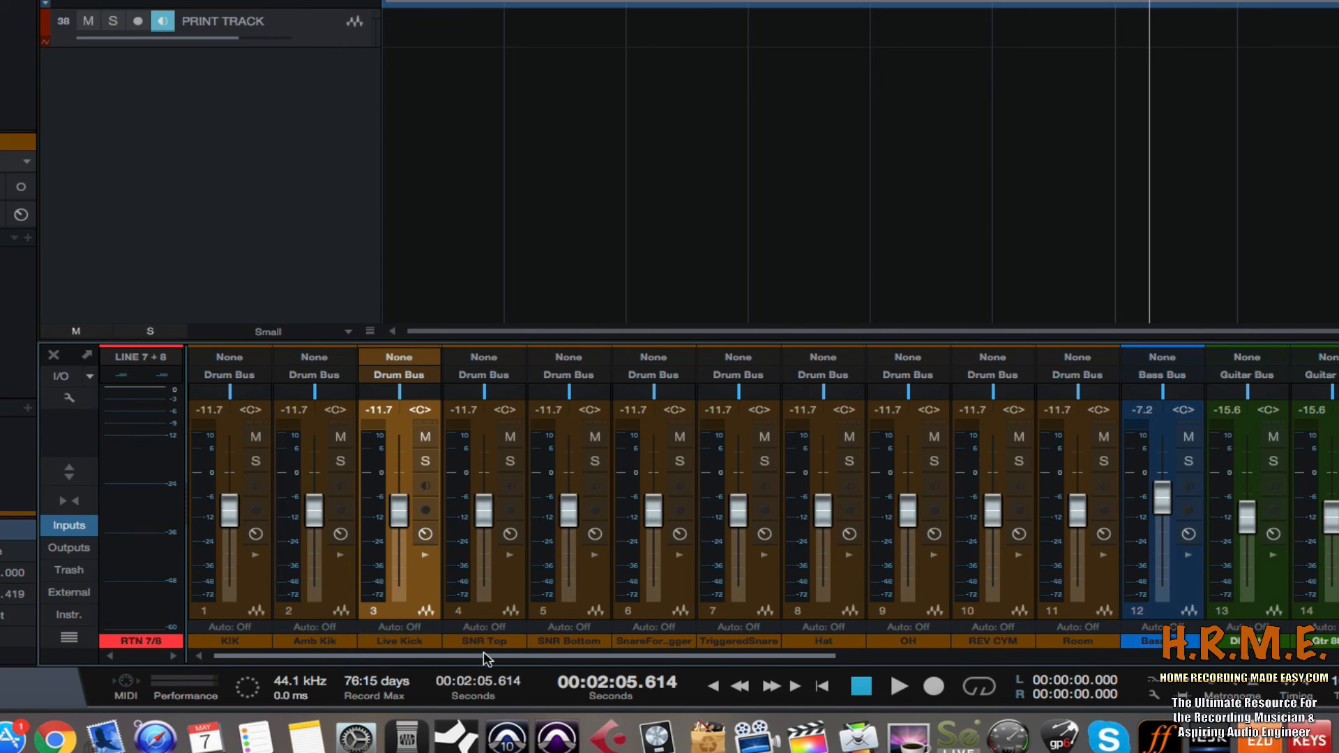
left_click_drag(487, 659, 308, 662)
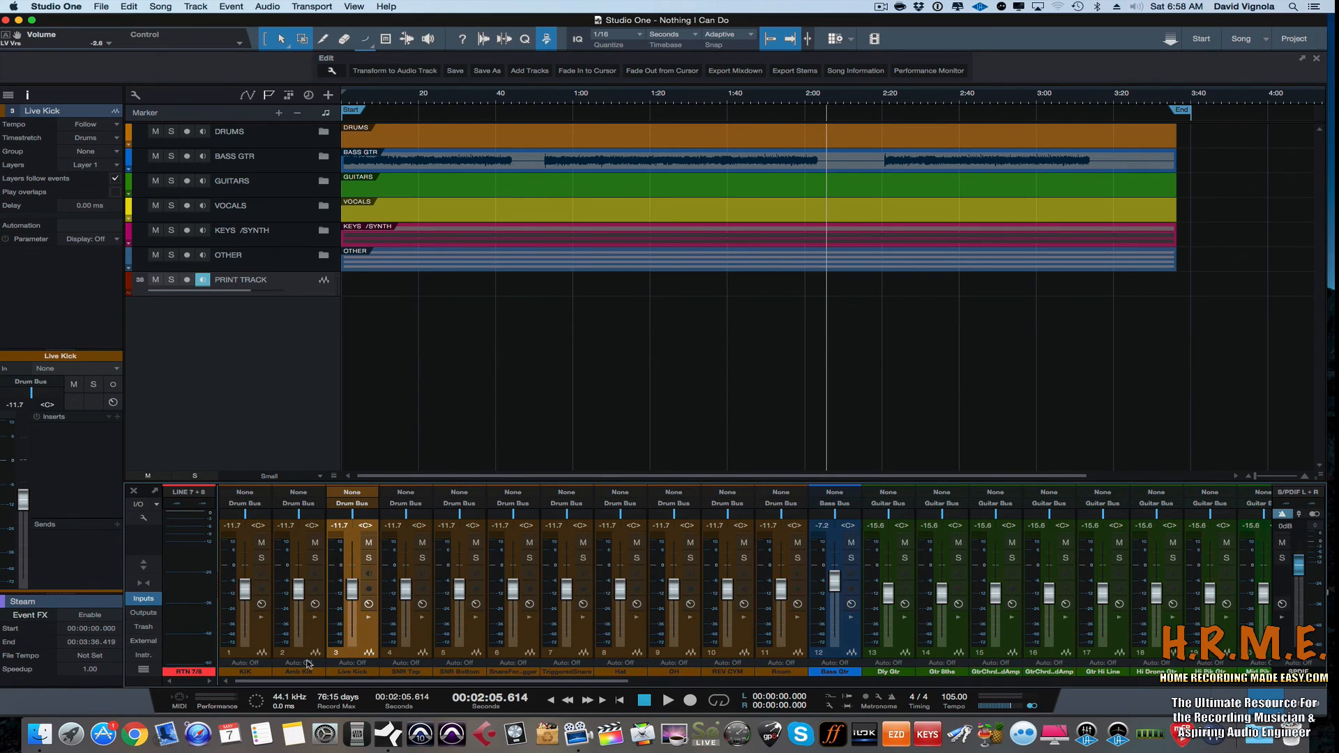